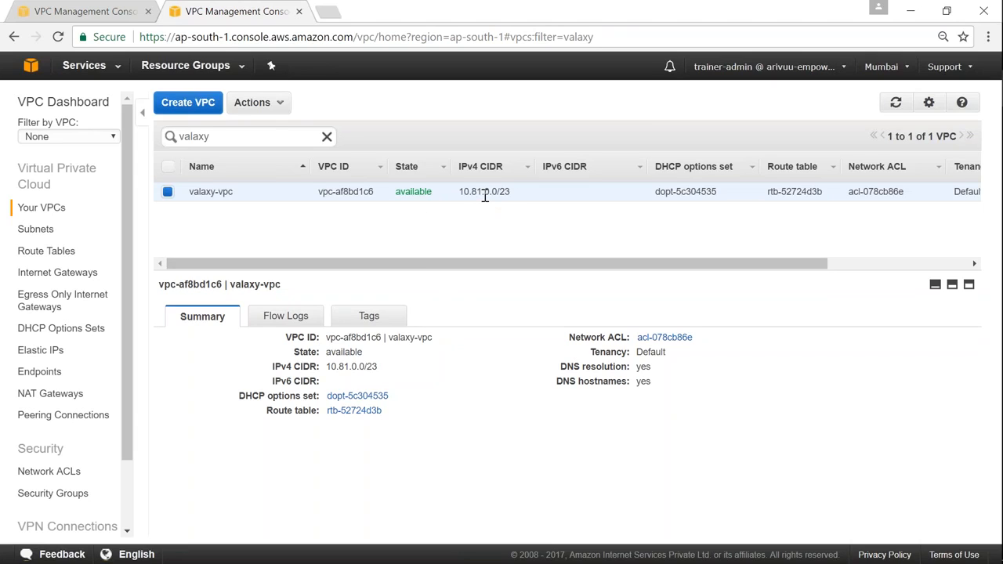
- Create a VPC named valaxy-peering-vpc with IPv4 CIDR block 10.81.0.0/23
left_click(190, 107)
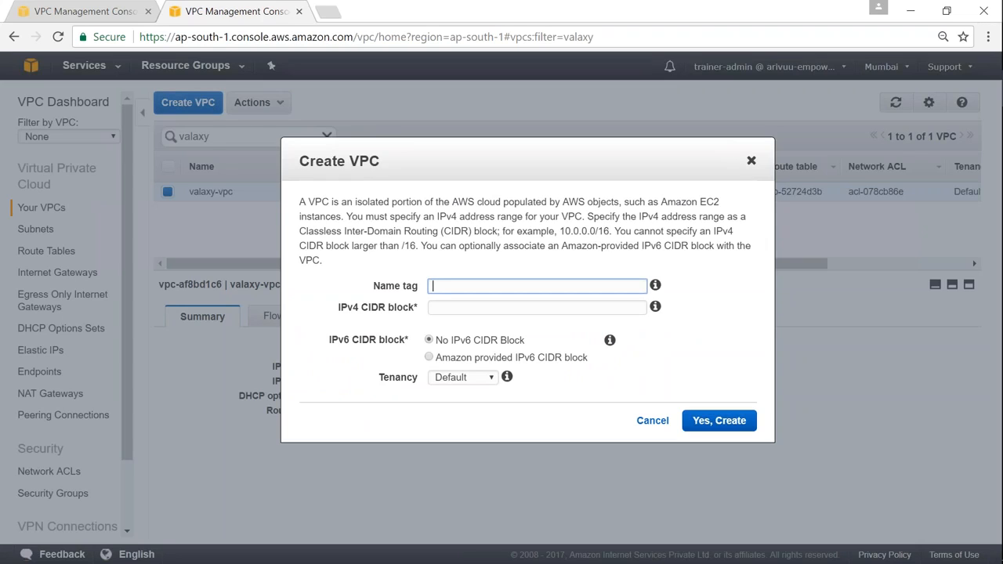
type("valaxy-peering-vpc")
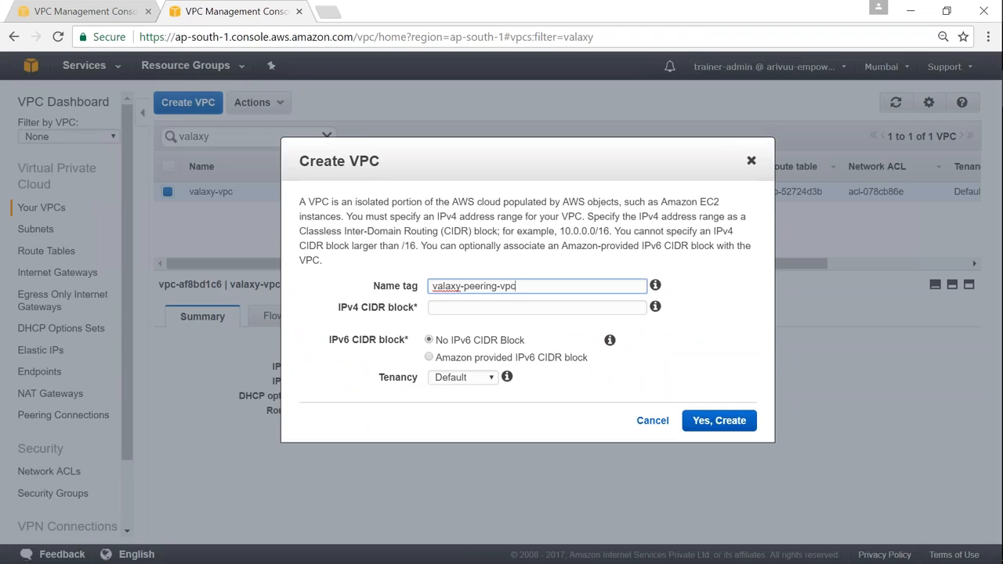
left_click(471, 306)
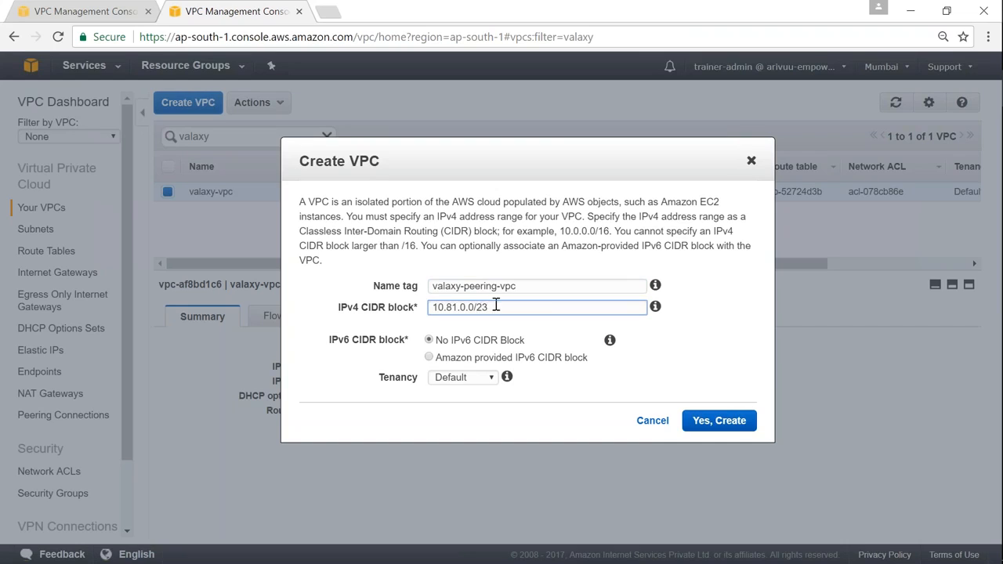
left_click_drag(495, 307, 370, 308)
key("ctrl+c")
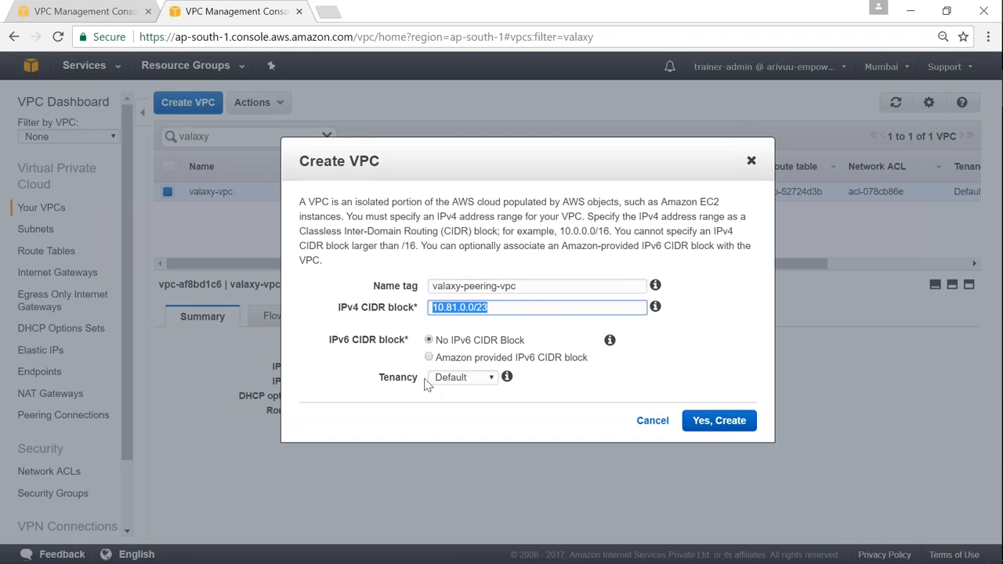
left_click(721, 420)
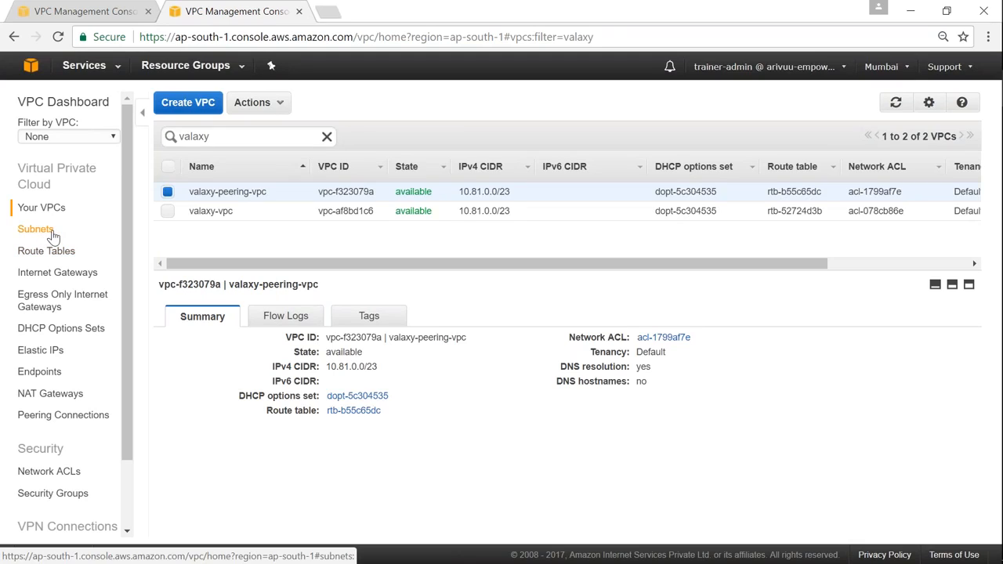
- Delete the valaxy-peering-vpc whose IPv4 CIDR duplicates that of valaxy-vpc
left_click_drag(463, 192, 511, 192)
left_click(481, 187)
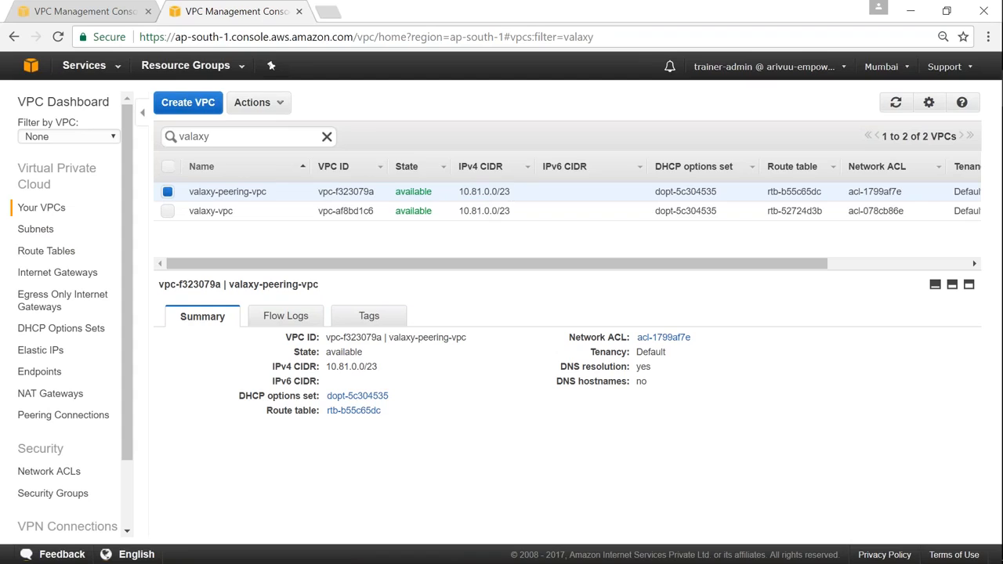
left_click(276, 108)
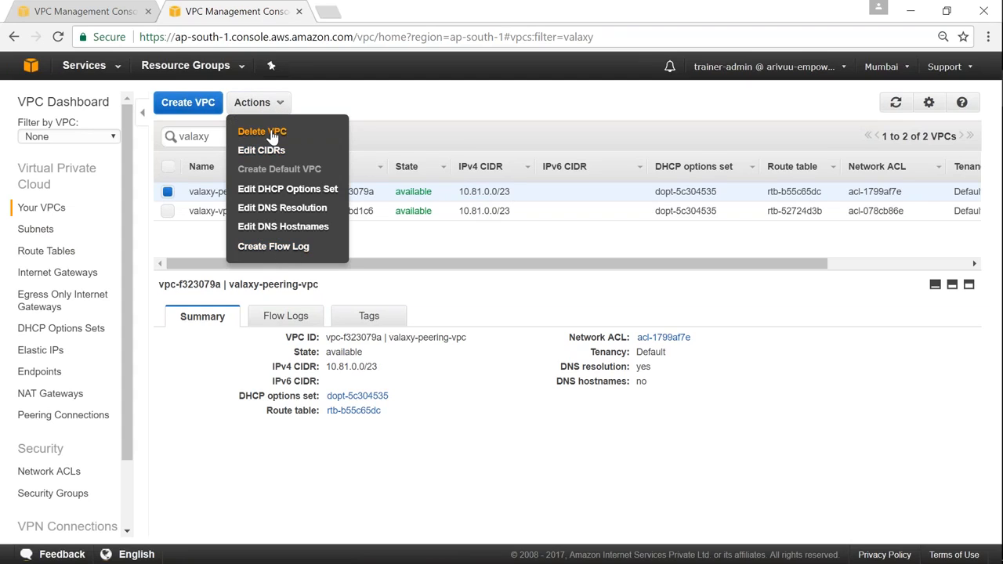
left_click(272, 135)
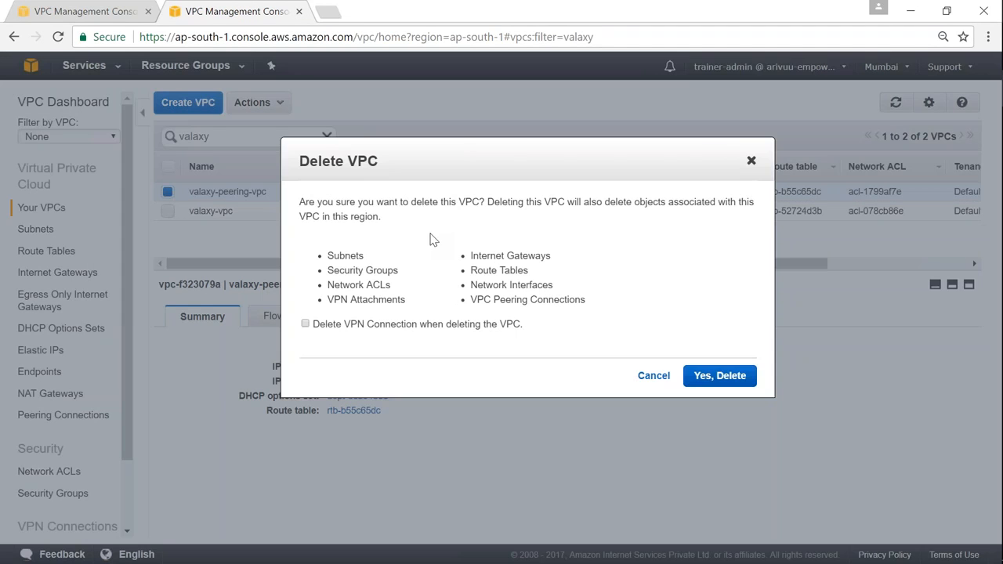
left_click_drag(442, 166, 511, 253)
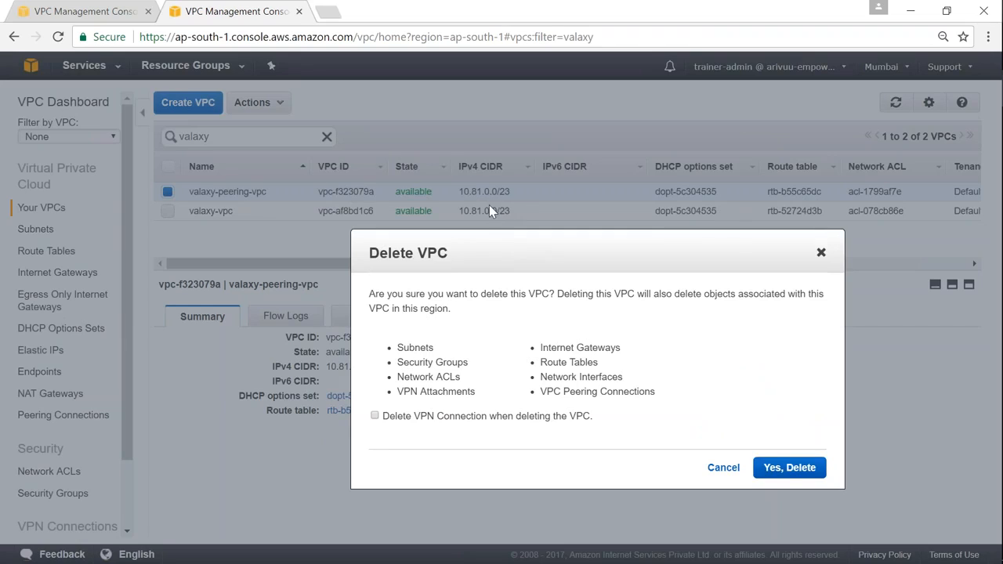
left_click(784, 473)
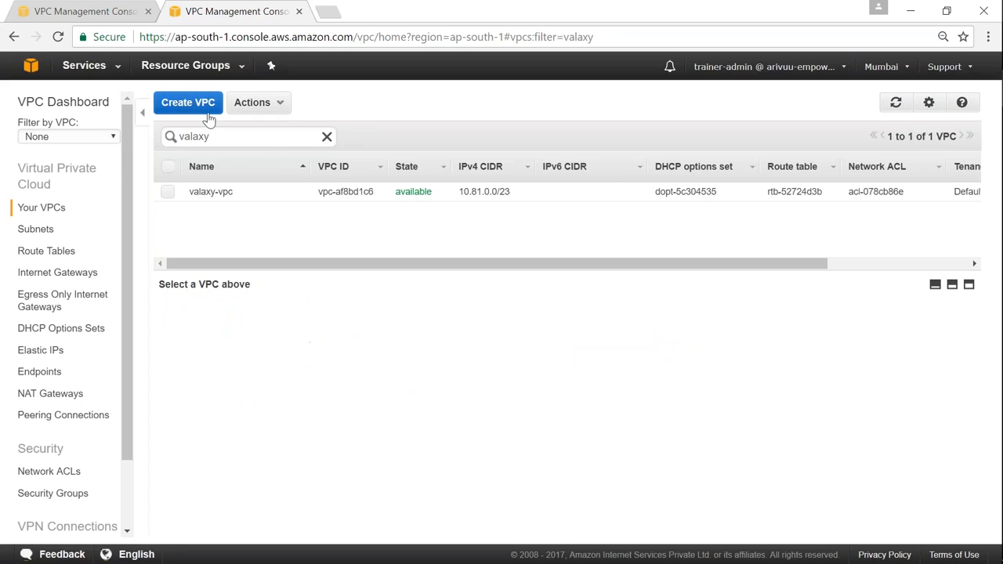
- Create a VPC named valaxy-peering-vpc with IPv4 CIDR block 10.82.0.0/23
left_click(202, 109)
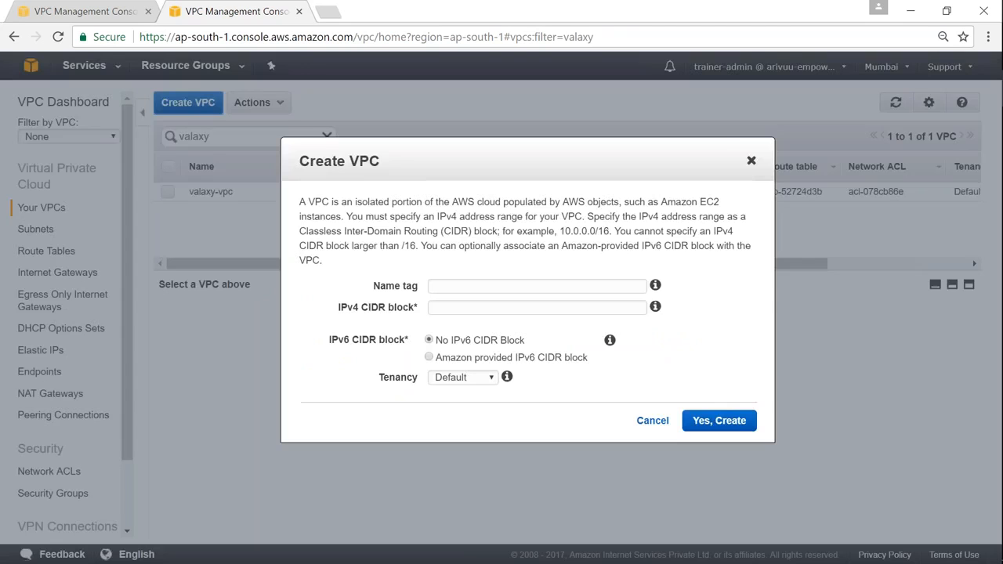
left_click(449, 286)
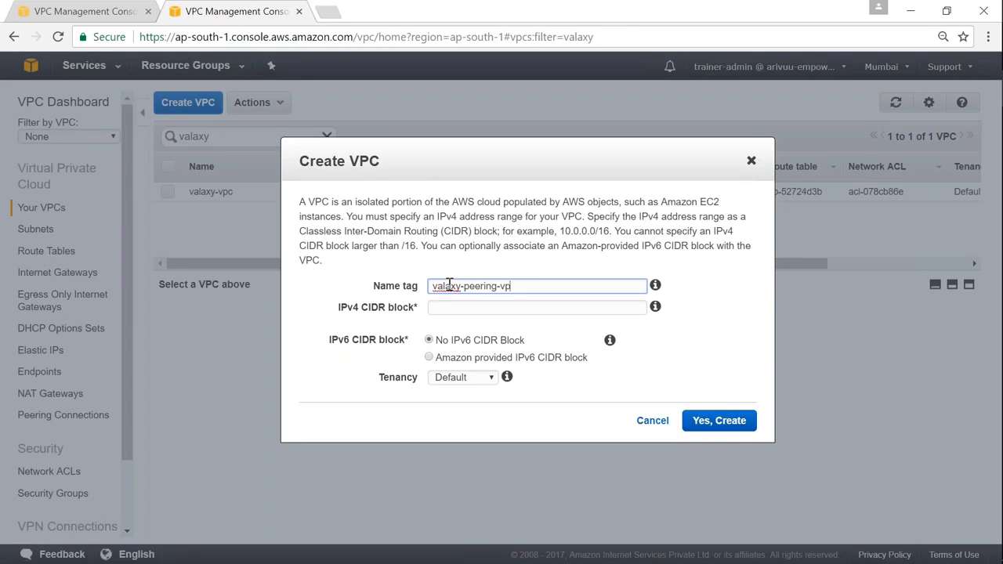
left_click(475, 310)
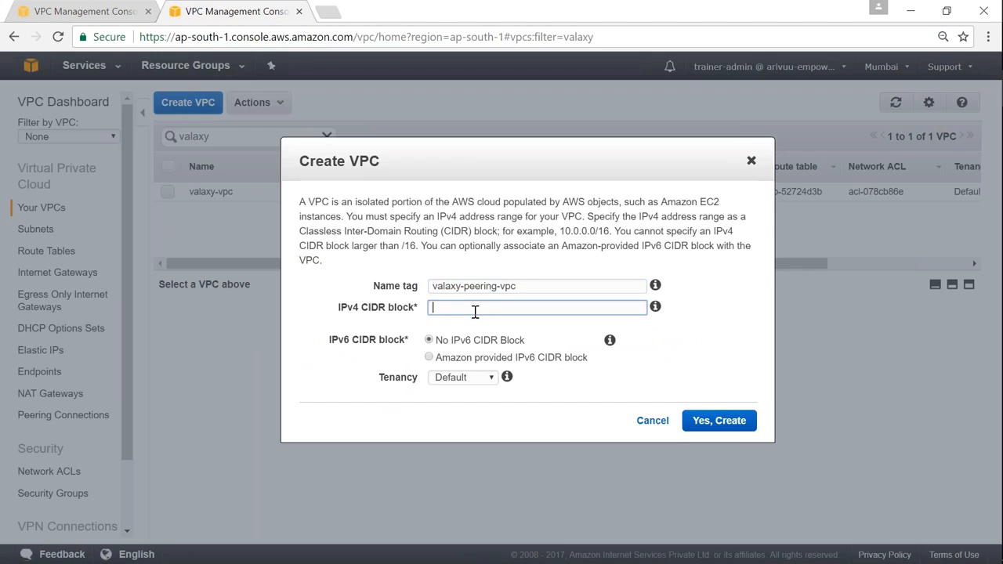
key("ctrl+v")
key("BackSpace")
type("2")
left_click_drag(495, 307, 319, 308)
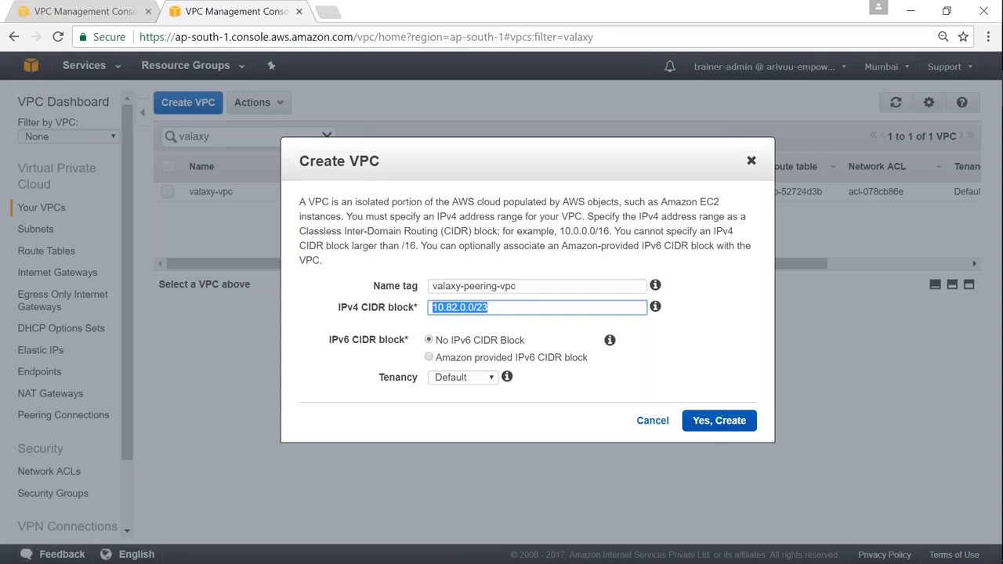
left_click(717, 422)
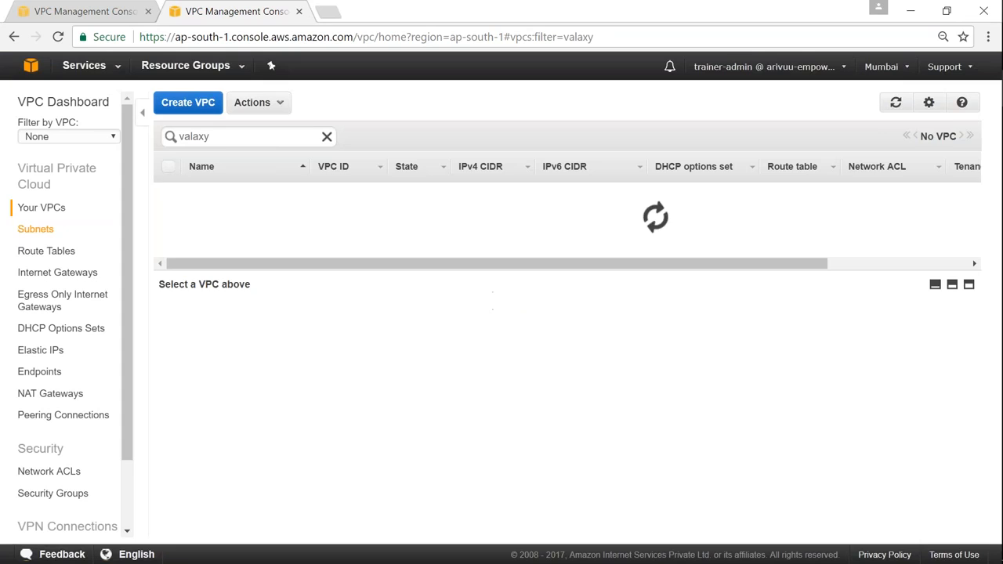
- Create a subnet named valaxy-peering-vpc-1a in valaxy-peering-vpc, with availability zone ap-south-1a and IPv4 CIDR block 10.82.1.0/24
left_click(35, 229)
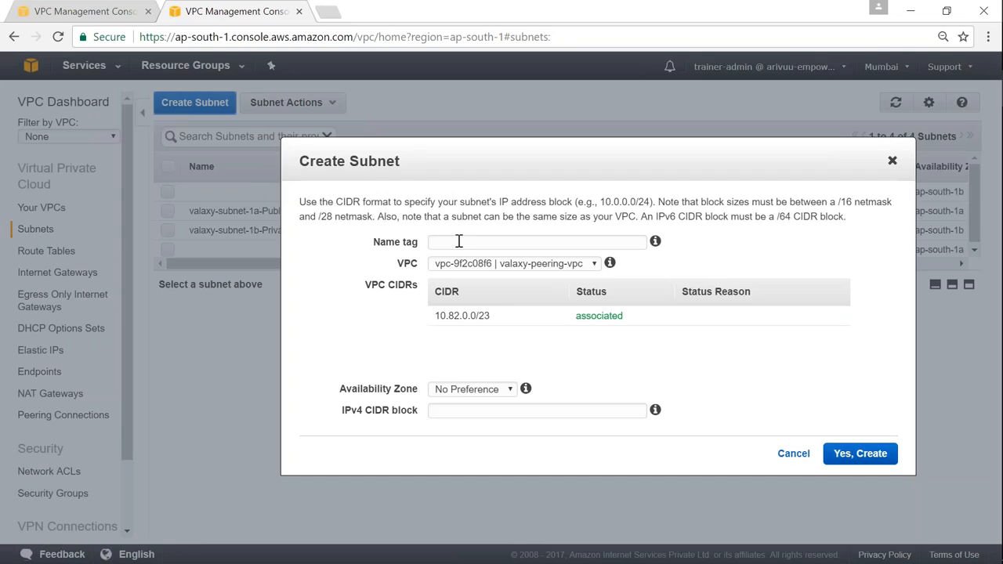
left_click(461, 243)
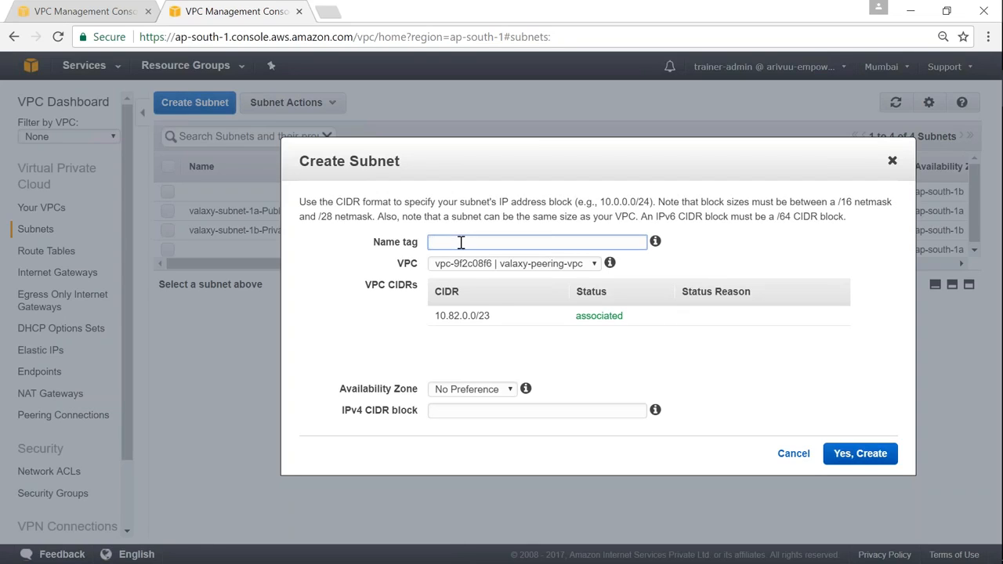
type("vlaa")
type("xy-p")
type("eering-vpc-1a")
left_click(494, 390)
left_click(496, 436)
left_click(476, 416)
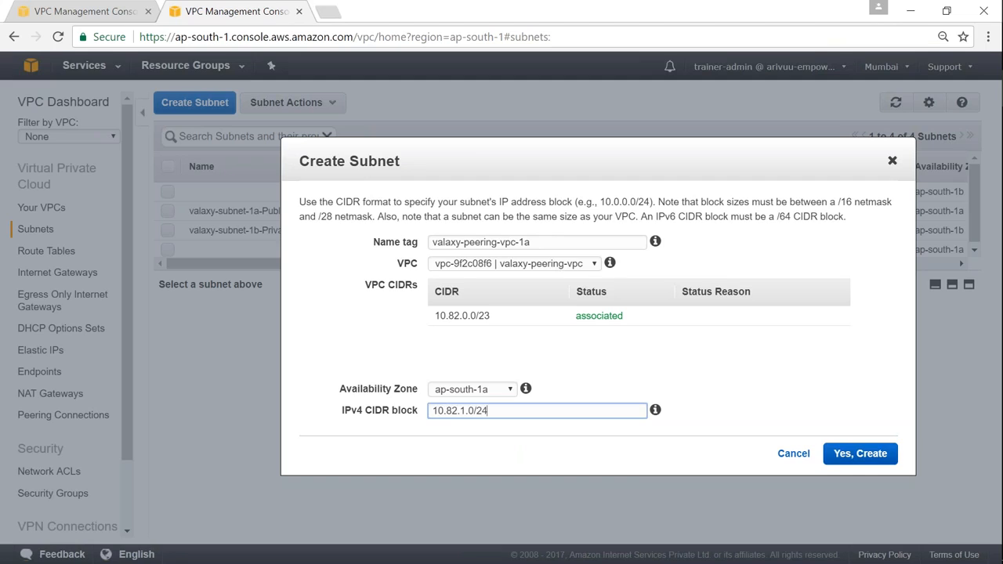
triple_click(512, 417)
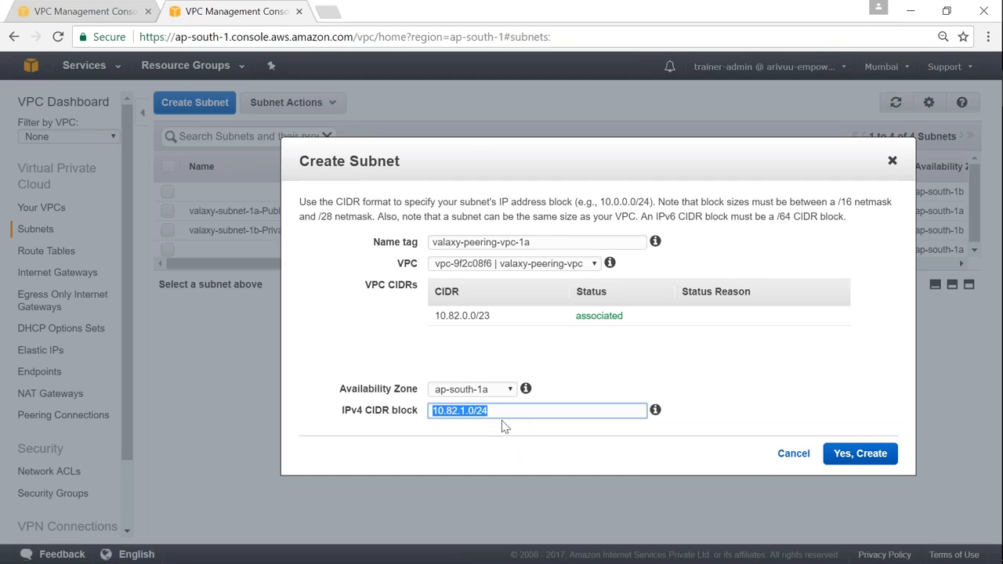
left_click(864, 456)
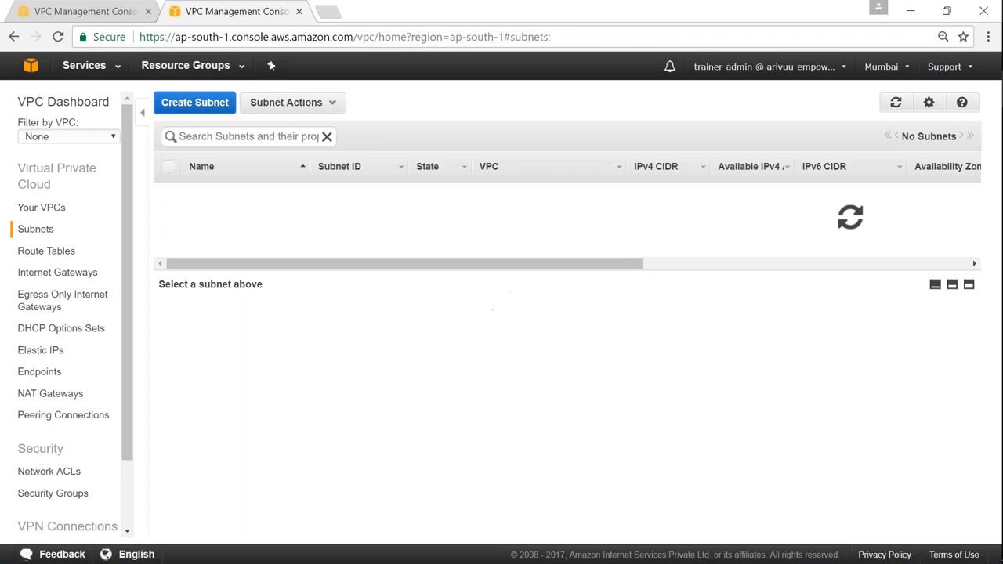
- Filter the subnet list by valaxy and enlarge the list area above the details
left_click(227, 134)
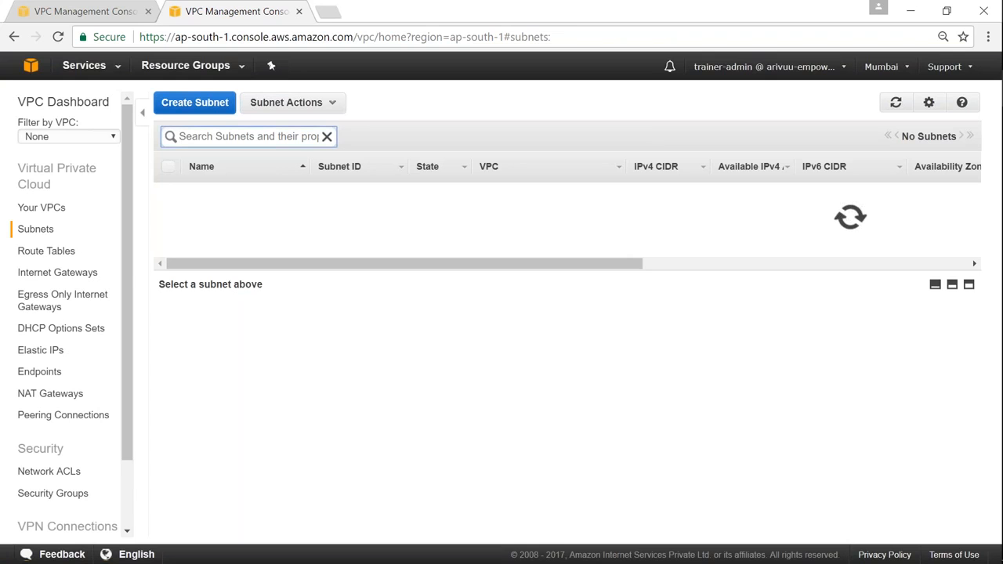
type("vlalaxy")
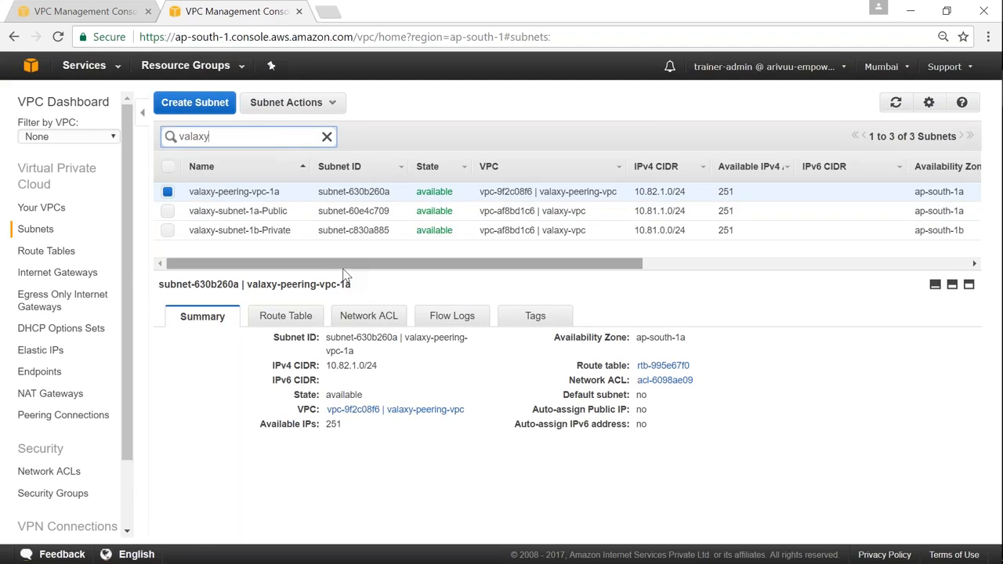
left_click_drag(344, 282, 349, 371)
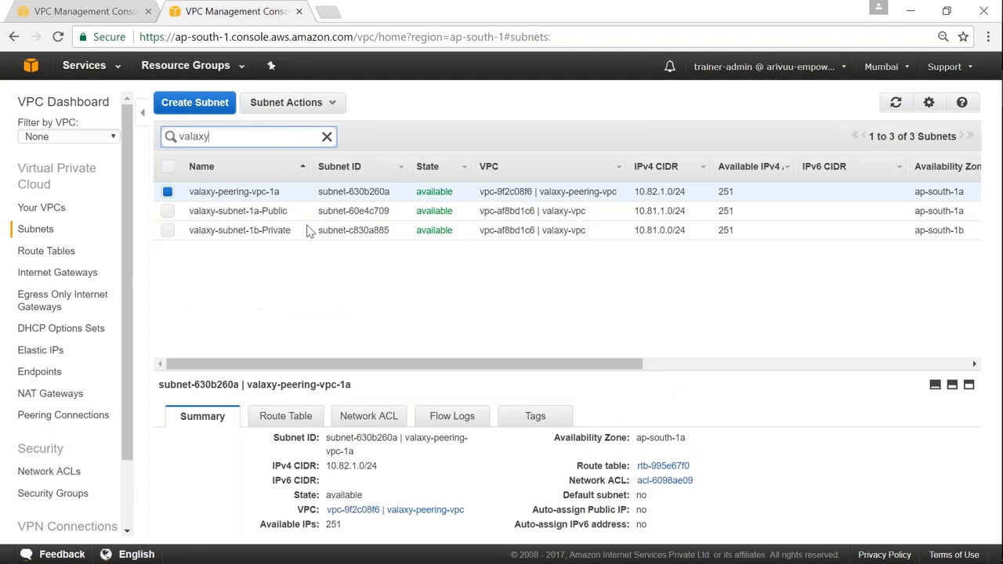
- Start another subnet in valaxy-peering-vpc with availability zone ap-south-1b and IPv4 CIDR block 10.82.2.0/24
left_click(209, 106)
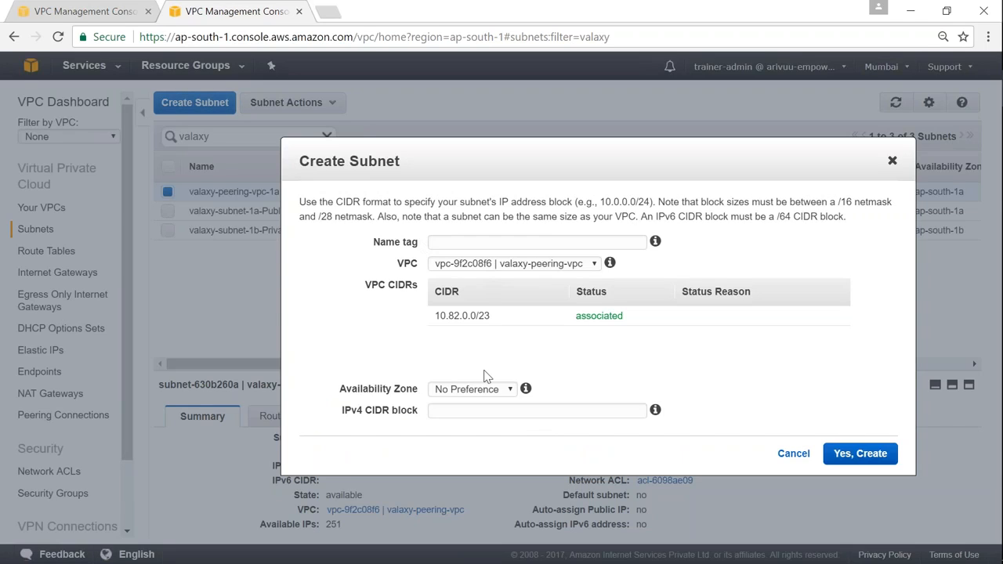
left_click(470, 389)
left_click(458, 460)
left_click(476, 413)
type("10.82.2.0/24")
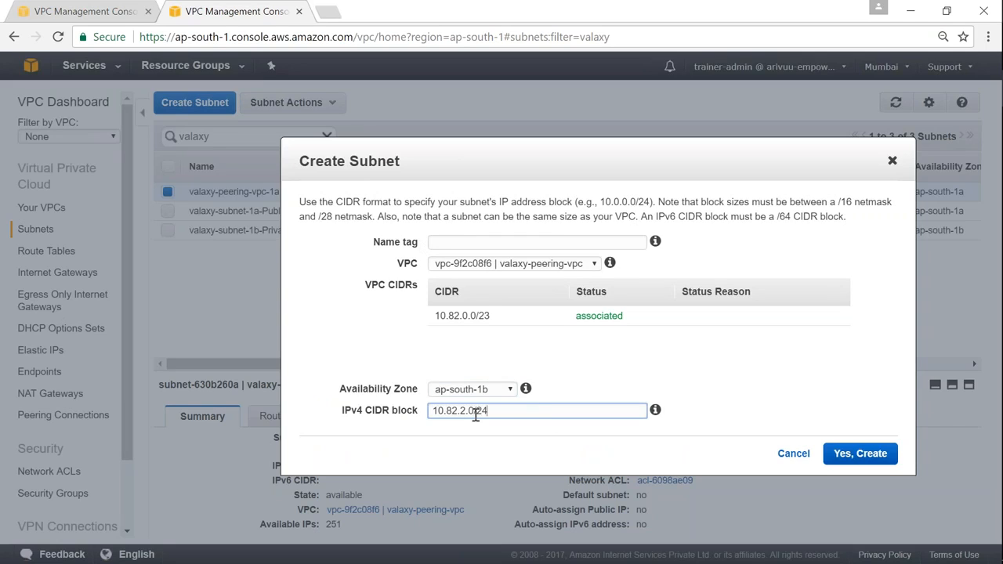
left_click(464, 242)
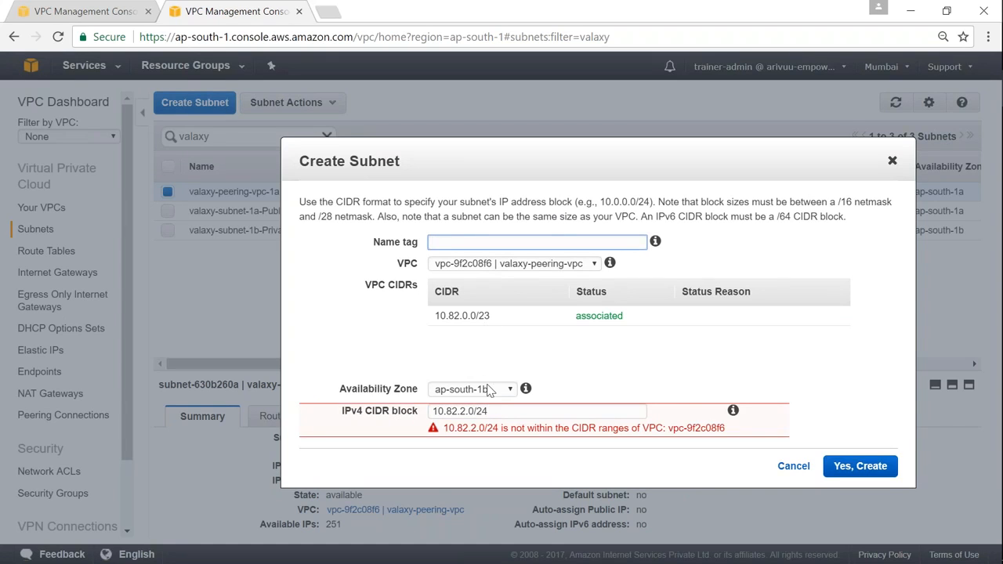
- Change the new subnet's IPv4 CIDR block to 10.82.0.0/24, name it valaxy-peering-vpc-1b and create it
left_click_drag(485, 161, 220, 161)
left_click(201, 408)
double_click(199, 405)
type("0")
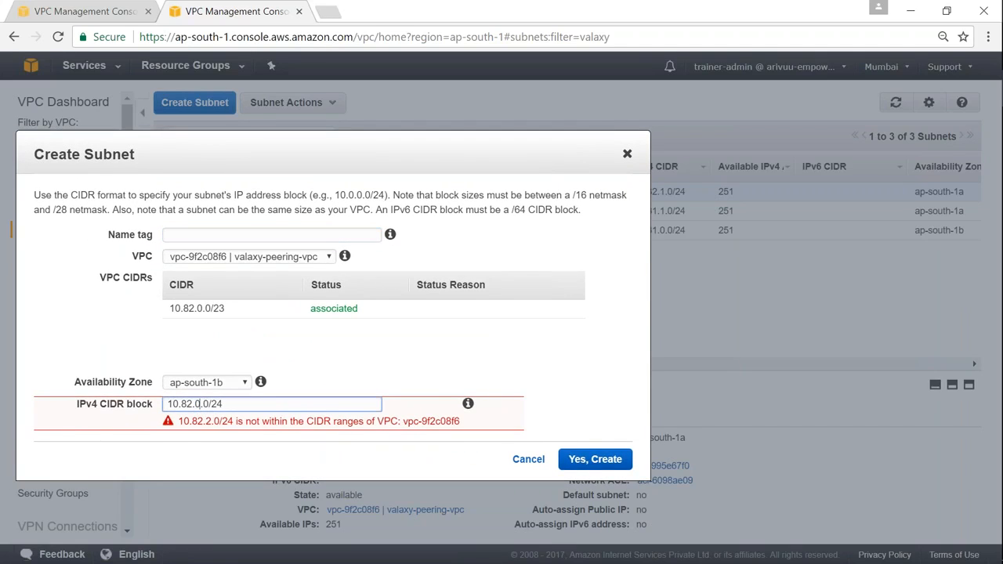
left_click(239, 235)
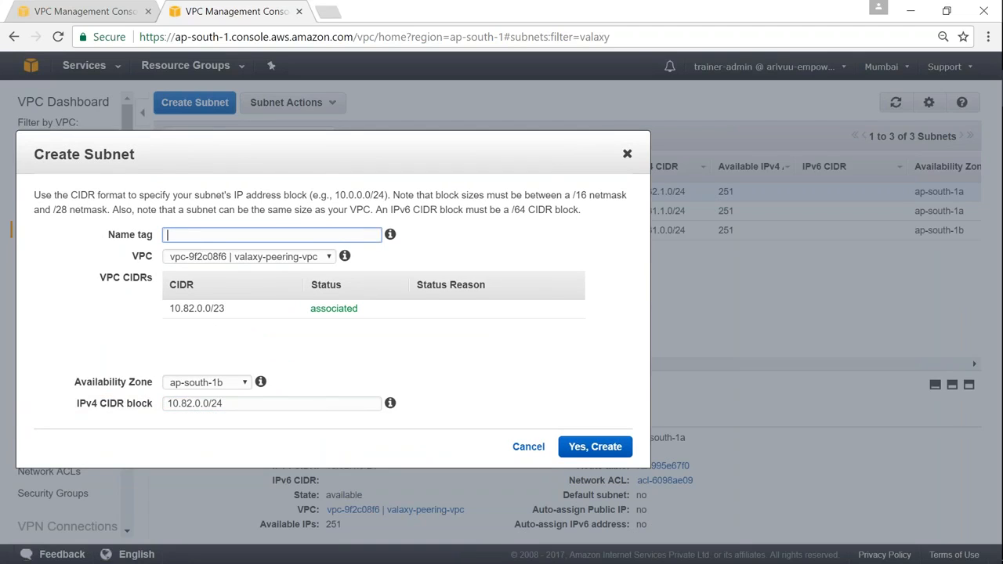
left_click_drag(251, 152, 446, 172)
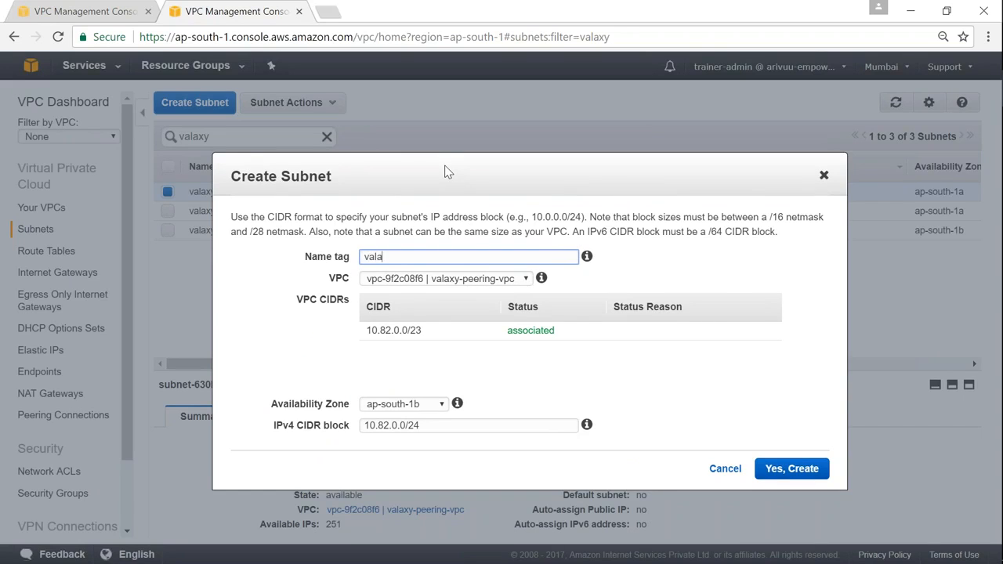
type("valaxy-peering-vpc-1b")
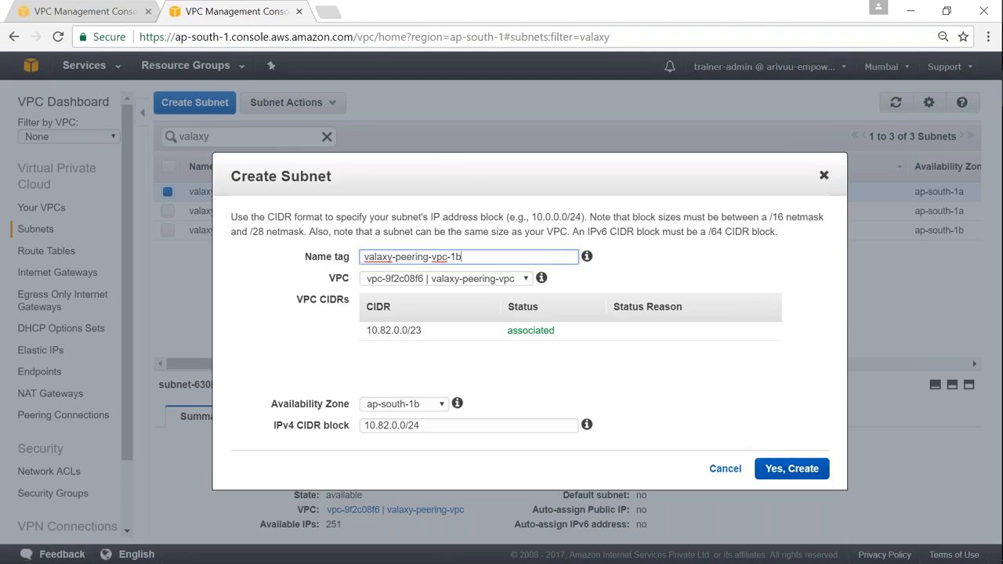
left_click(792, 469)
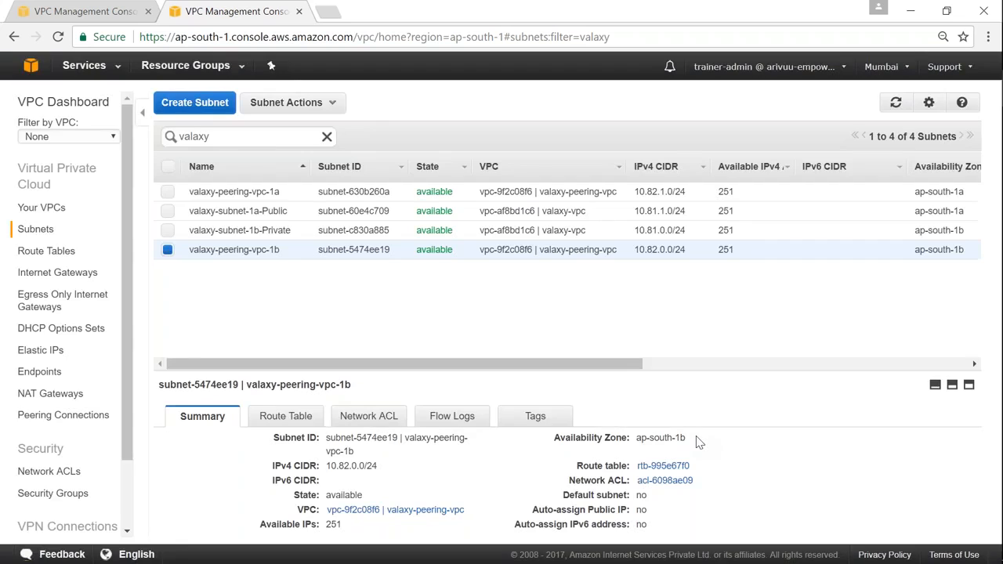
- Create an internet gateway named valaxy-peering-vpc-igw and filter the gateway list by valaxy
left_click(81, 279)
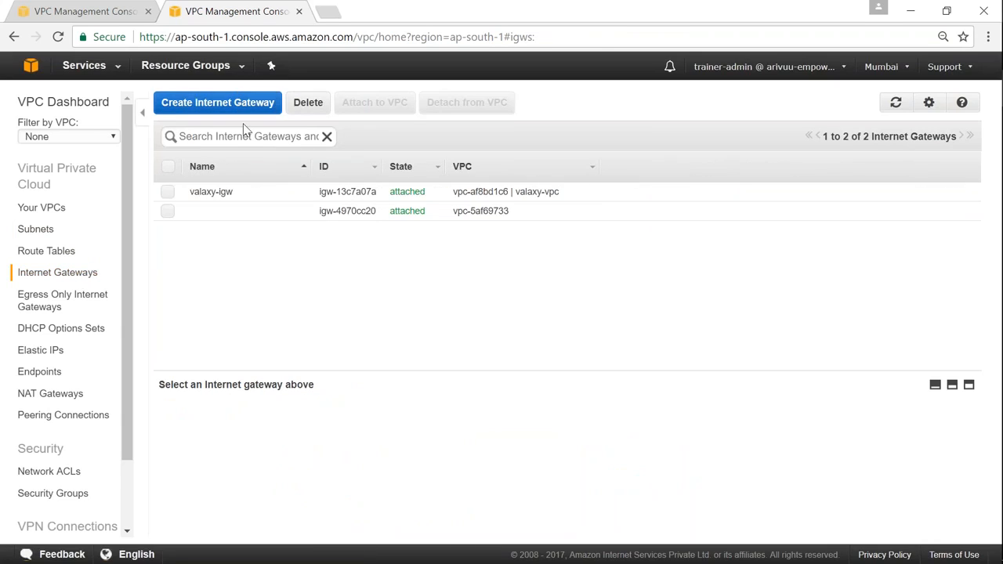
left_click(236, 105)
left_click(449, 230)
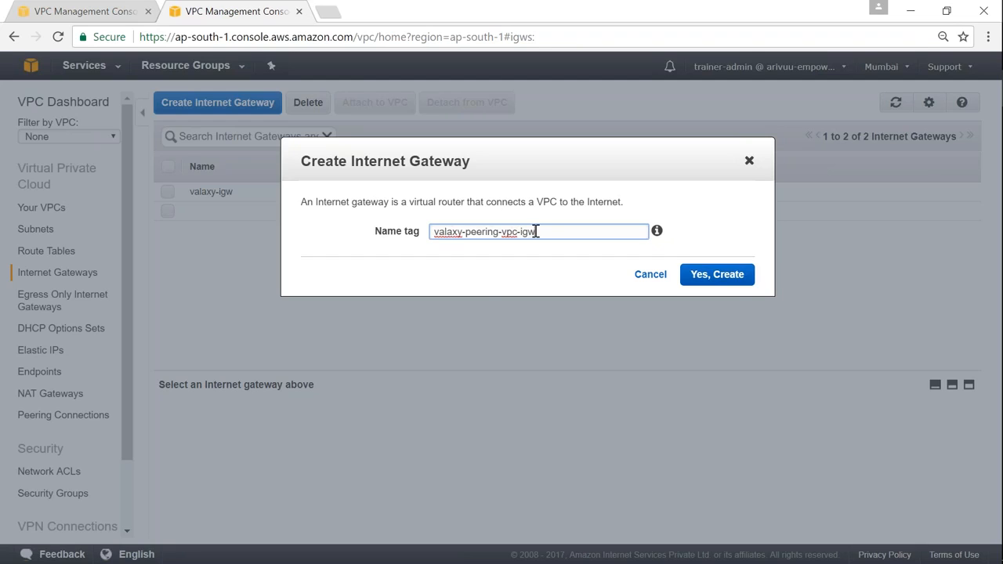
left_click(740, 281)
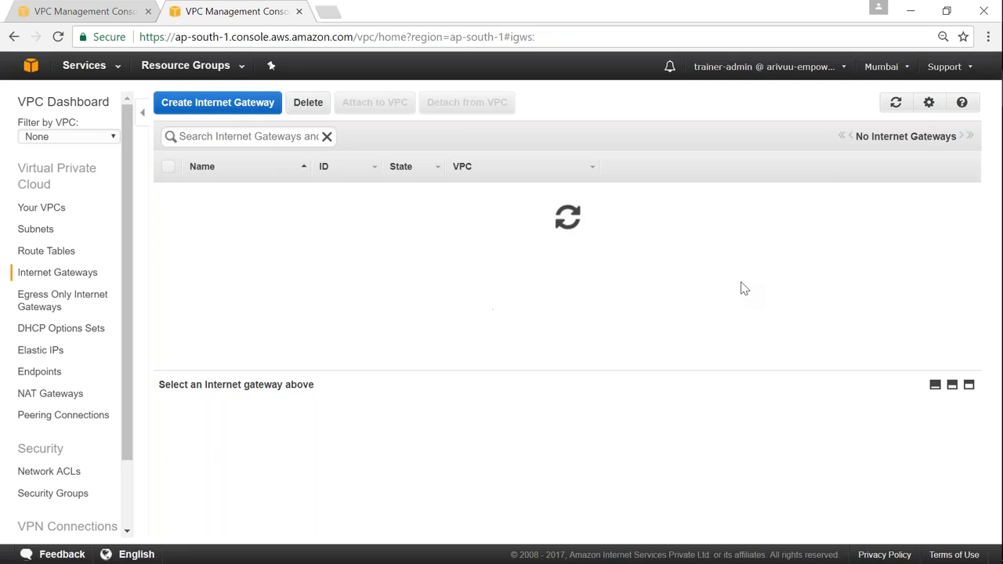
left_click(235, 137)
type("valaxy")
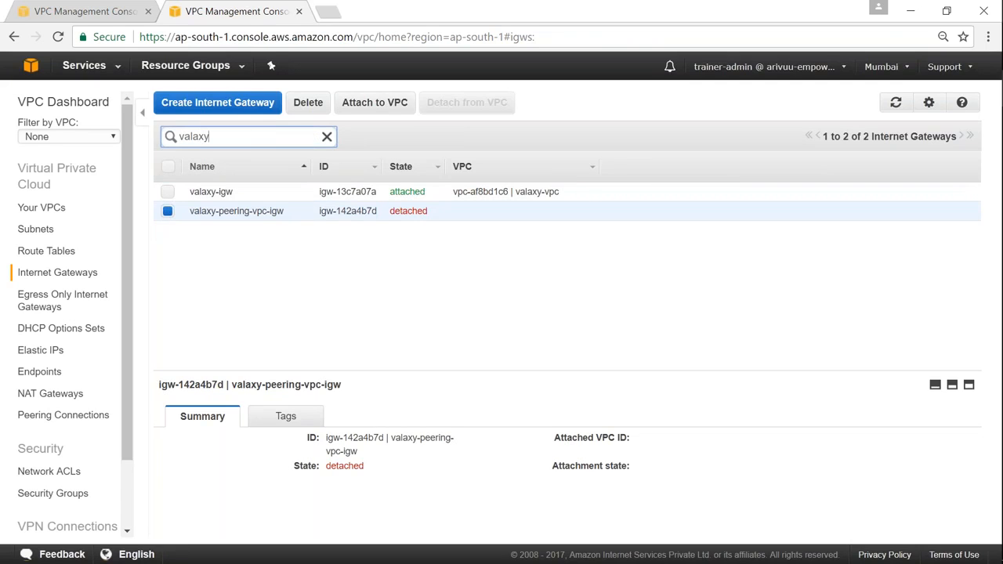
- Attach the valaxy-peering-vpc-igw internet gateway to valaxy-peering-vpc
left_click(372, 103)
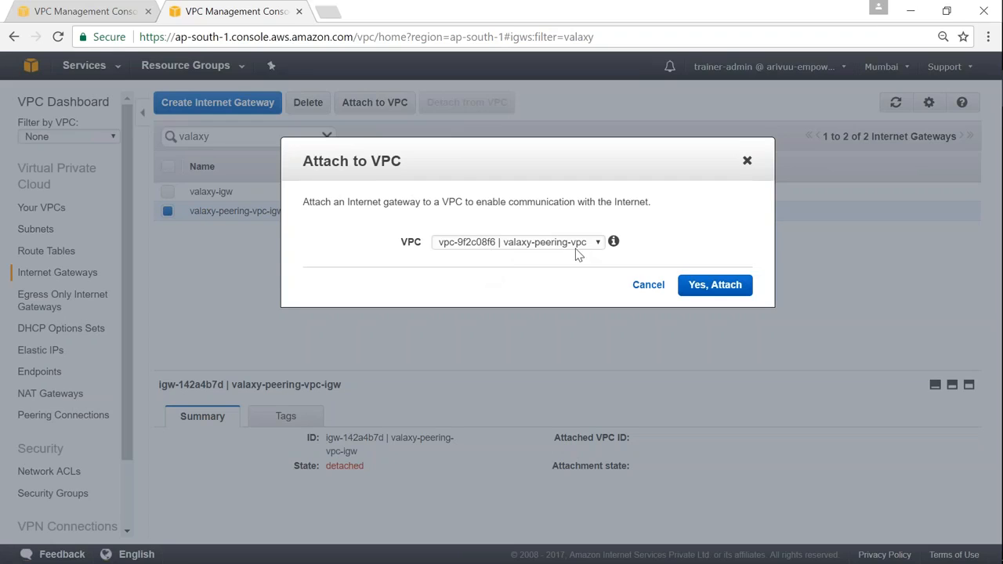
left_click(715, 285)
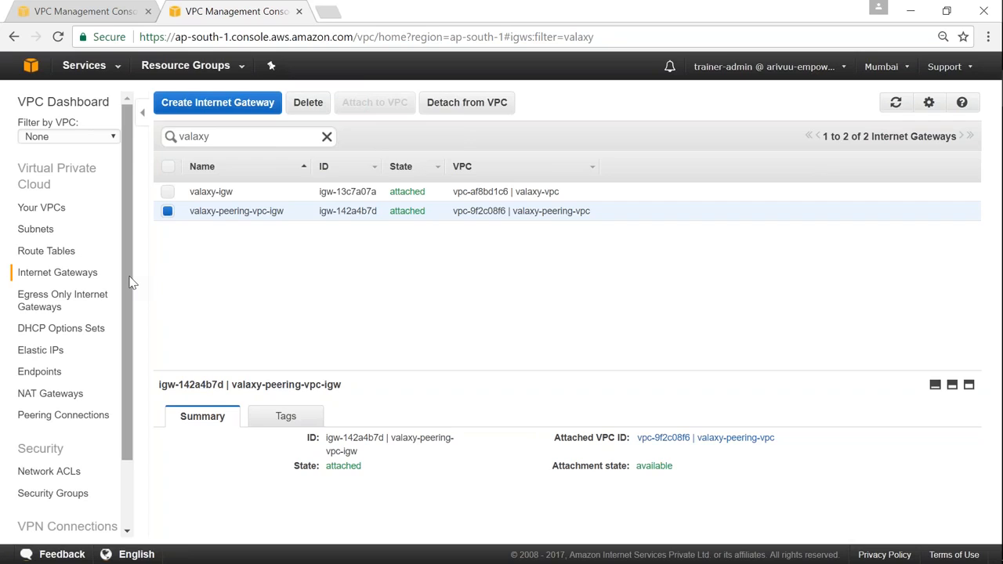
- Open the route tables list and filter it by valaxy
left_click_drag(131, 282, 137, 384)
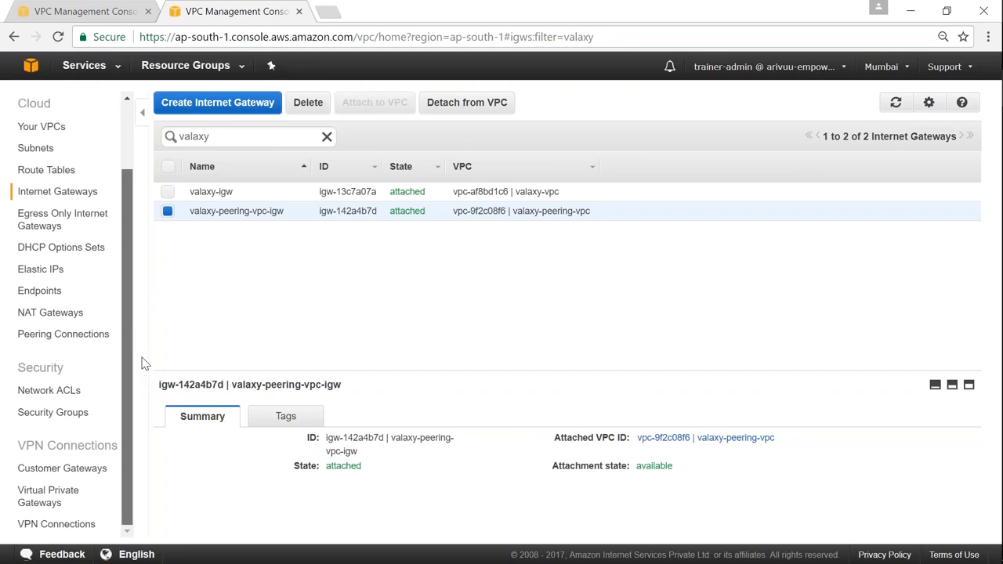
scroll(145, 363, "up", 2)
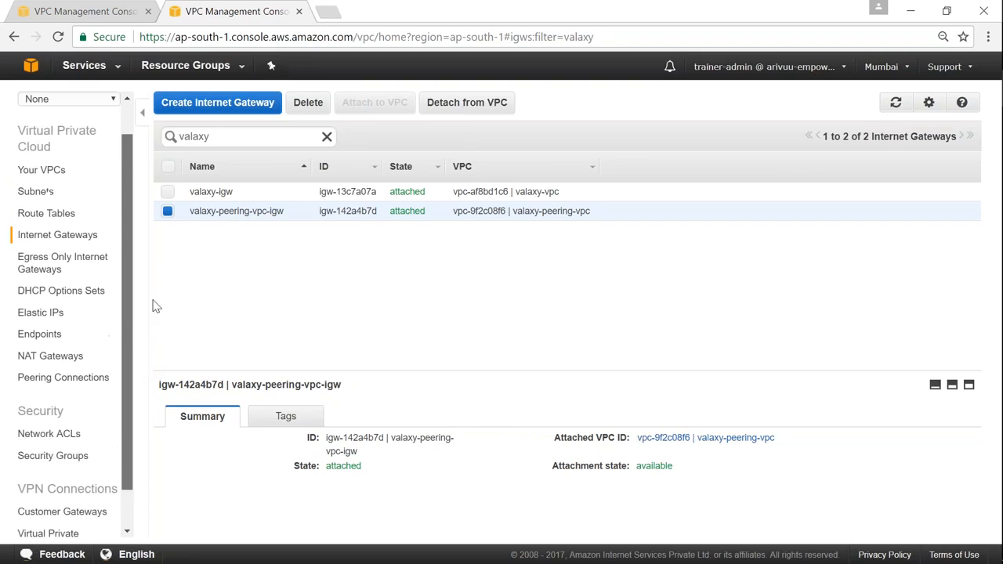
left_click(49, 227)
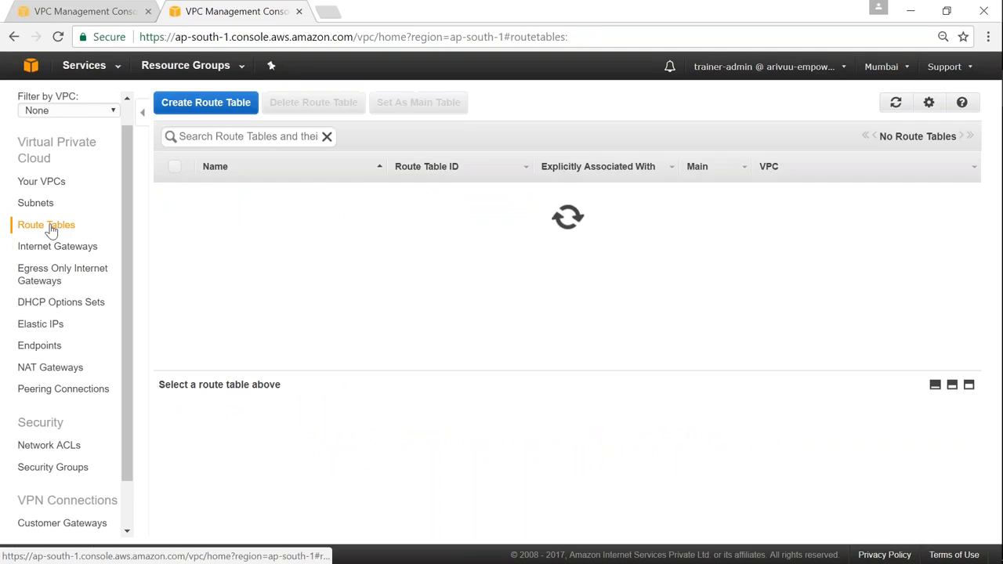
left_click(237, 139)
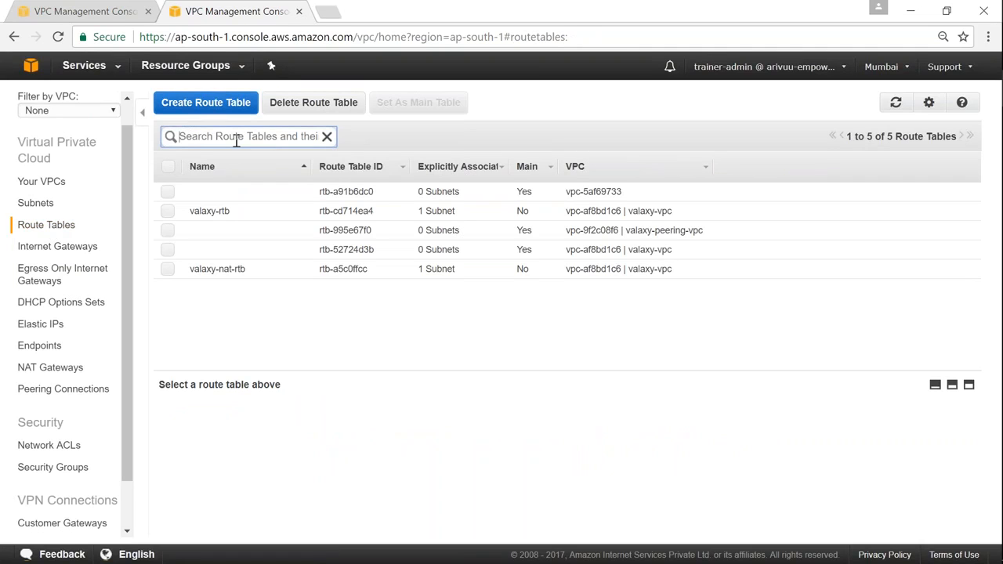
type("vla")
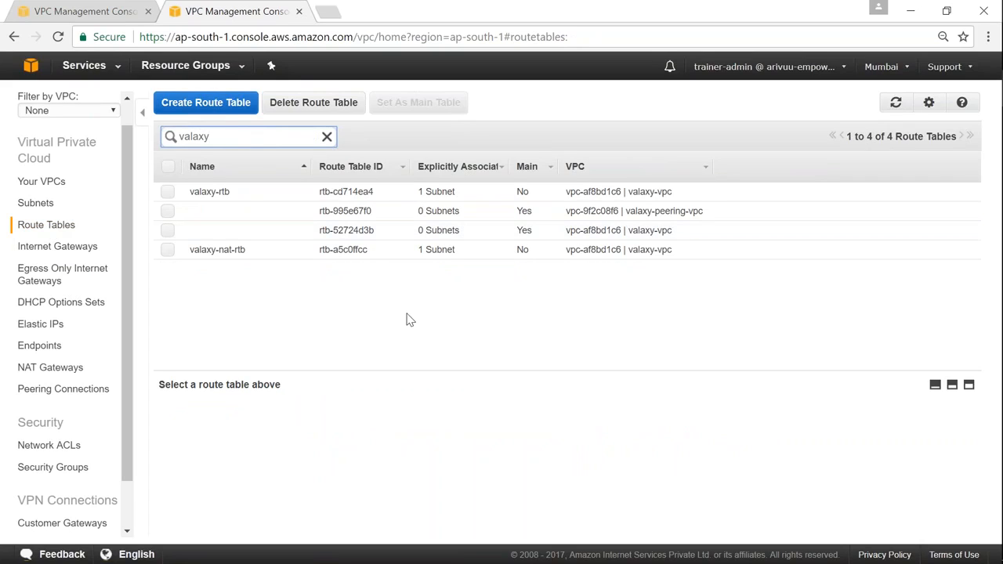
- Create a route table named valaxy-peering-vpc-rtb in valaxy-peering-vpc
left_click(228, 110)
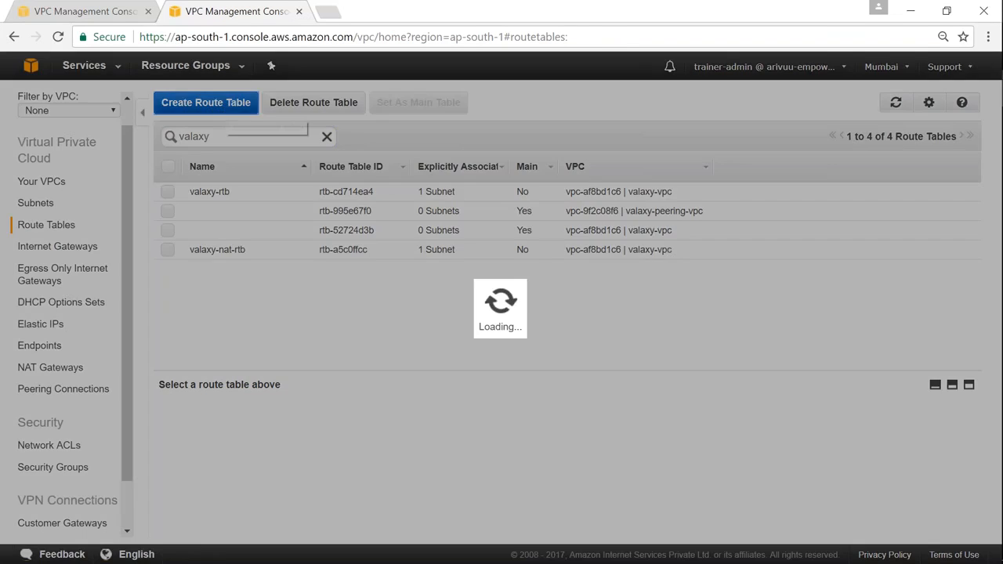
left_click(555, 265)
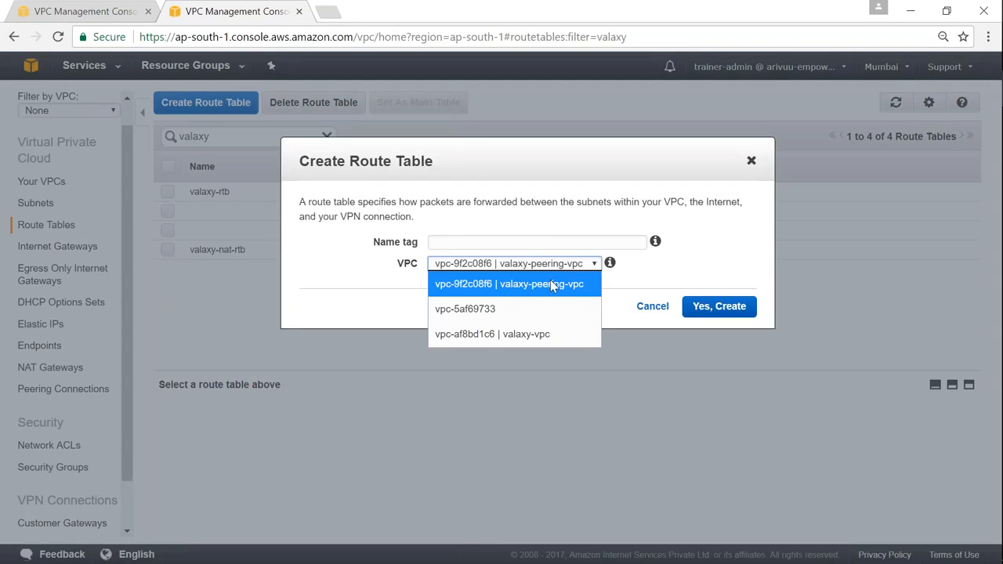
left_click(556, 285)
left_click(433, 242)
type("valaxy-peering-vpc-rtb")
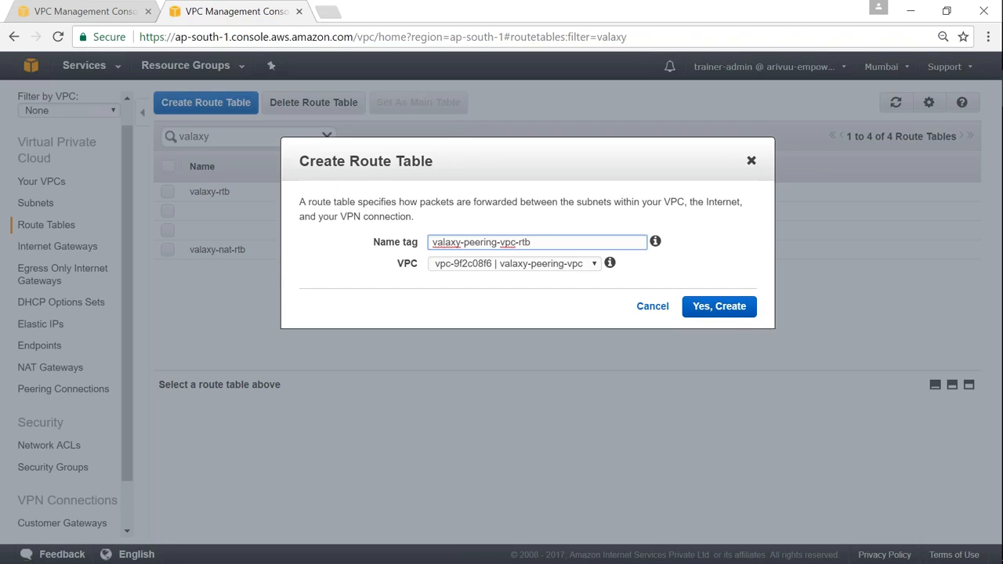
key("Return")
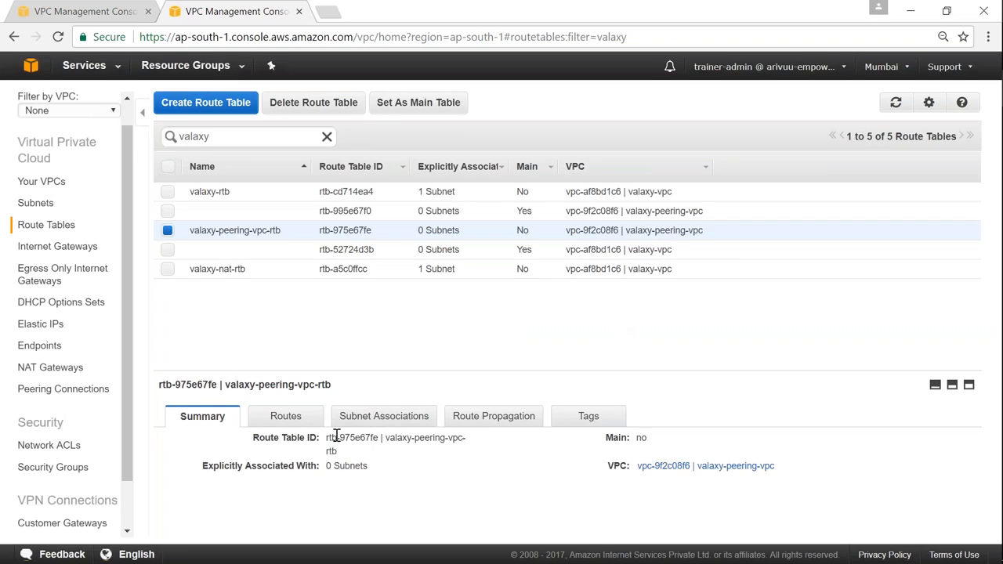
- Add a route for 0.0.0.0/0 targeting valaxy-peering-vpc-igw to valaxy-peering-vpc-rtb and save it
left_click_drag(347, 370, 347, 308)
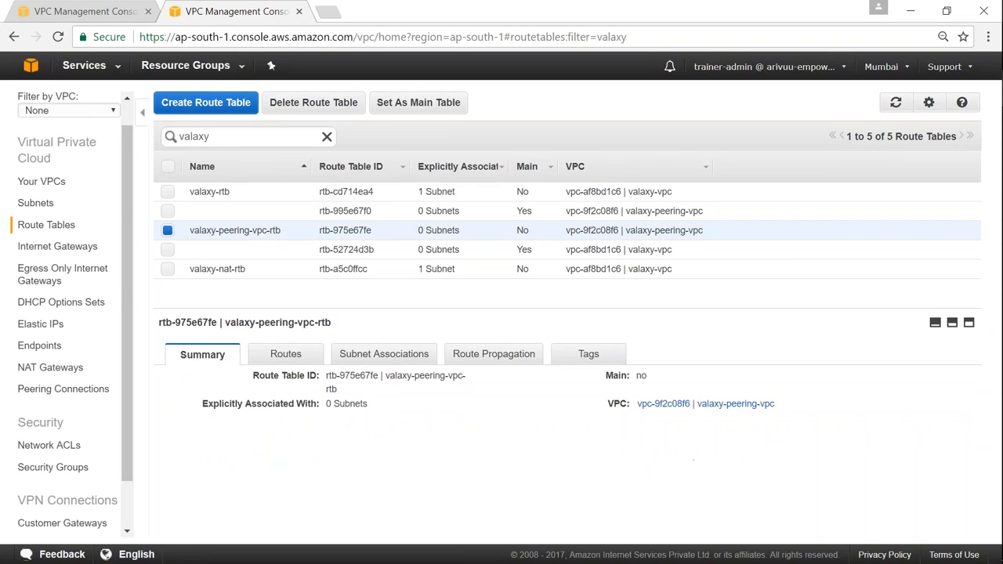
left_click(285, 354)
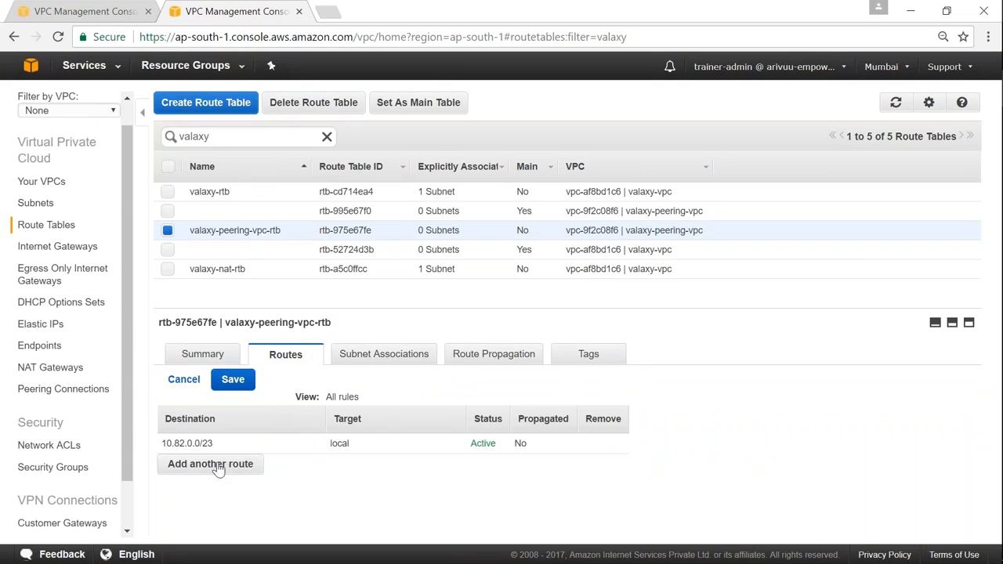
left_click(222, 468)
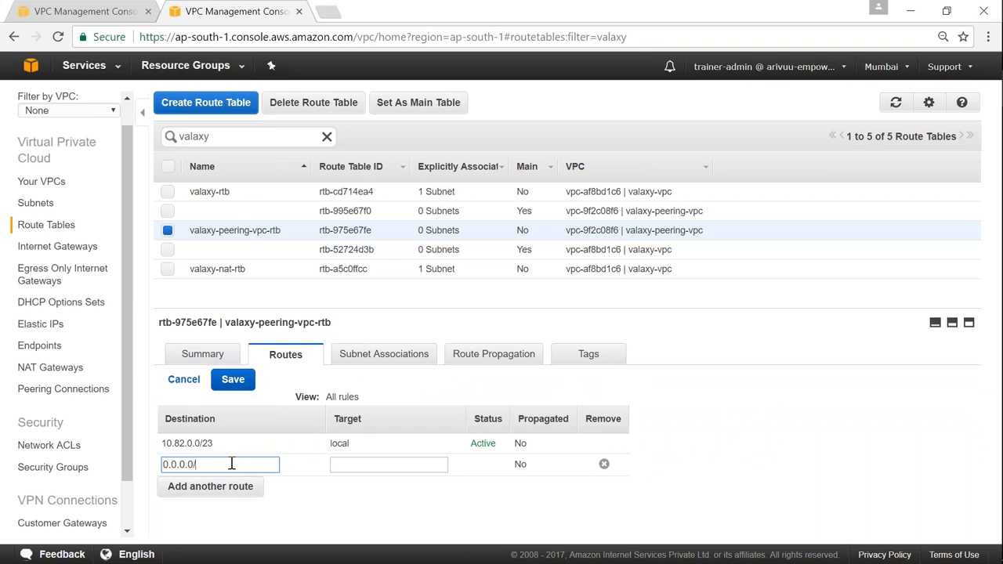
key("Tab")
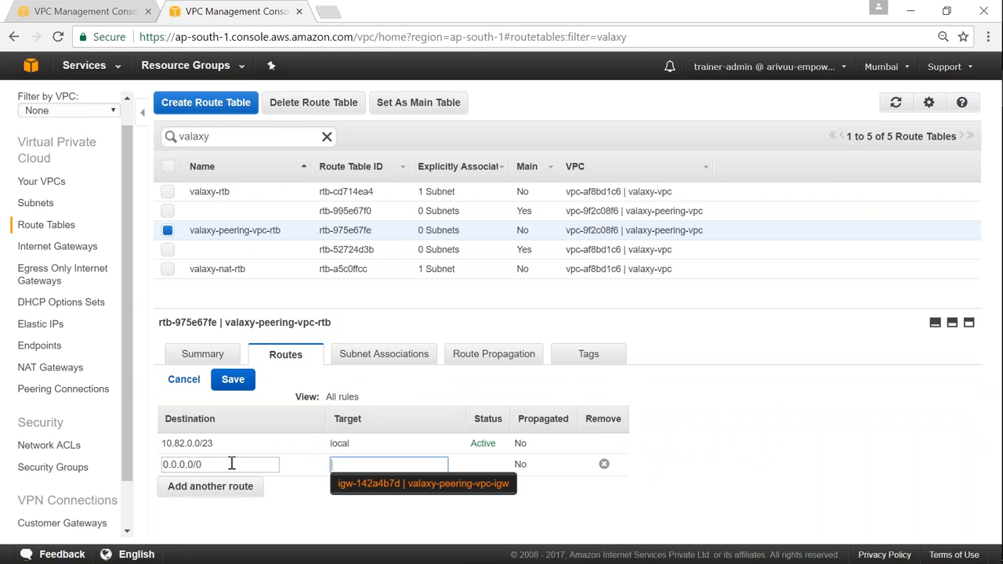
left_click(378, 485)
left_click(235, 382)
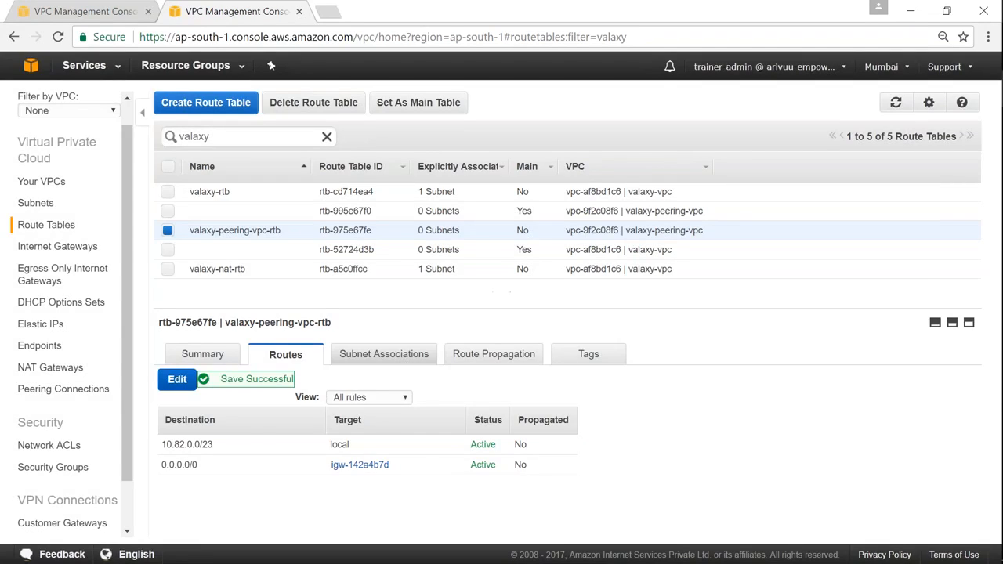
- Associate the subnet valaxy-peering-vpc-1a with valaxy-peering-vpc-rtb and save the association
left_click(385, 353)
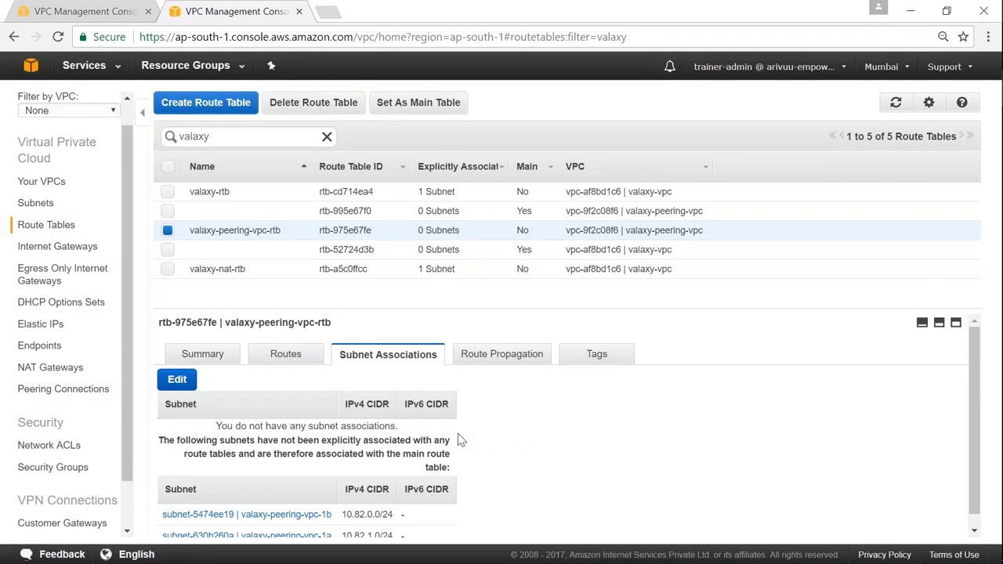
scroll(461, 441, "down", 1)
left_click(177, 367)
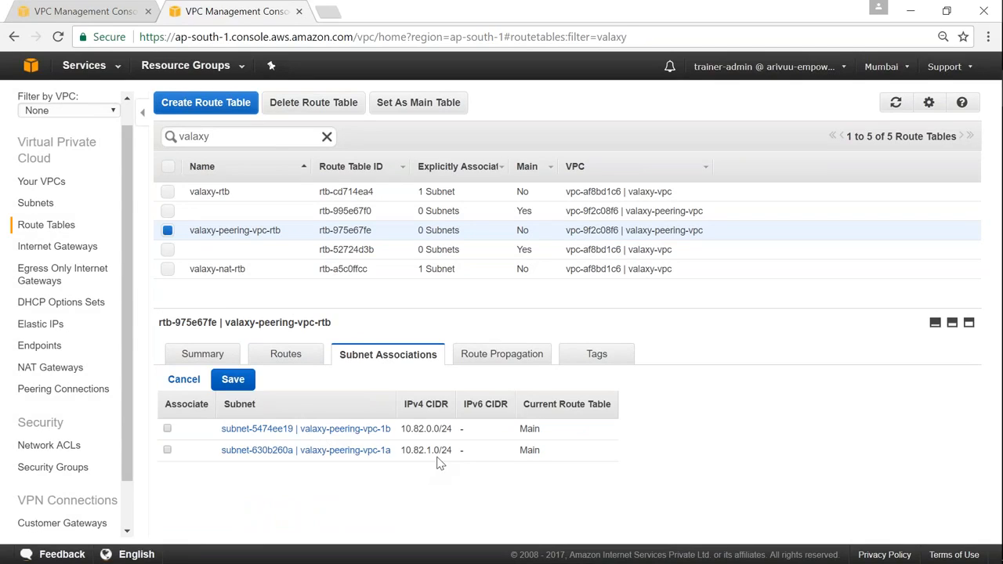
left_click(167, 450)
left_click(235, 379)
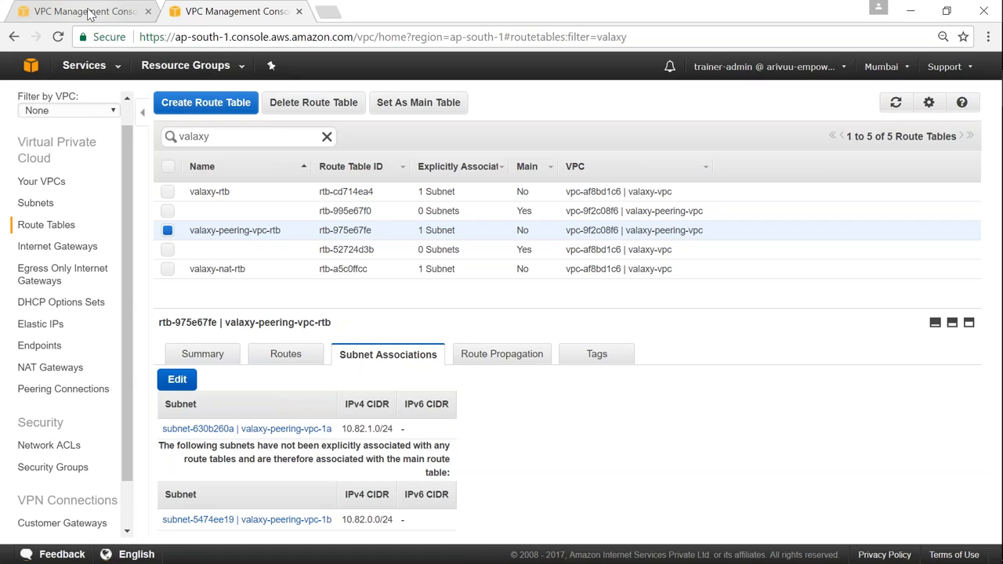
- Switch to the EC2 console and start launching an instance from Amazon Linux AMI 2017.03.1 with type t2.micro
left_click(89, 13)
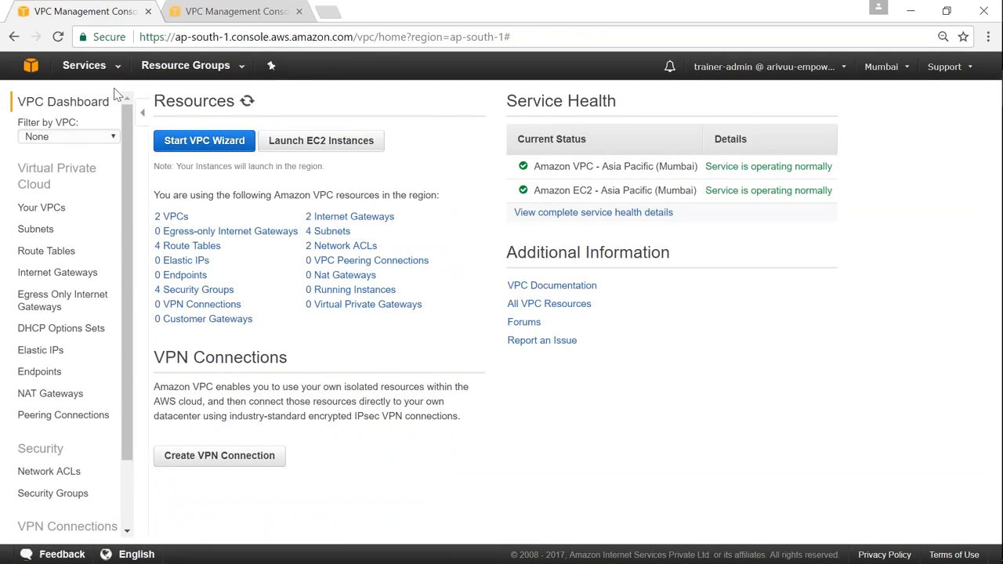
left_click(84, 65)
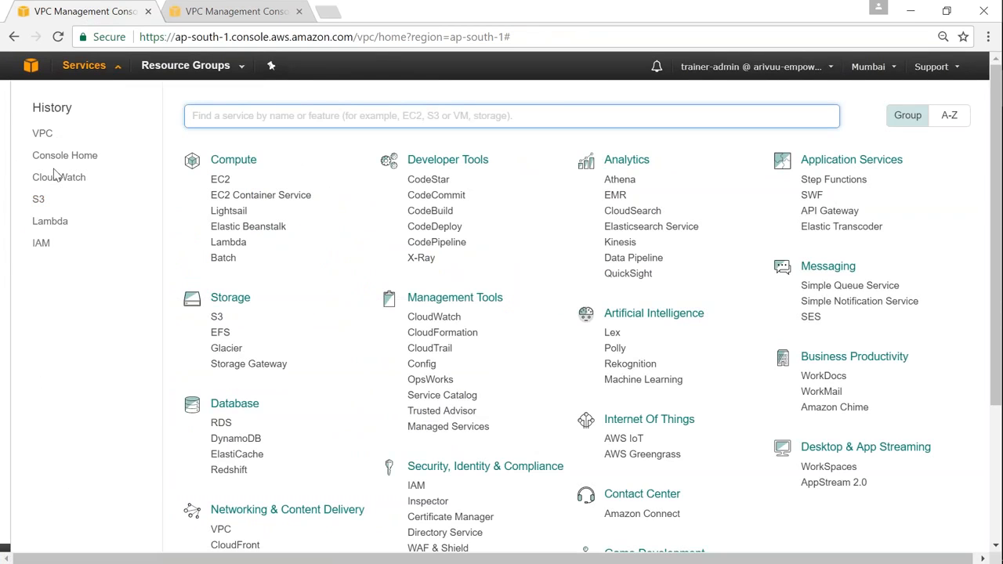
left_click(219, 181)
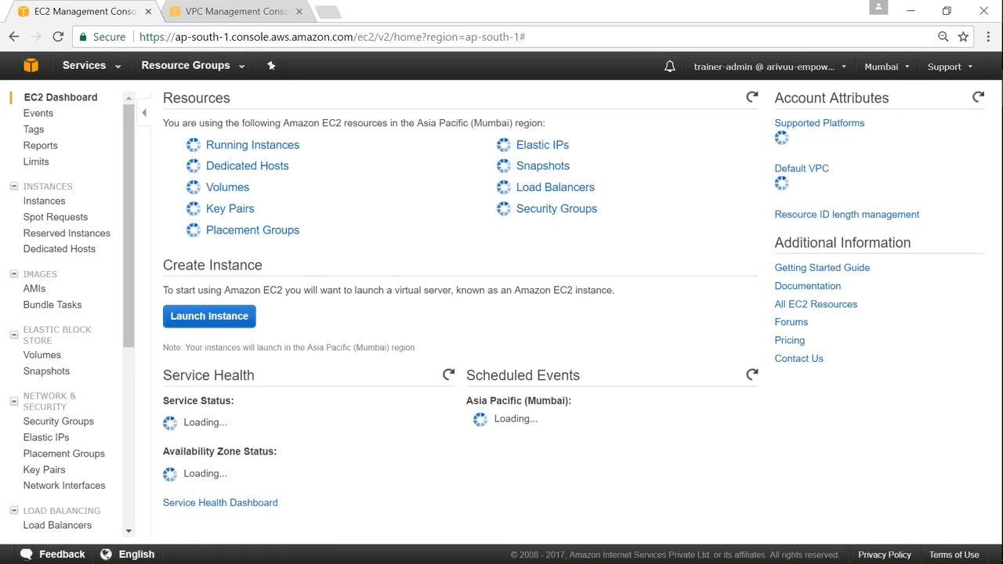
left_click(227, 302)
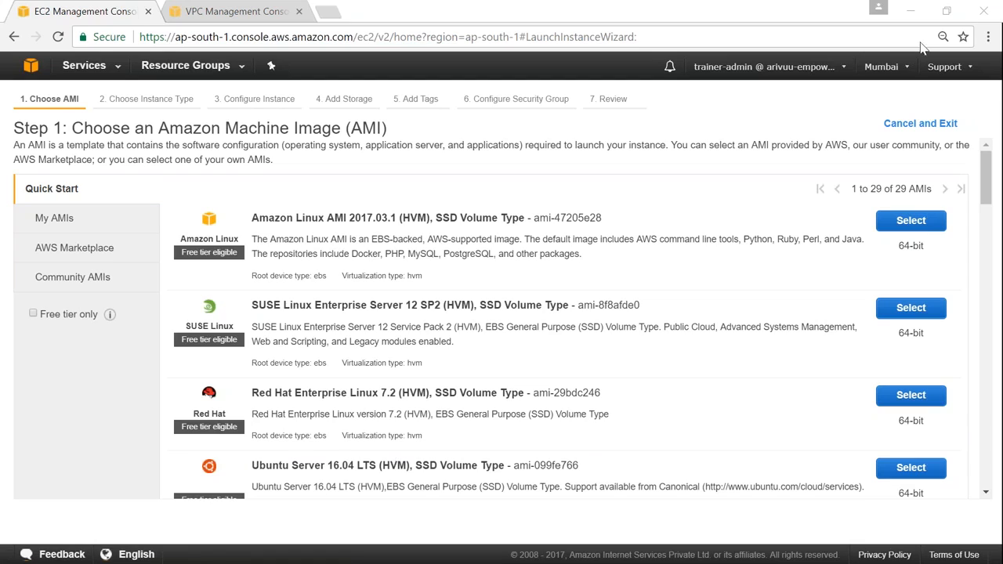
left_click(928, 225)
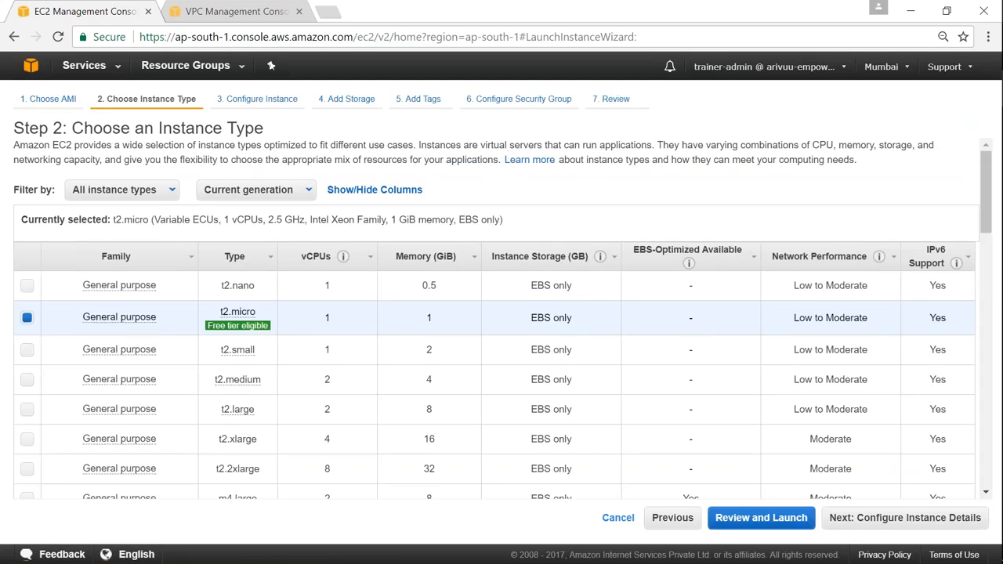
left_click(915, 518)
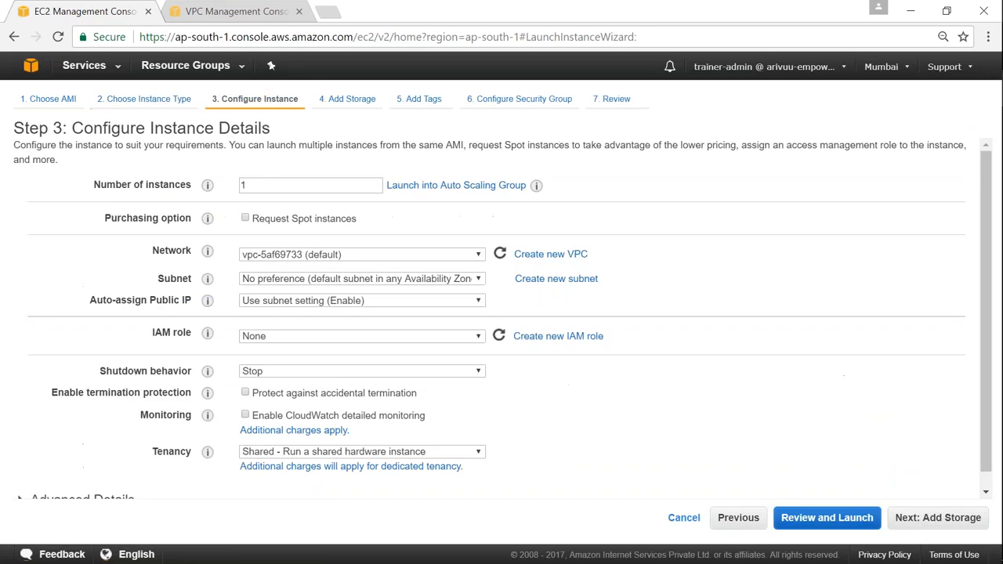
- Place the instance in valaxy-vpc on subnet valaxy-subnet-1a-Public, enable auto-assigned public IP and keep the IAM role at None
left_click(363, 255)
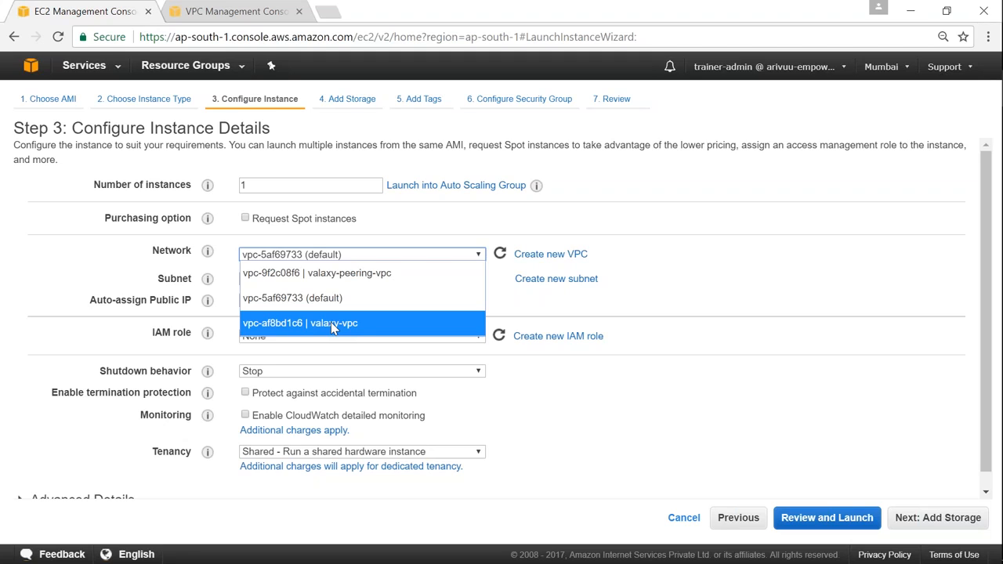
left_click(357, 325)
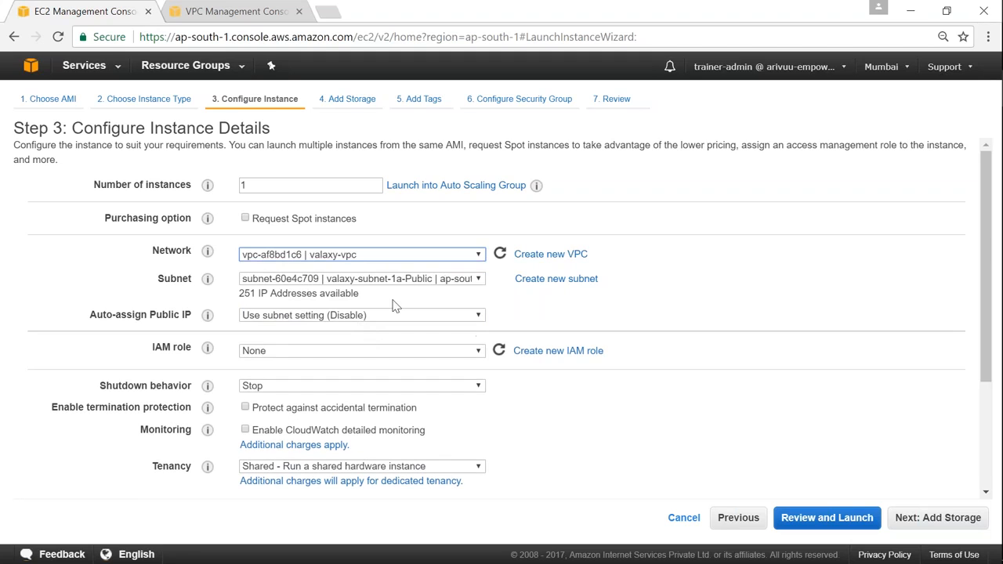
left_click(449, 283)
left_click(421, 304)
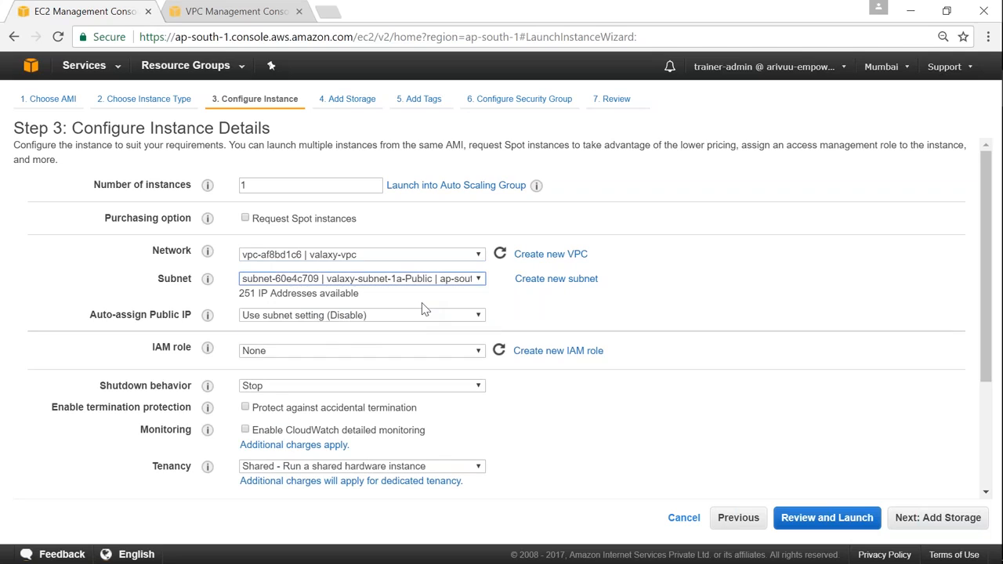
left_click(412, 323)
left_click(276, 363)
left_click(306, 353)
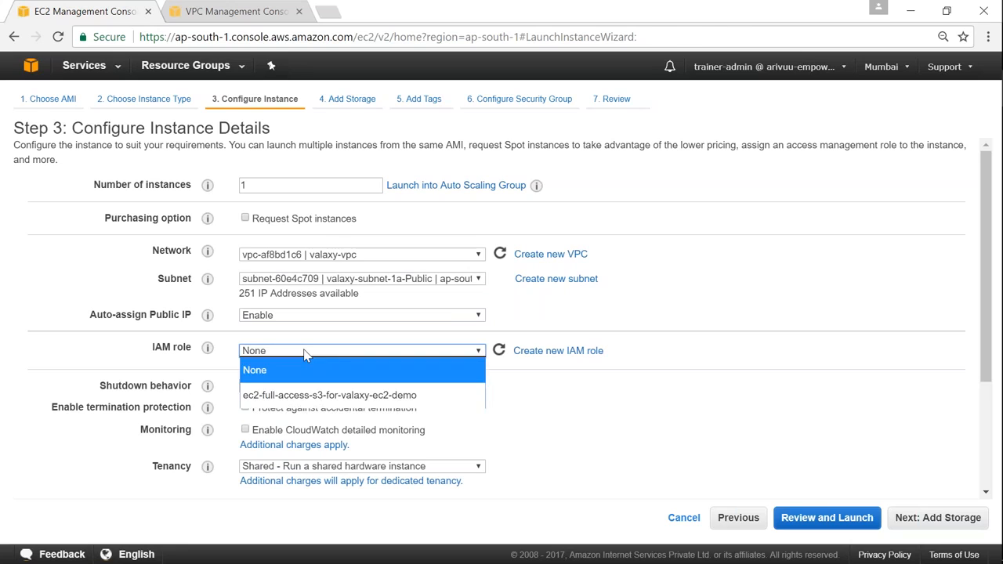
left_click(534, 374)
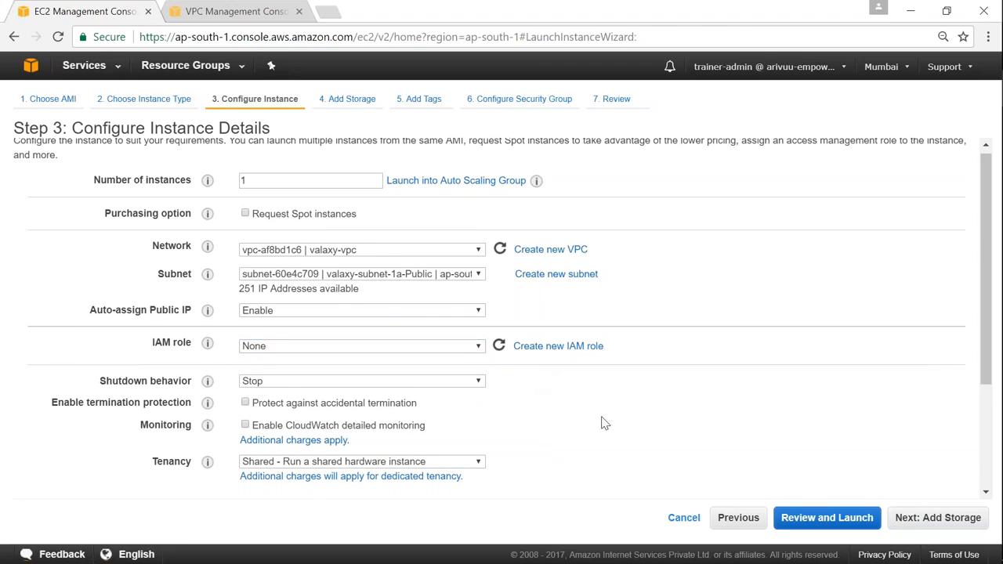
scroll(600, 420, "down", 2)
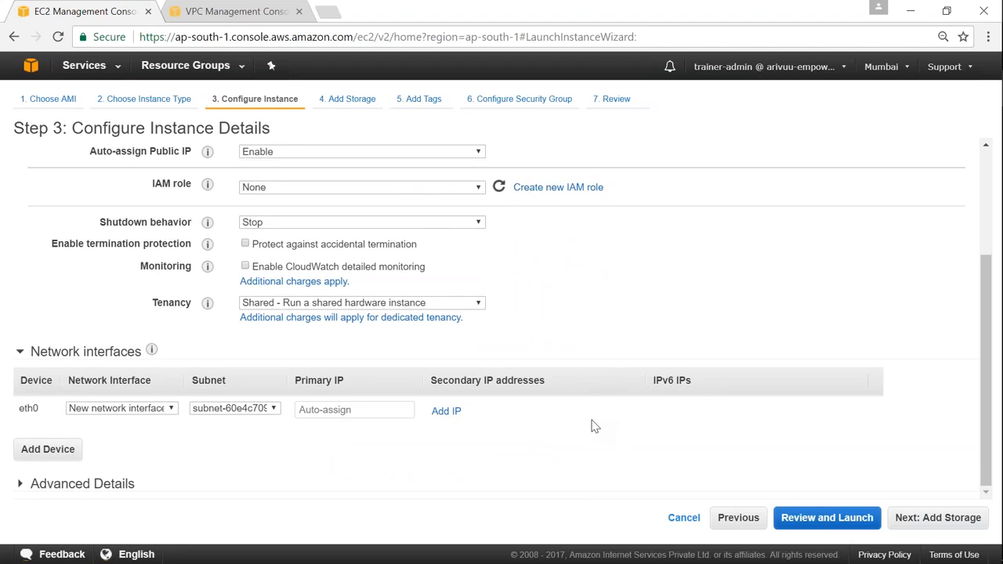
scroll(593, 425, "up", 2)
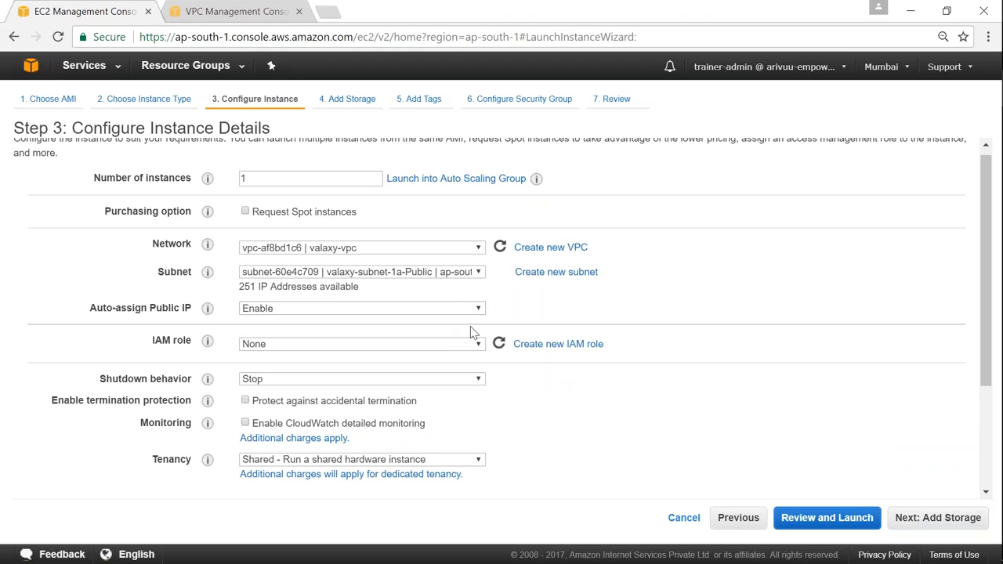
- Keep the default storage settings for the instance and add a tag with the key Name
left_click(938, 527)
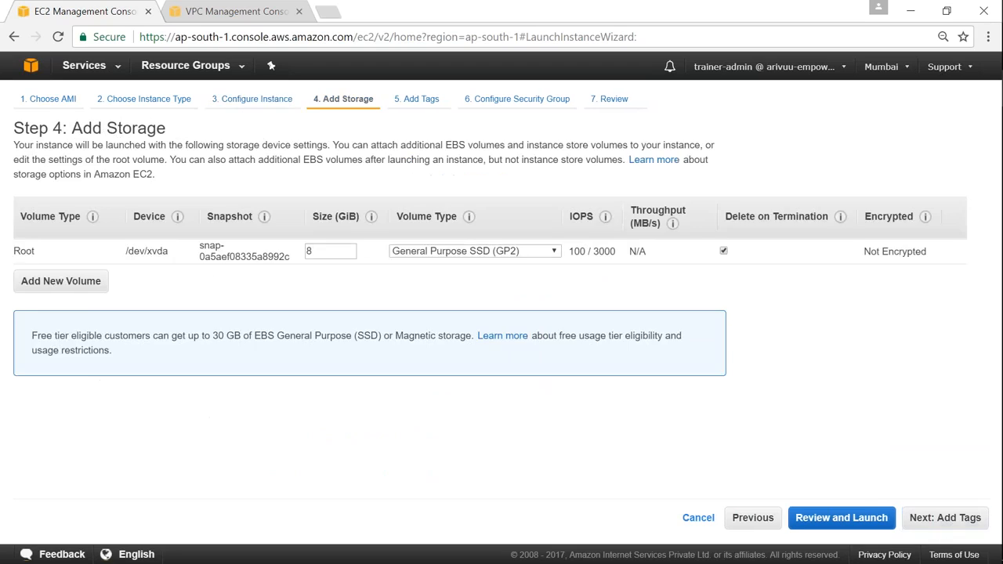
left_click(964, 523)
left_click(46, 318)
type("Name")
key("Tab")
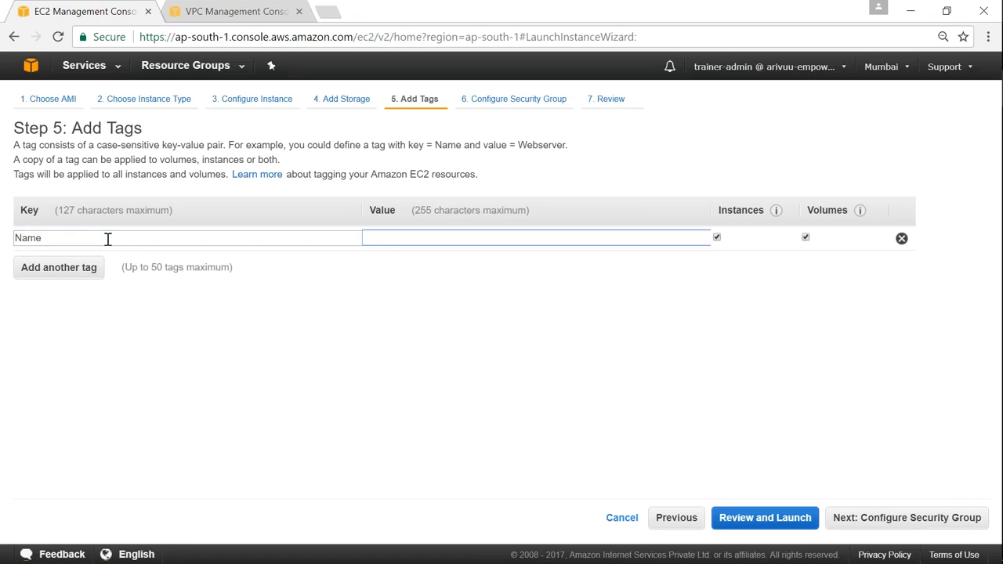
- Set the value of the Name tag to Valalxy-Server-on-vpc1
type("v")
key("BackSpace")
type("Server-on-")
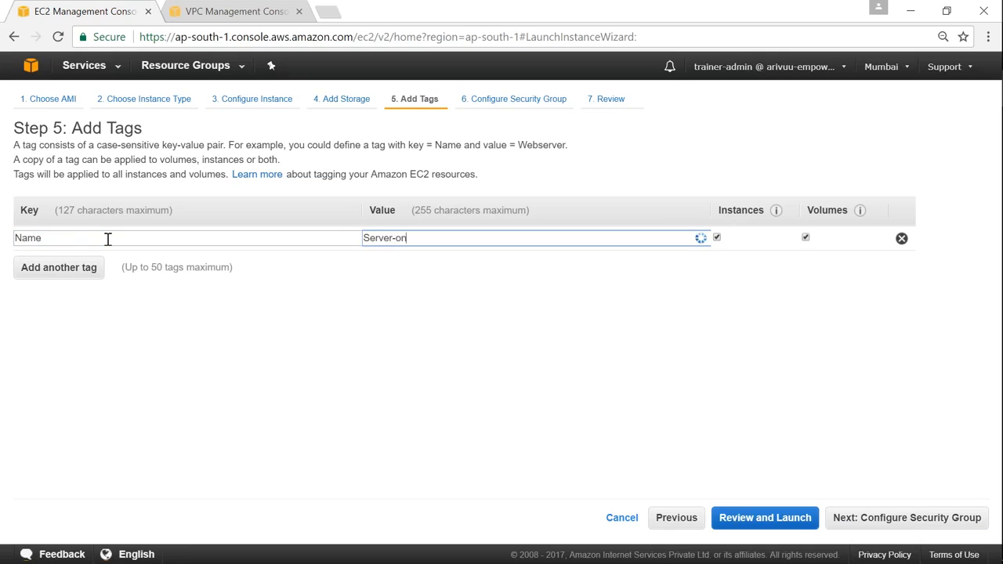
key("Home")
type("Valalxy-")
key("End")
type("vpv")
type("1")
key("BackSpace")
key("BackSpace")
type("c1")
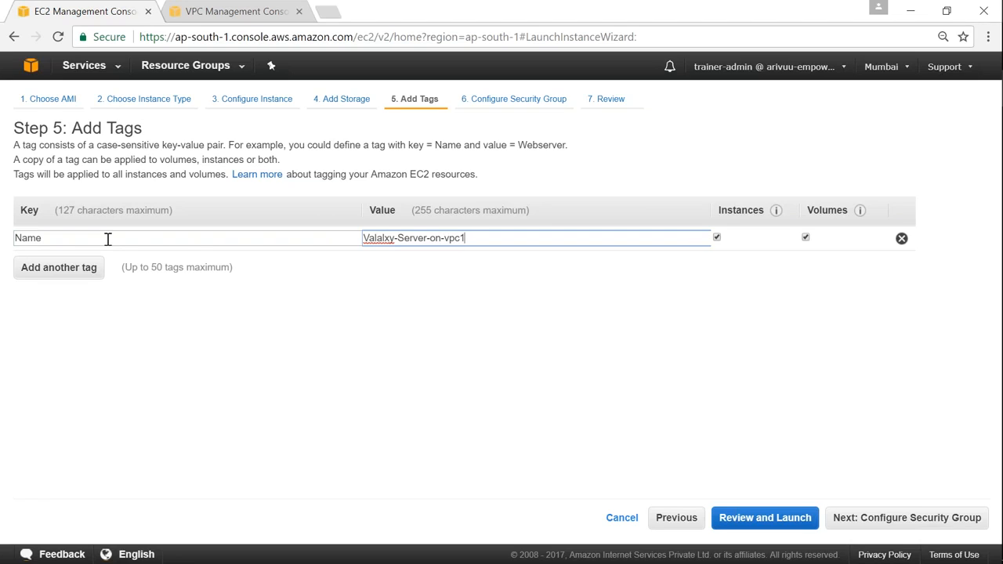
triple_click(359, 240)
- Assign the existing security group valaxy-public-sg to the instance and check its inbound rules, especially the ICMP rule
left_click(901, 519)
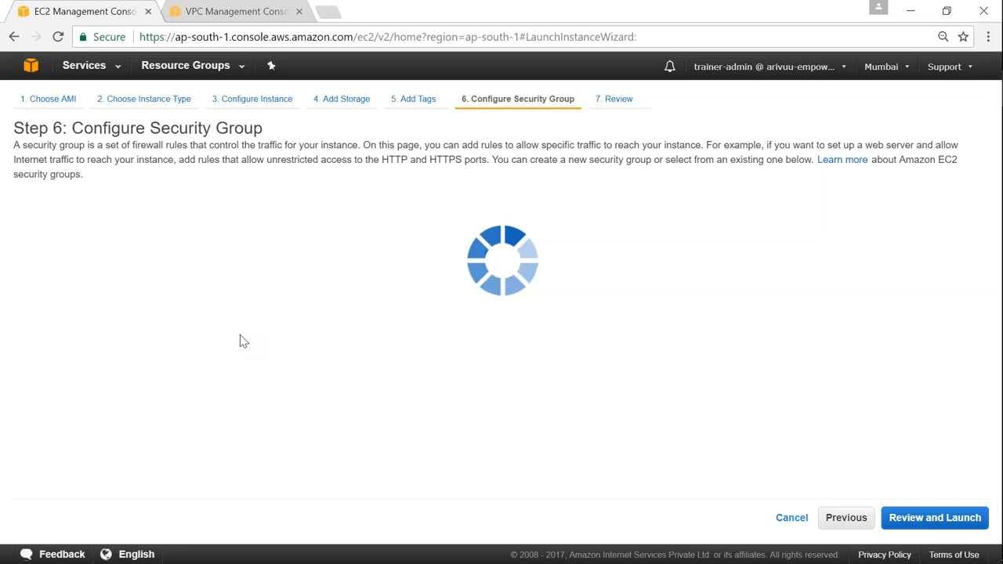
left_click(229, 214)
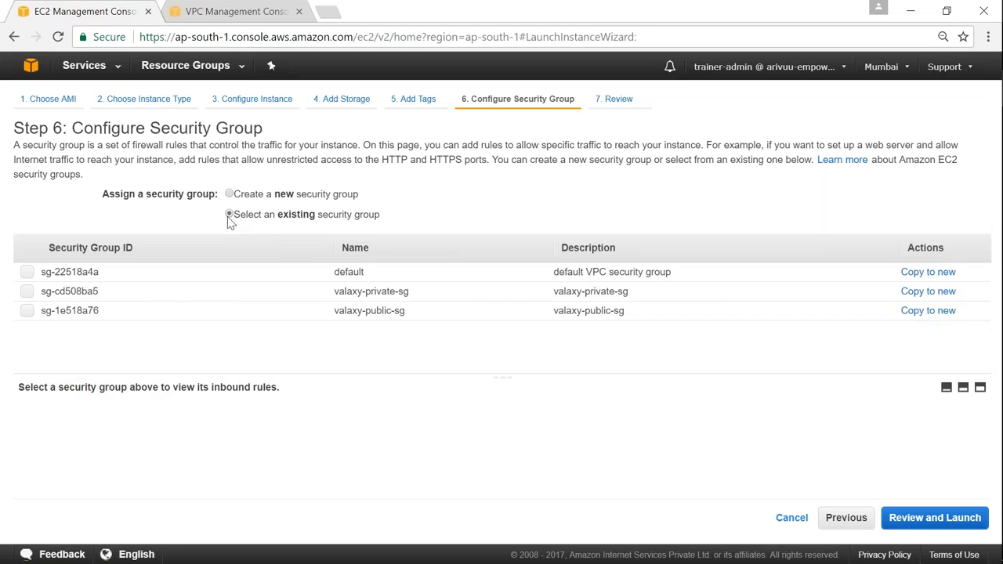
left_click(380, 314)
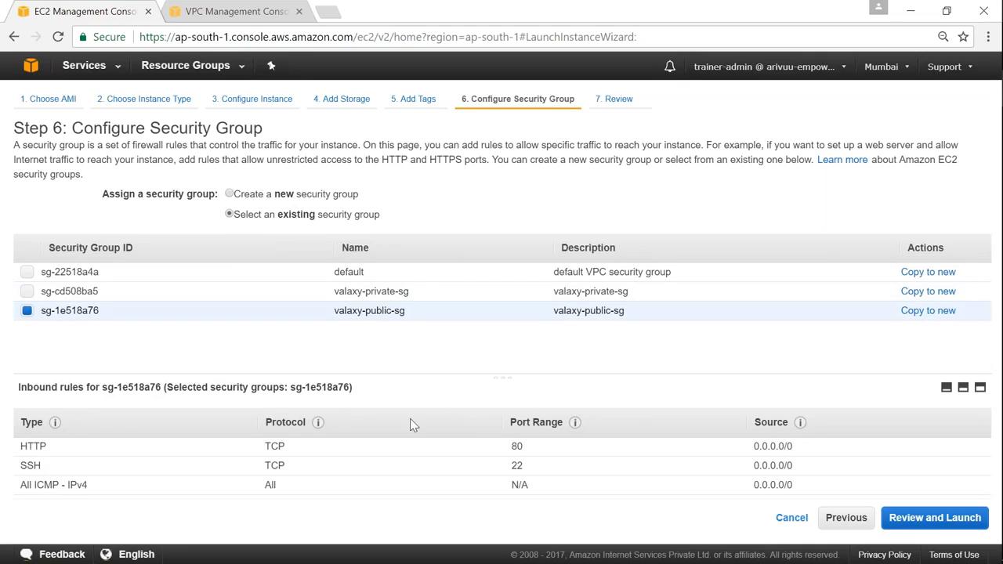
left_click_drag(447, 378, 455, 339)
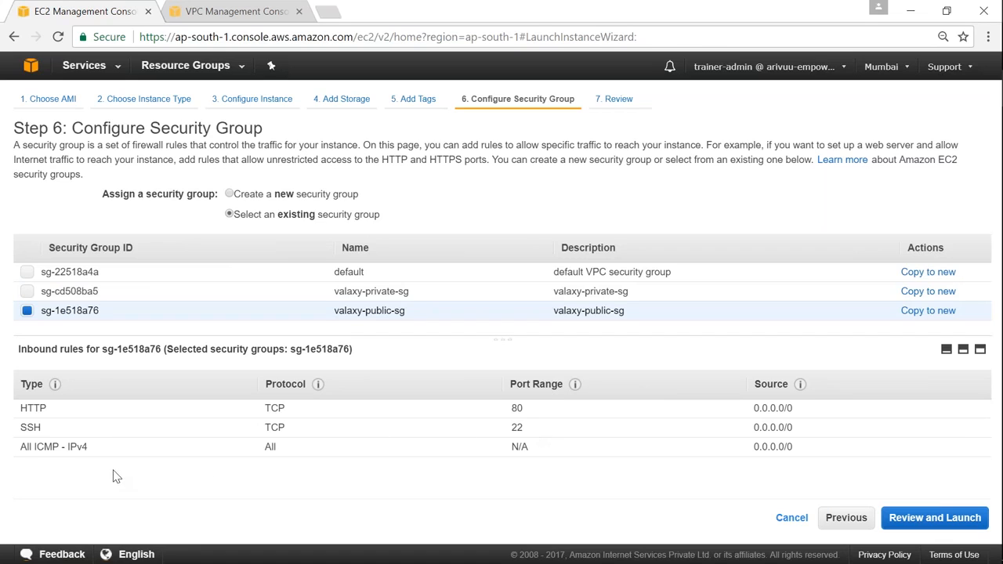
left_click_drag(20, 447, 802, 457)
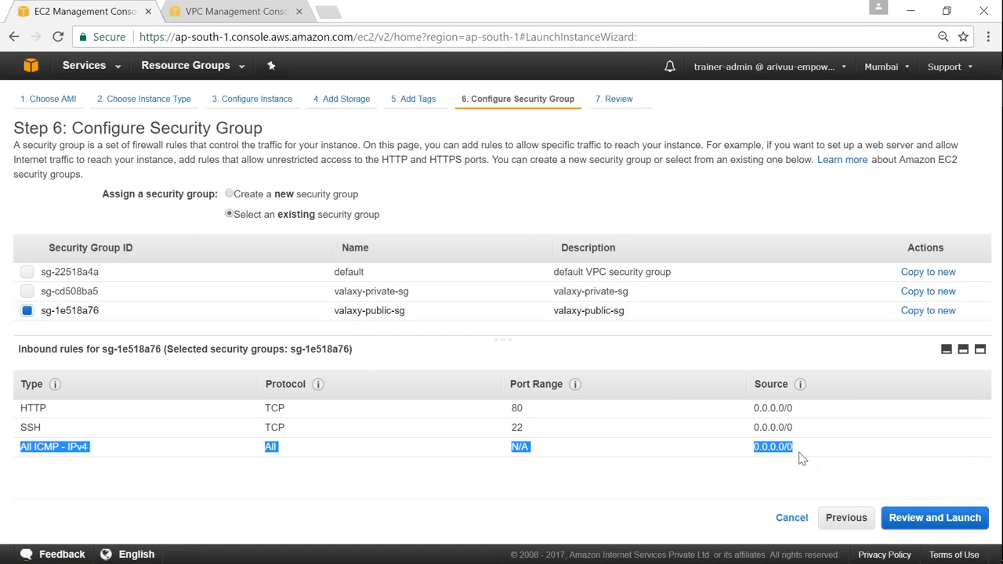
left_click(708, 477)
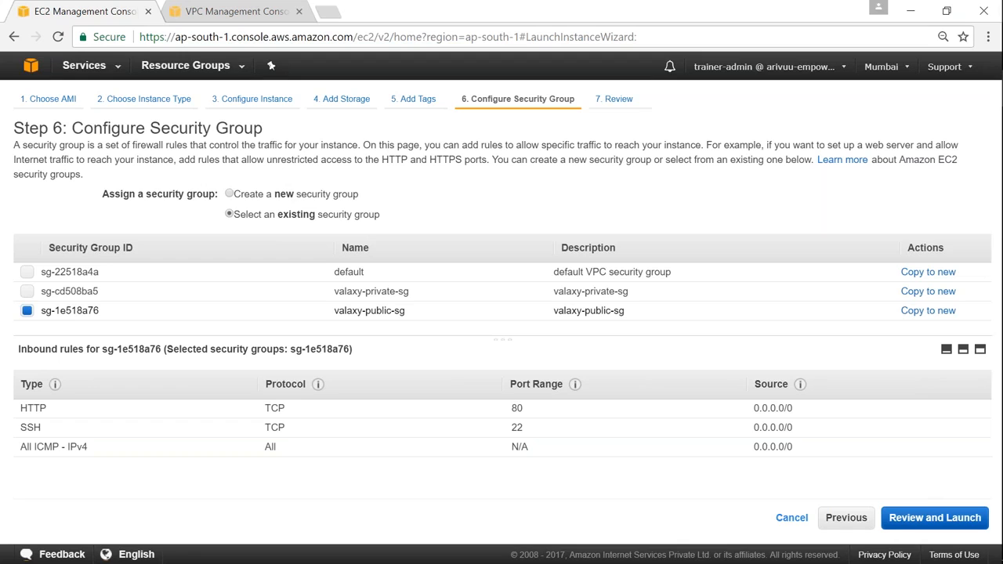
- Review and launch the instance with the existing key pair mumbai-trainer-admin-key, acknowledging access to it, and open the instance list
left_click(934, 517)
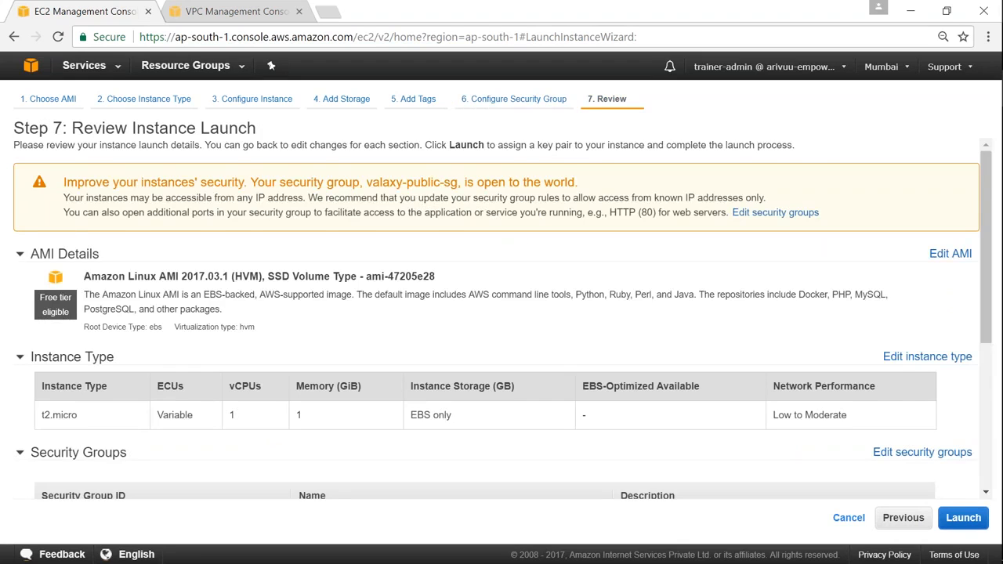
scroll(502, 314, "down", 5)
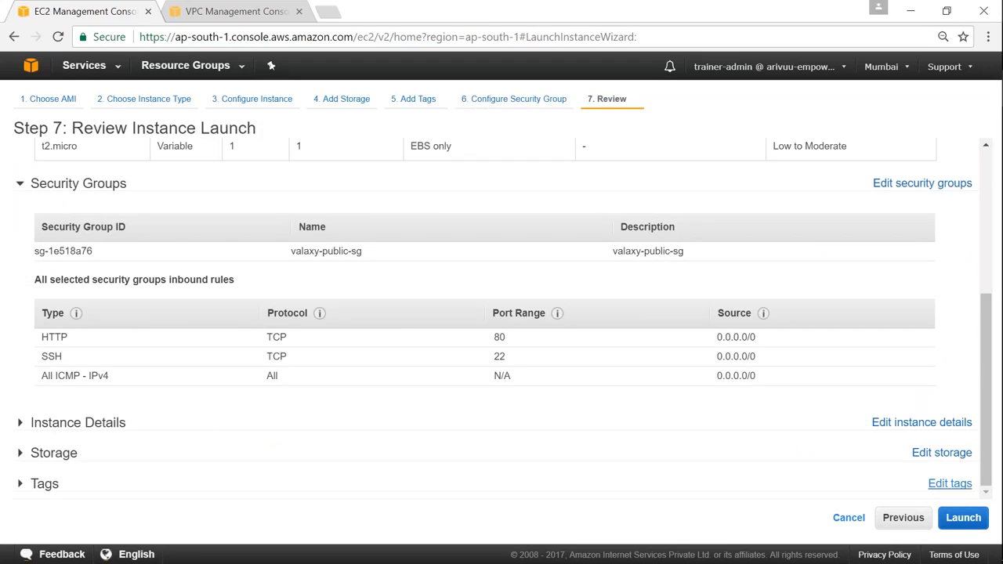
left_click(963, 521)
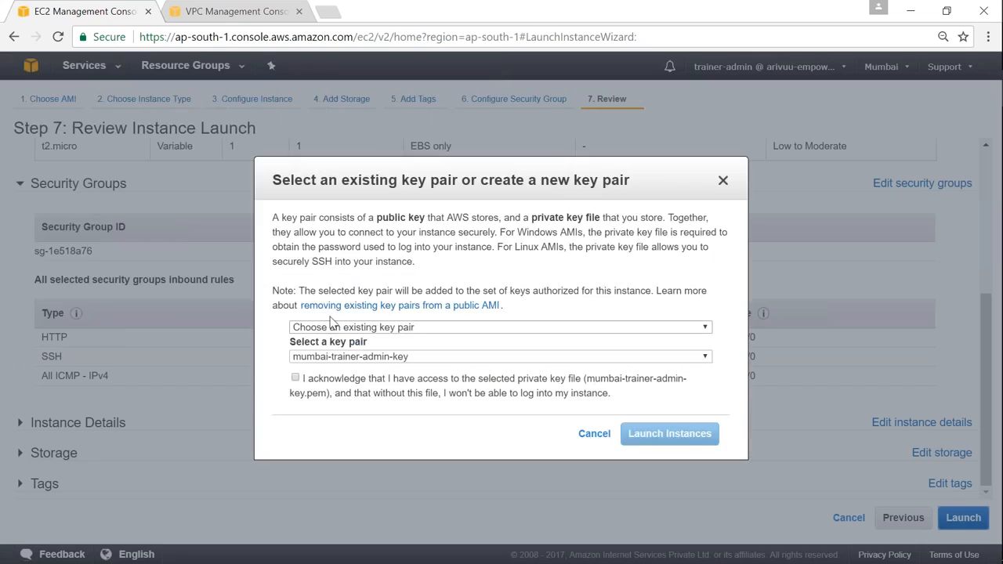
left_click(296, 378)
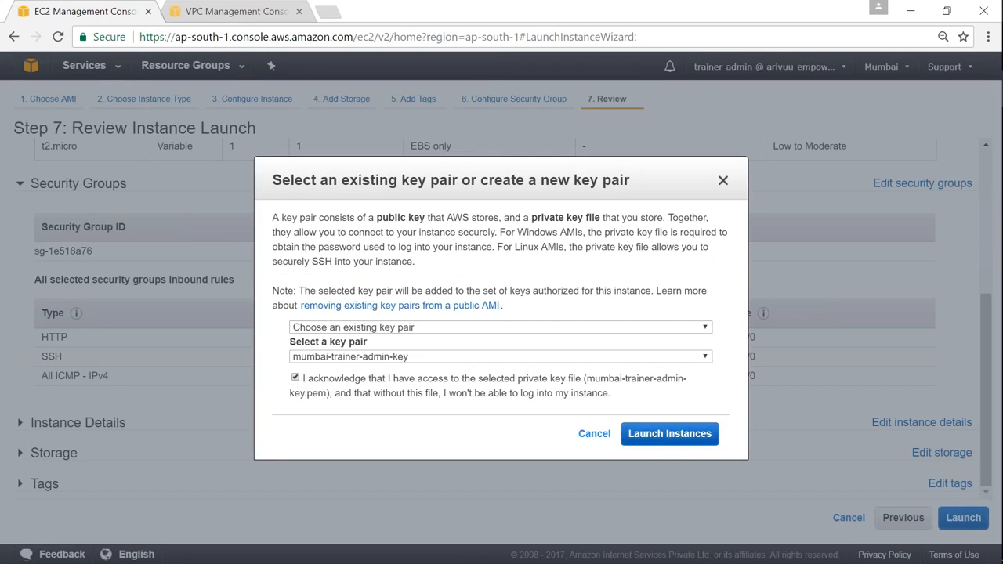
left_click(659, 442)
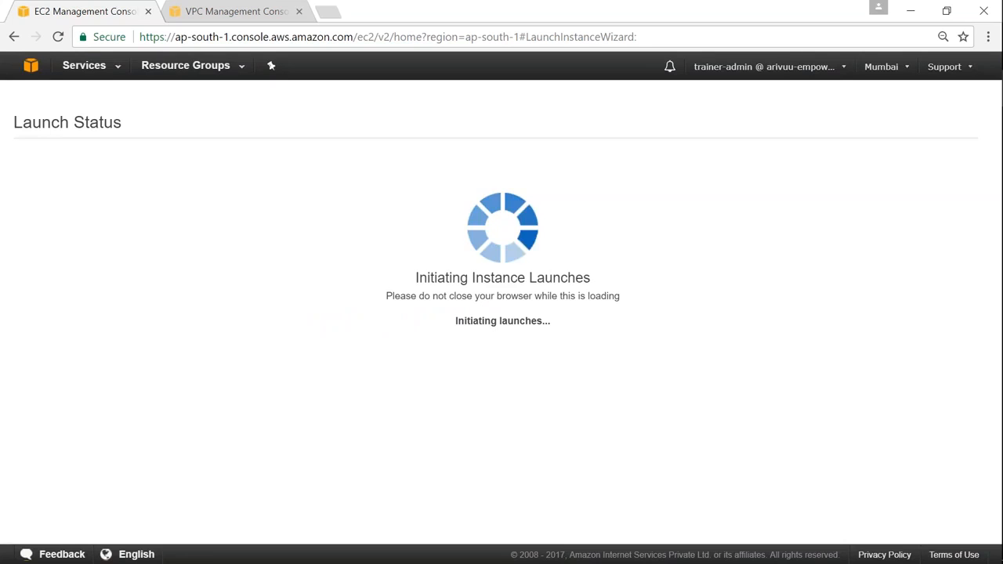
scroll(658, 436, "down", 2)
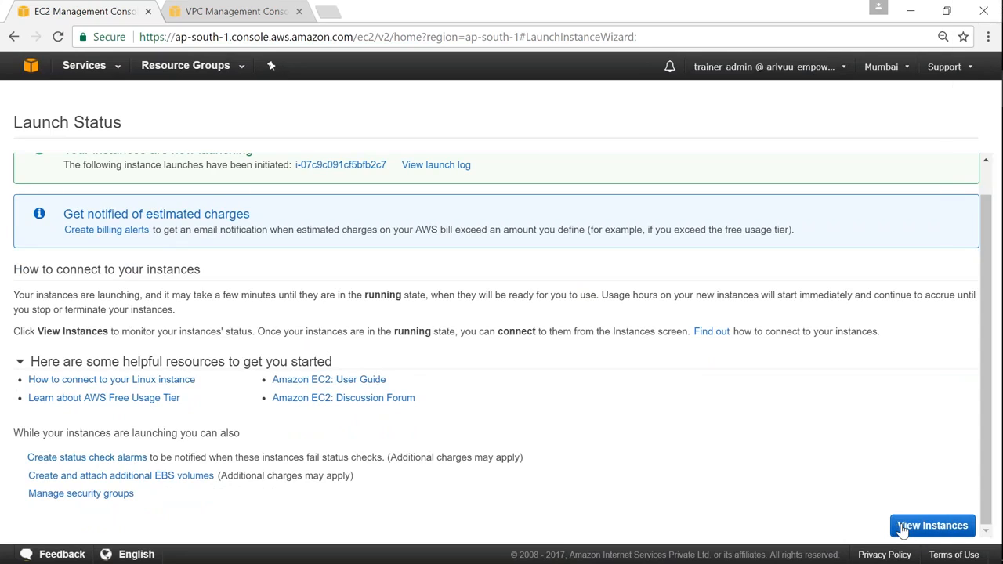
left_click(903, 531)
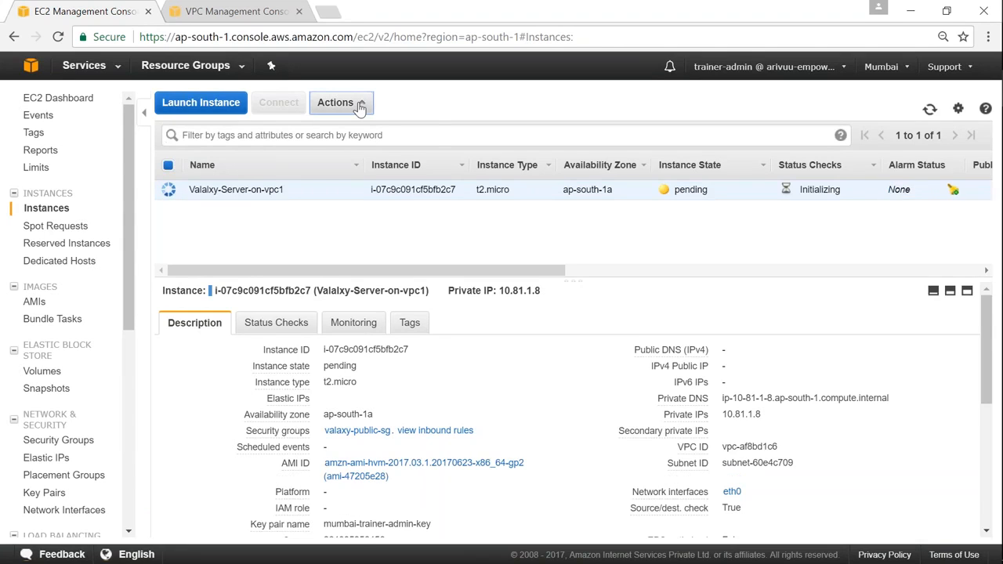
- Start launching another instance modelled on Valalxy-Server-on-vpc1 and open its instance details for editing
left_click(360, 105)
left_click(375, 160)
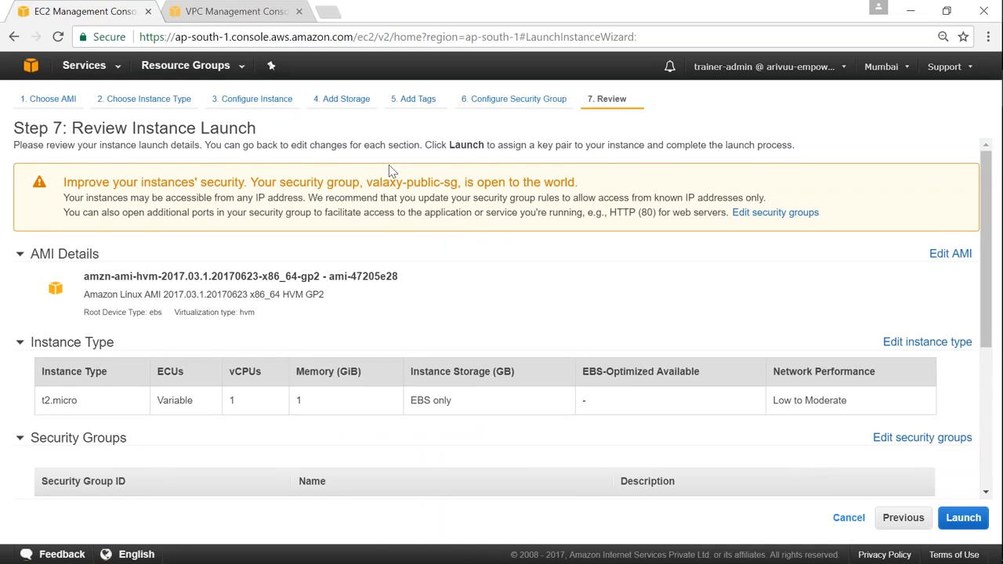
scroll(894, 446, "down", 3)
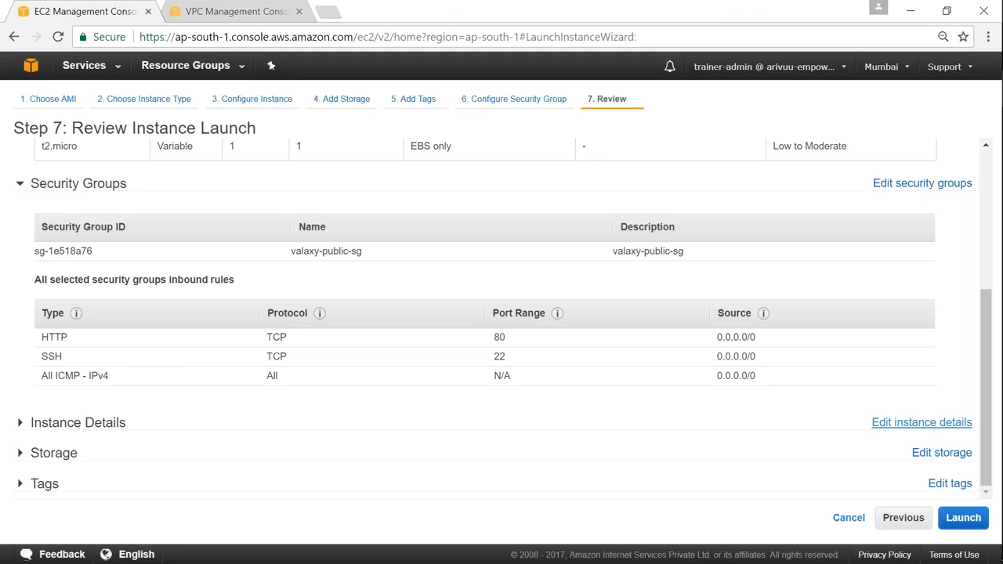
left_click(909, 423)
- Place the instance in valaxy-peering-vpc on subnet valaxy-peering-vpc-1a, enable auto-assigned public IP and confirm the network change
left_click(396, 280)
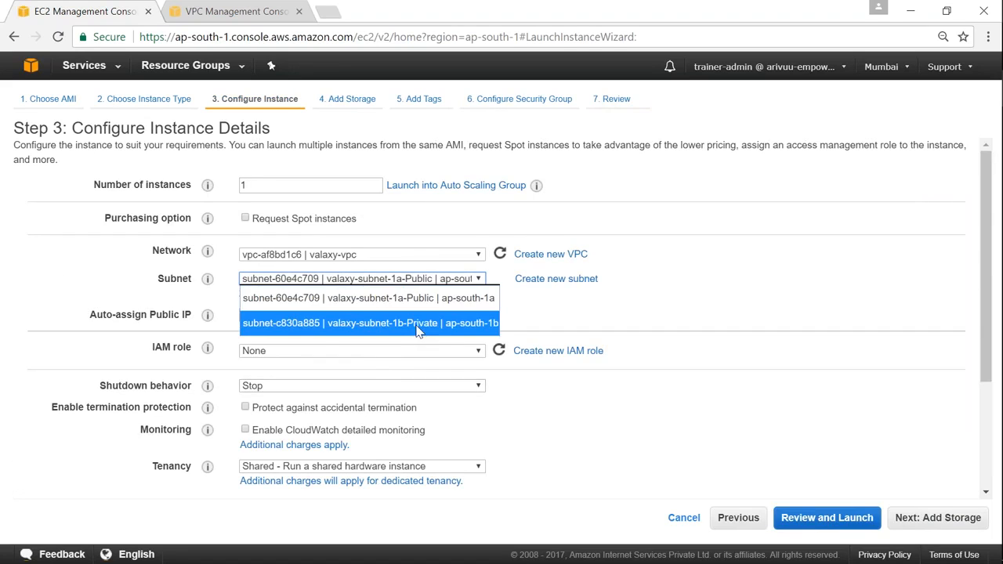
left_click(383, 256)
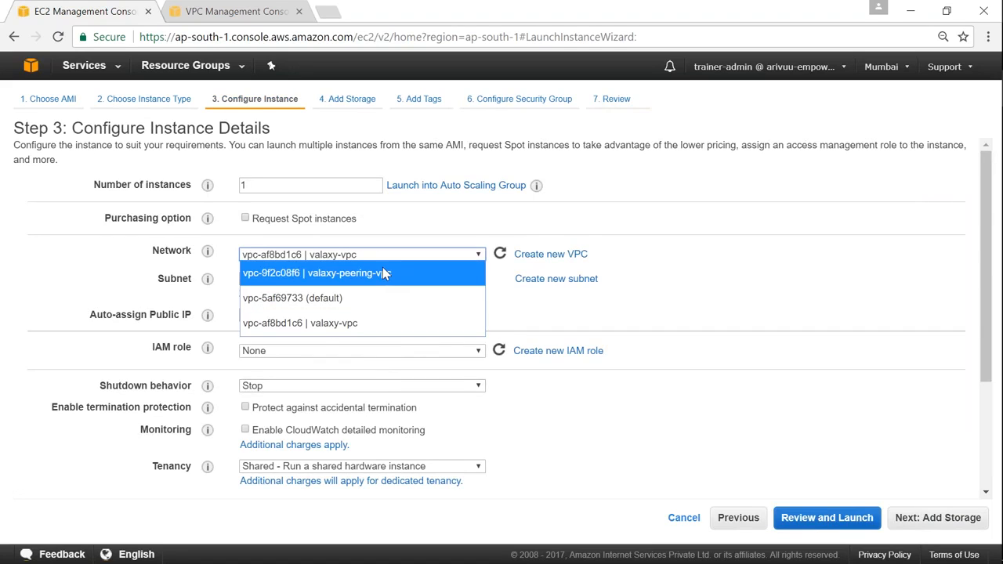
left_click(287, 274)
left_click(317, 321)
left_click(290, 357)
left_click(741, 339)
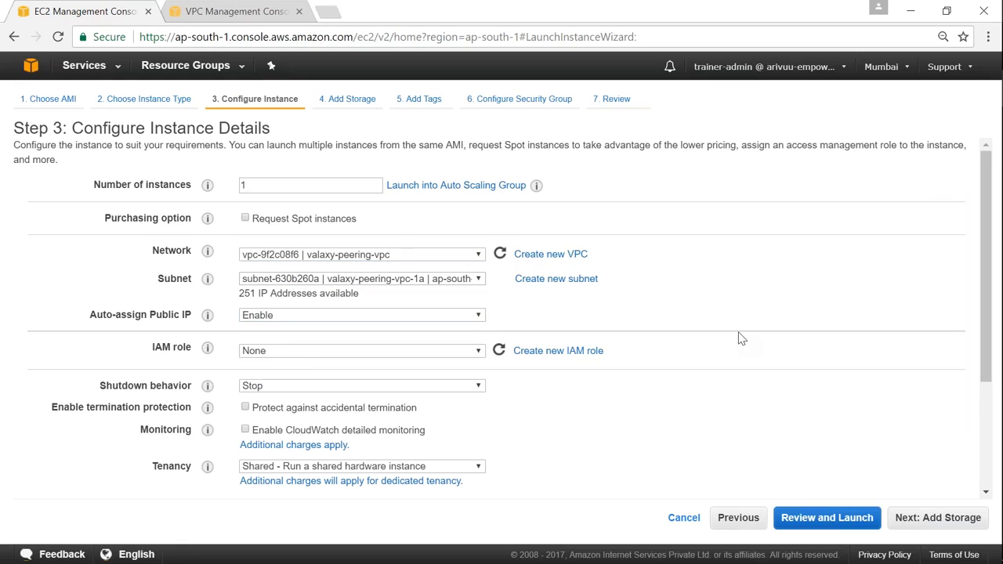
scroll(742, 338, "down", 2)
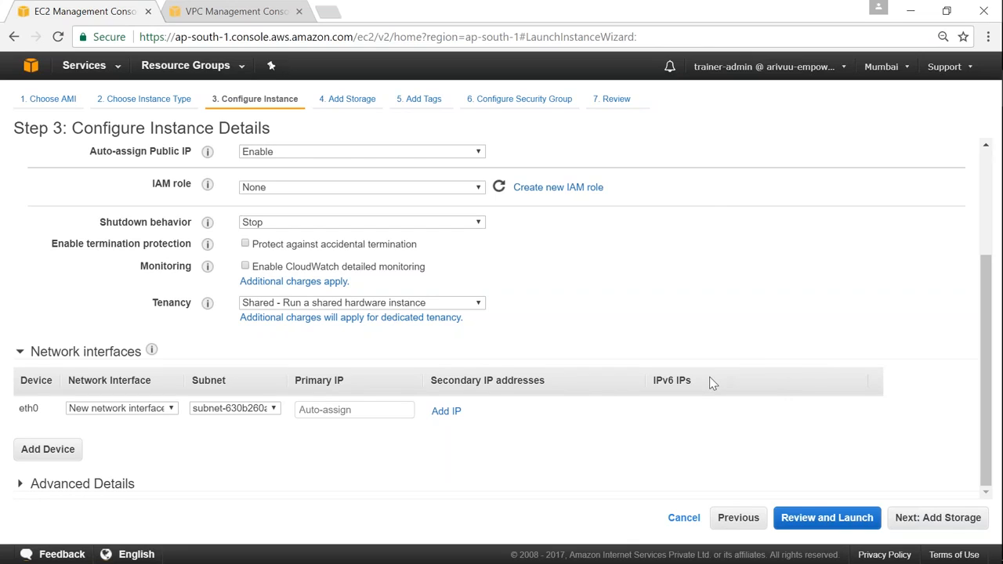
left_click(954, 520)
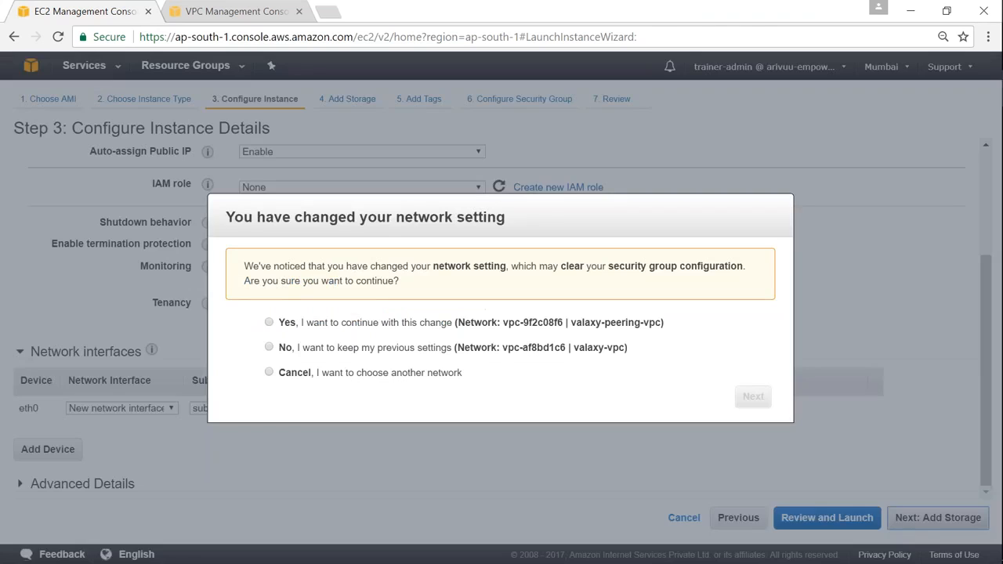
left_click(270, 322)
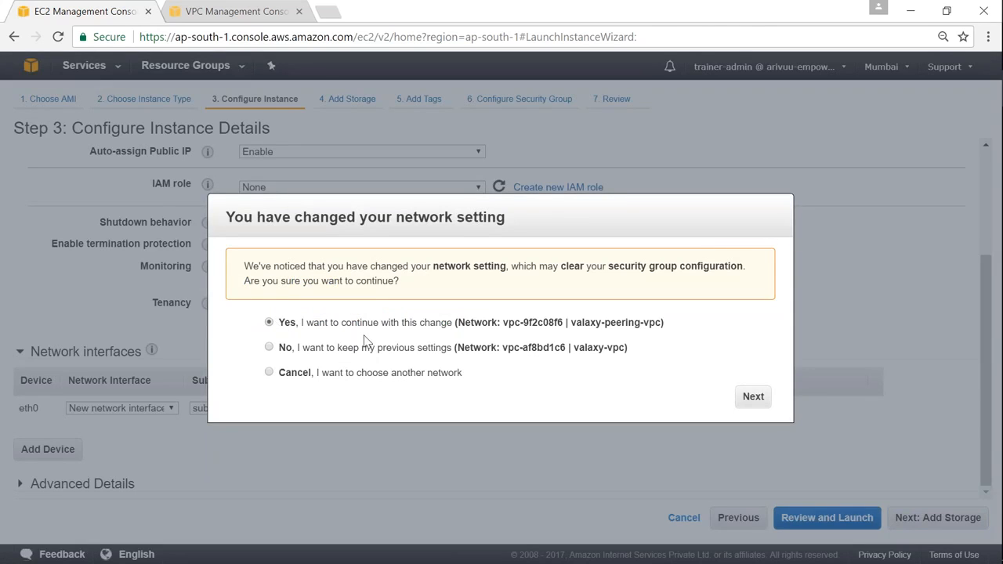
left_click(749, 399)
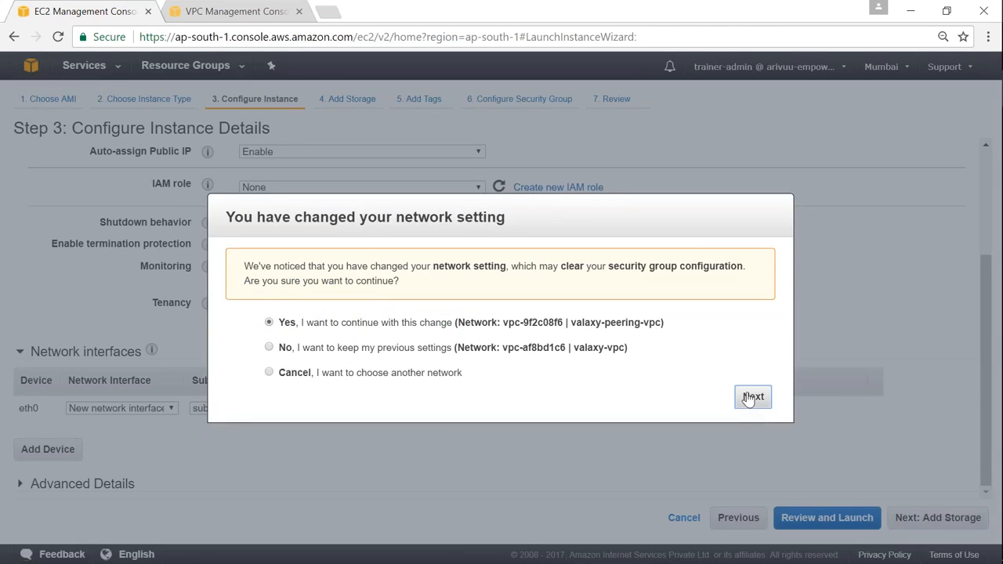
- Keep the storage settings, change the Name tag's value to Valalxy-Server-on-peering-vpc2 and continue to the security group configuration
left_click(945, 518)
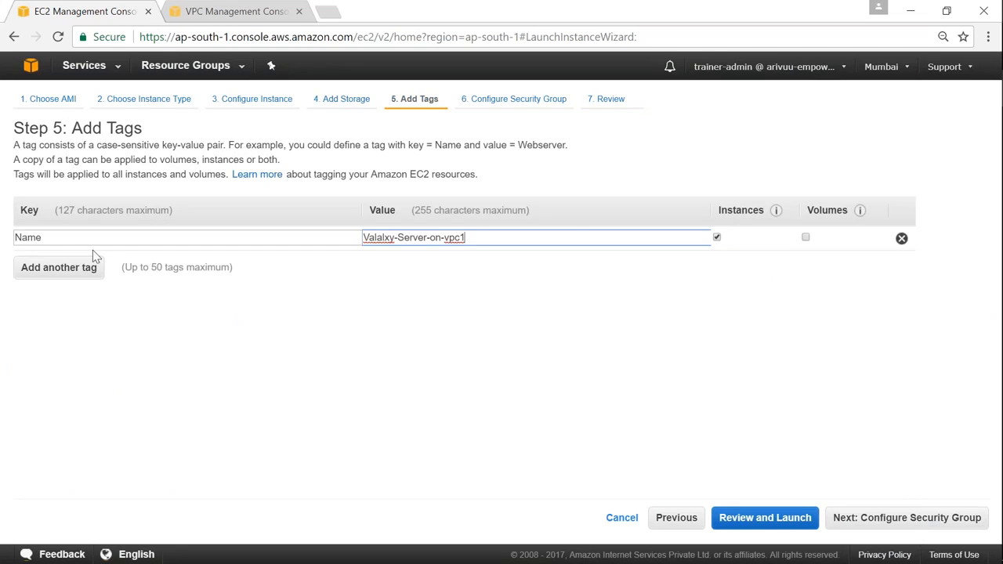
left_click(445, 238)
type("peering")
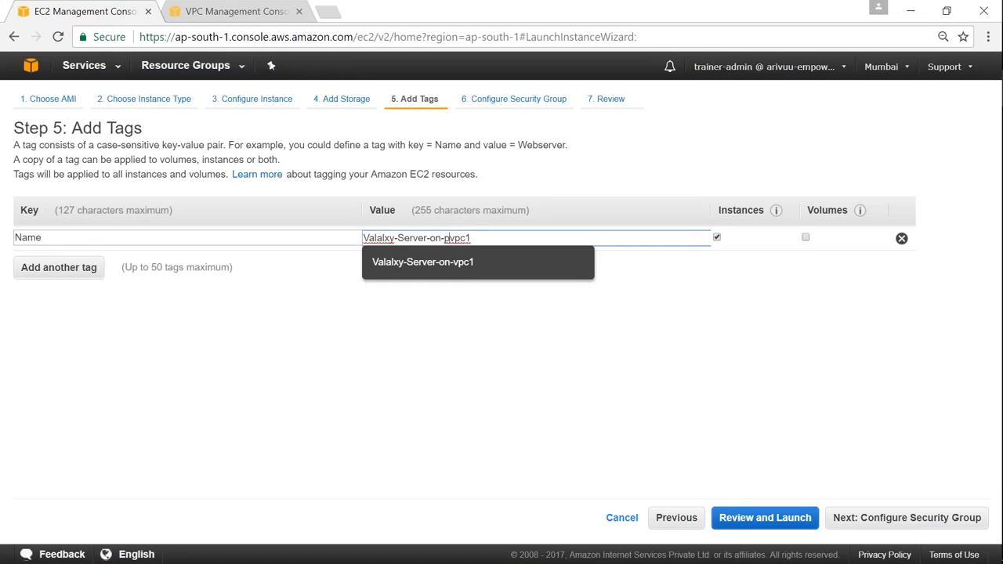
type("-vpc")
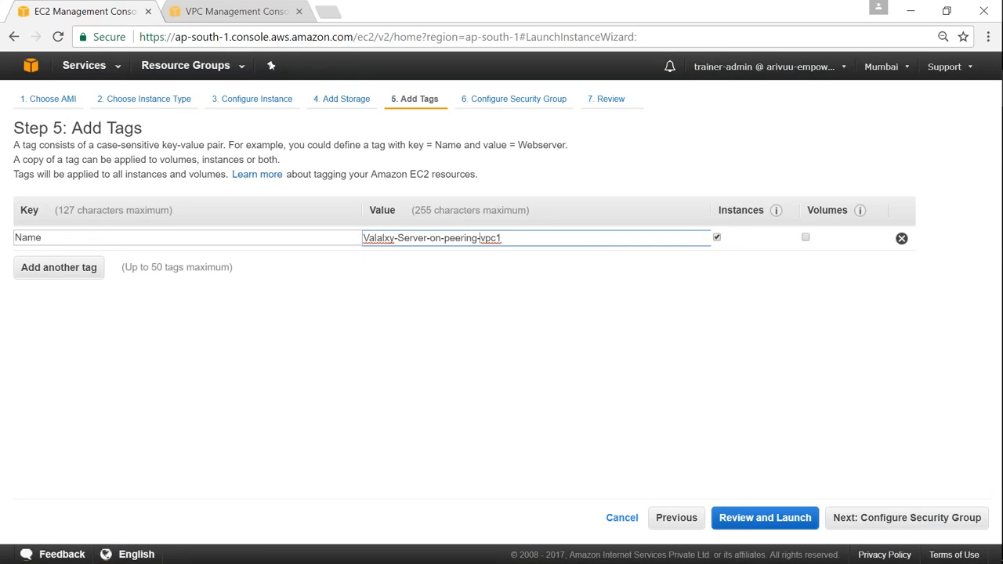
type("2")
left_click(884, 523)
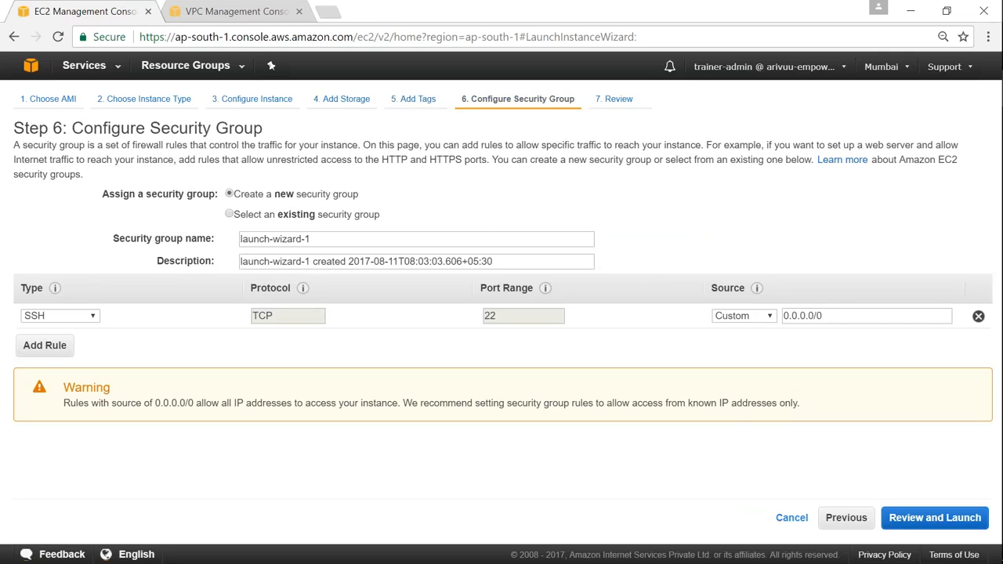
- Check which existing security groups and inbound rules are offered, then return to the option of creating a new security group
left_click(230, 215)
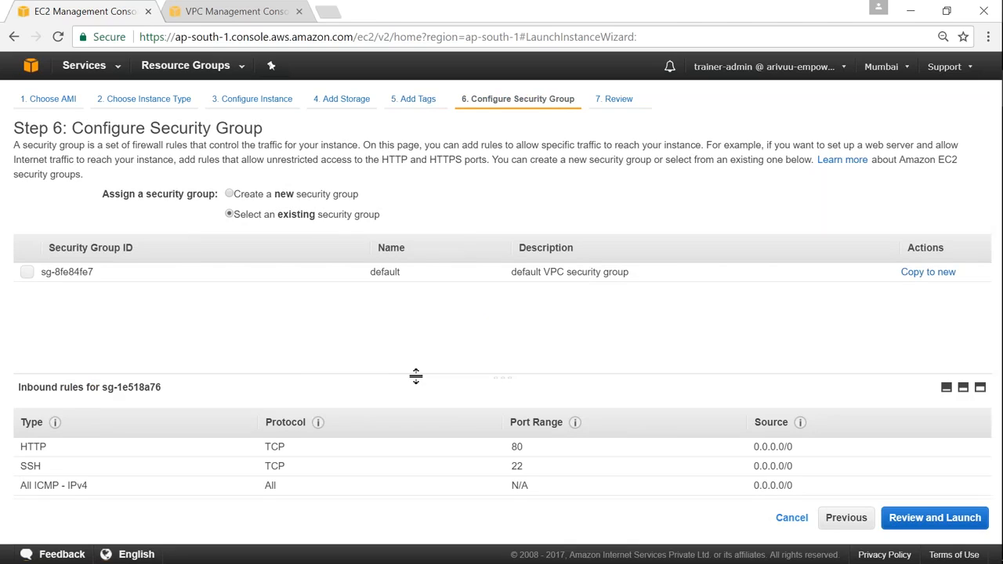
left_click_drag(414, 379, 429, 317)
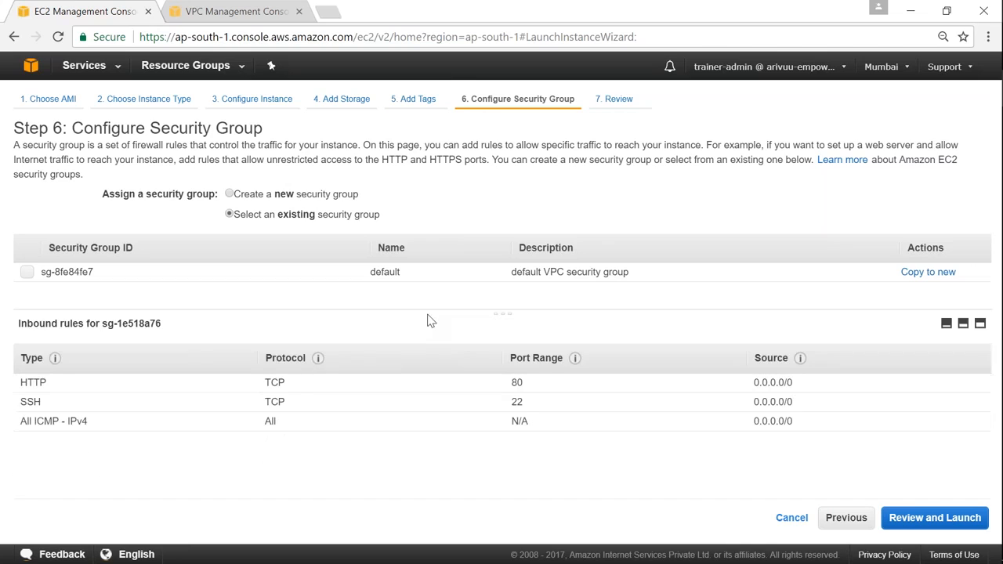
left_click(836, 526)
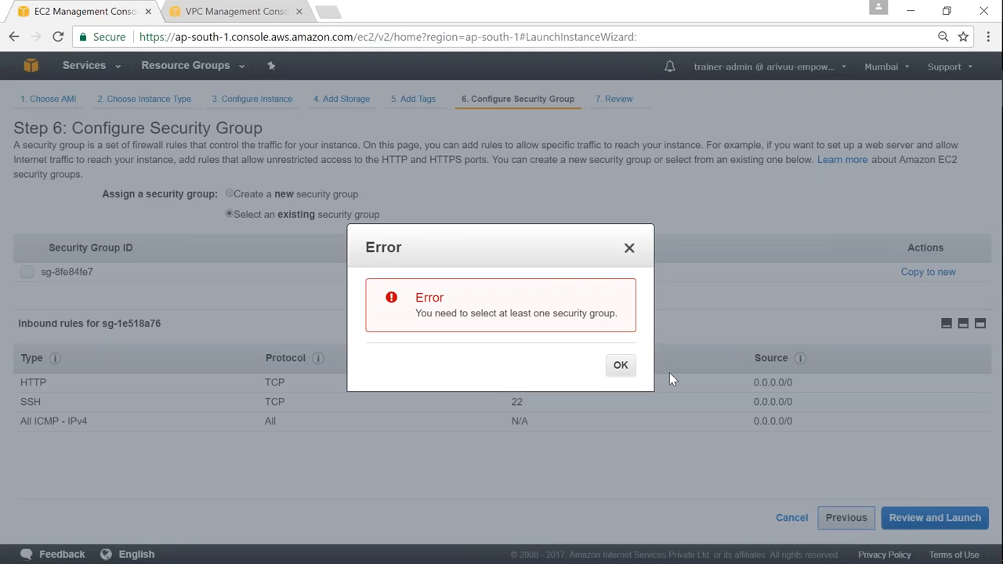
left_click(620, 366)
left_click(230, 194)
- Go back to the instance details to check the chosen network and subnet
left_click(847, 518)
left_click(675, 520)
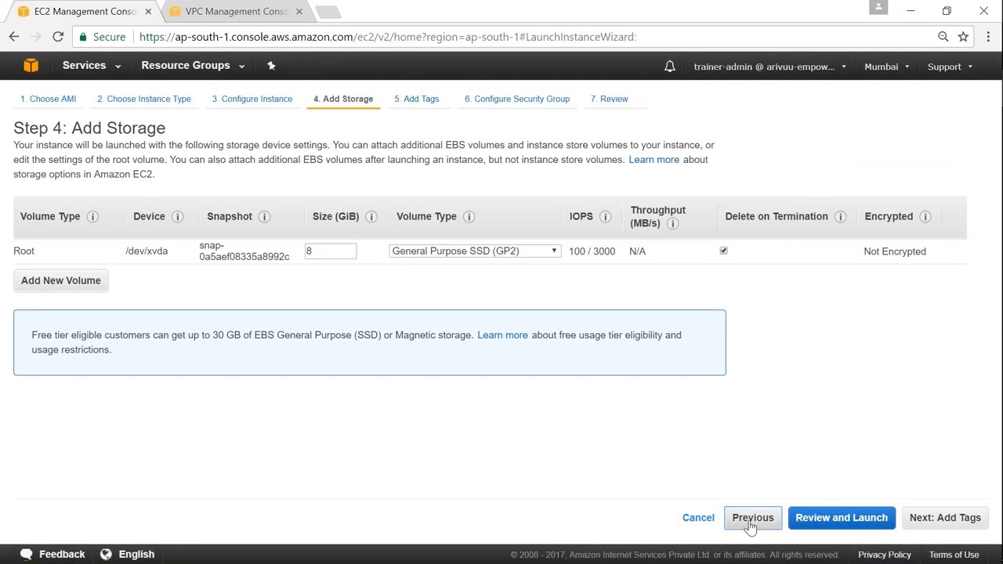
left_click(753, 519)
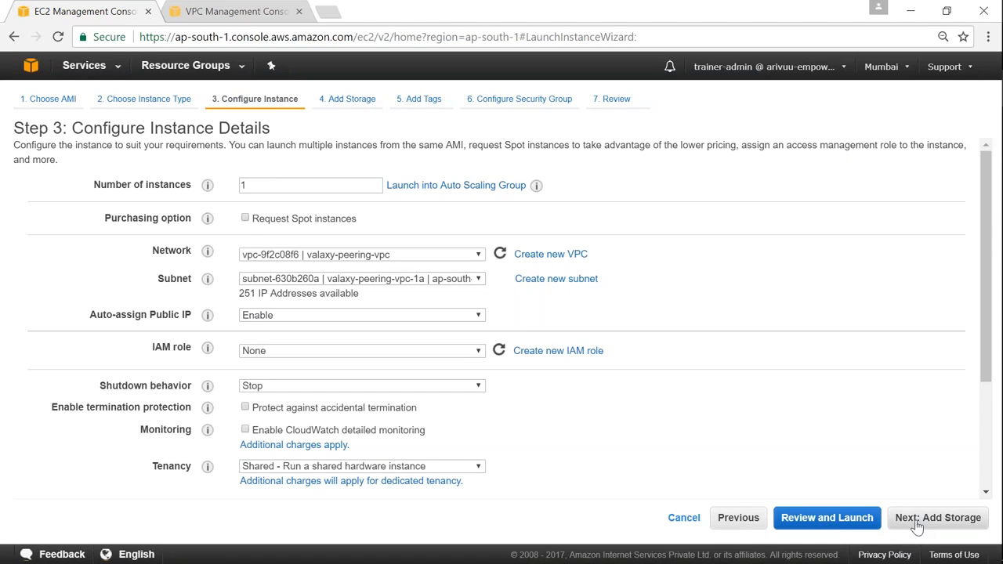
- Check the network choices, keep valaxy-peering-vpc, and continue with unchanged storage and tags to the security group configuration
left_click(447, 255)
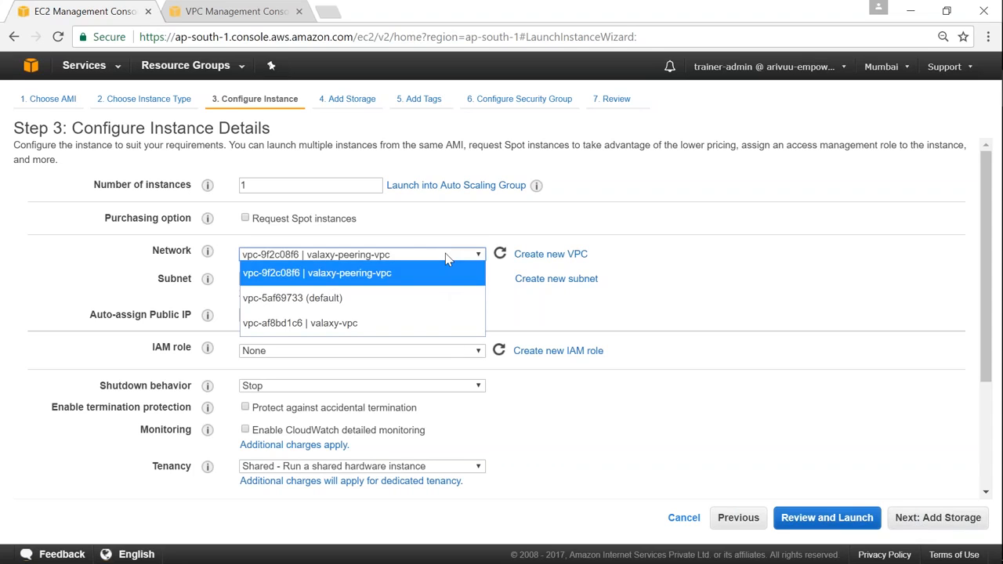
left_click(445, 255)
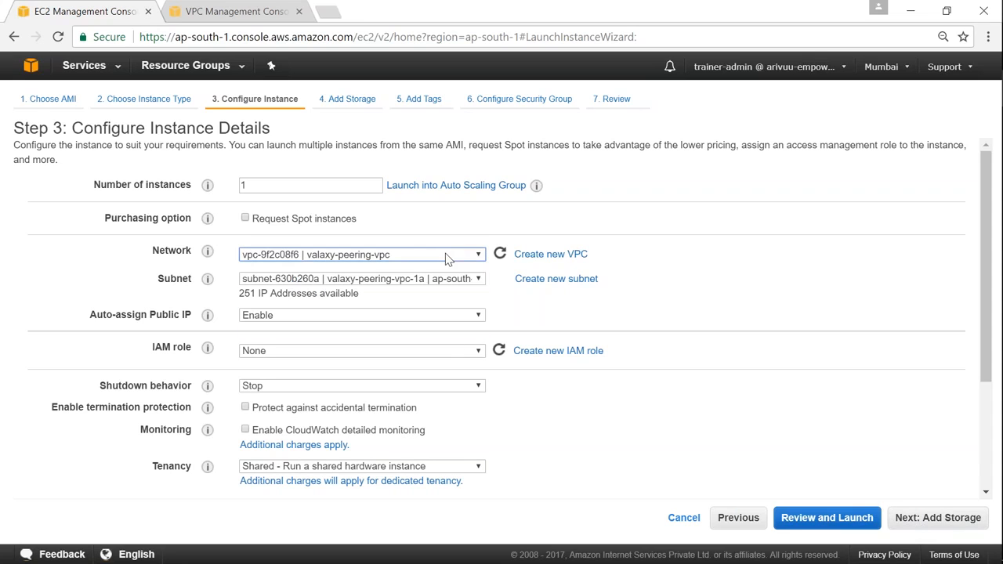
left_click(939, 518)
left_click(941, 519)
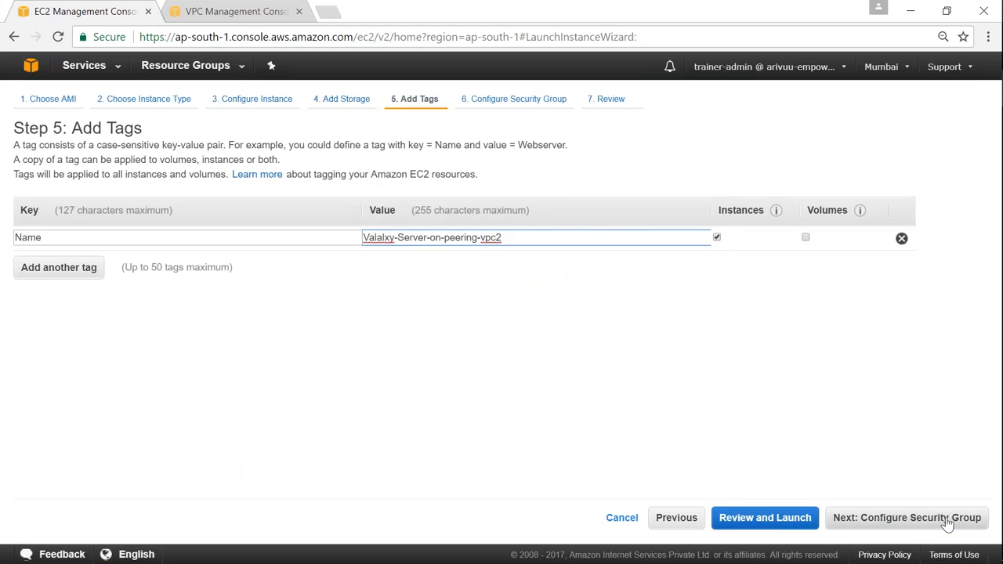
left_click(885, 520)
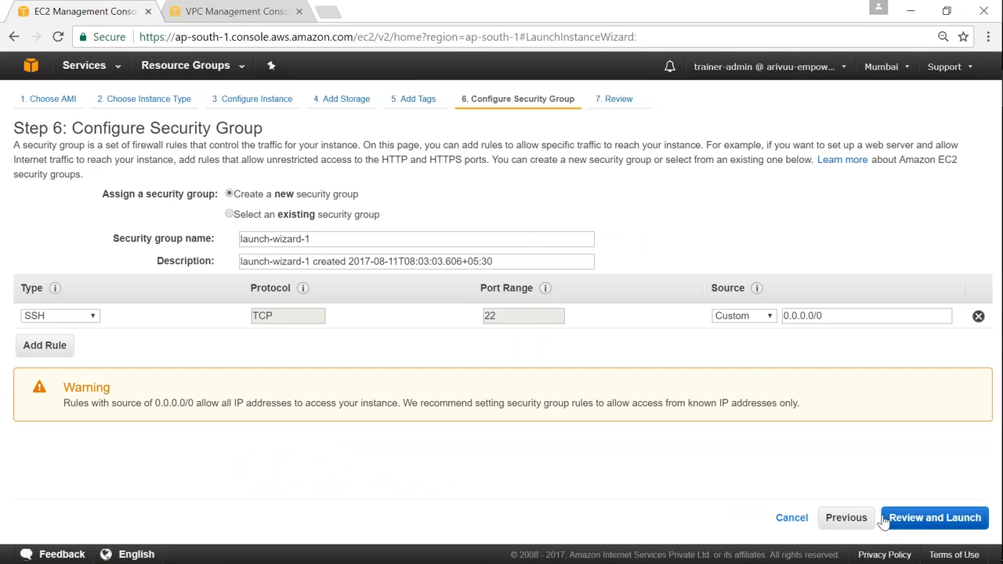
- Assign the existing default VPC security group to the instance and examine its inbound rule's protocol and port range
left_click(230, 216)
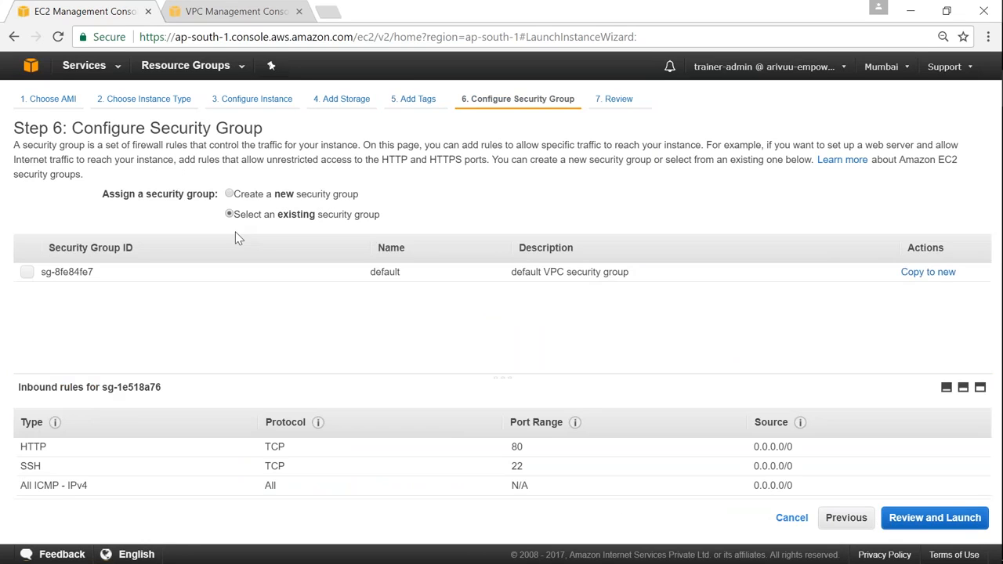
left_click(26, 272)
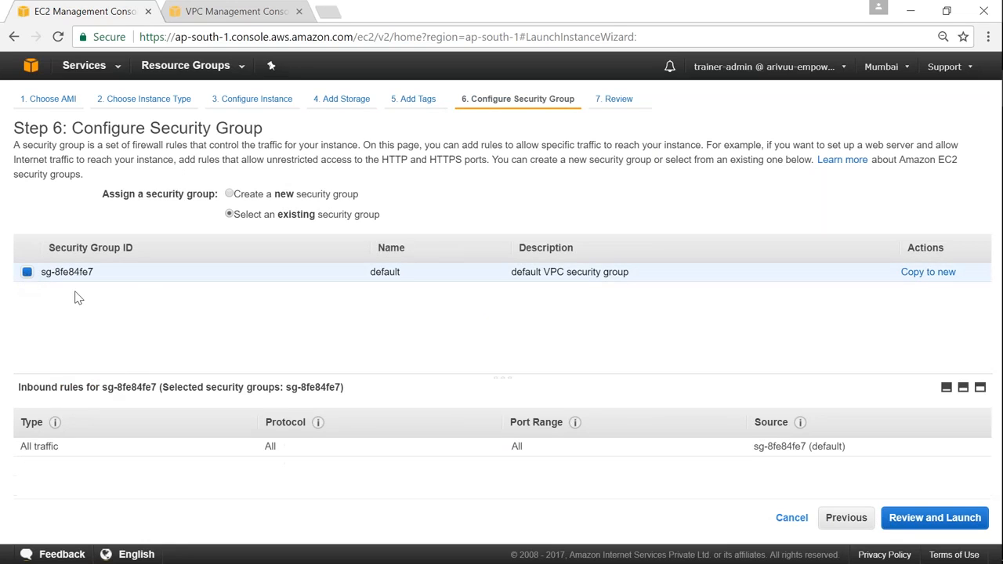
left_click_drag(210, 374, 241, 313)
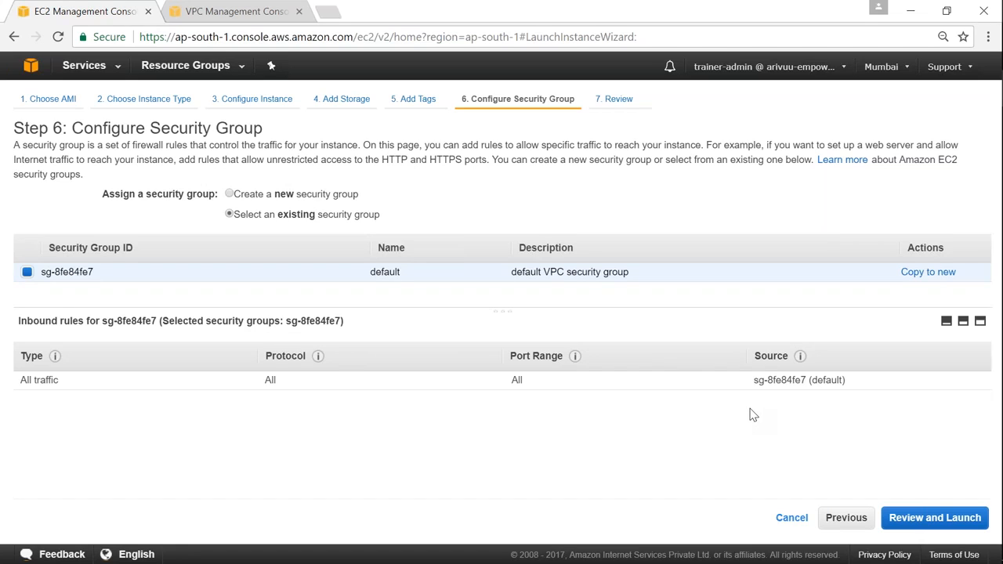
double_click(269, 382)
left_click(515, 385)
double_click(515, 384)
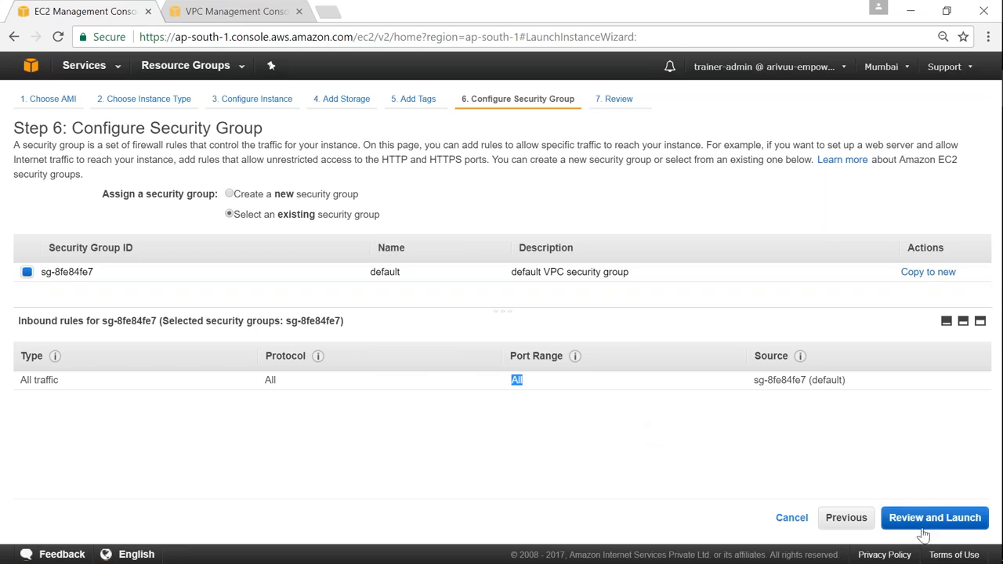
- Review and launch the instance with the existing mumbai-trainer-admin-key key pair, acknowledging access to its private key file
left_click(928, 525)
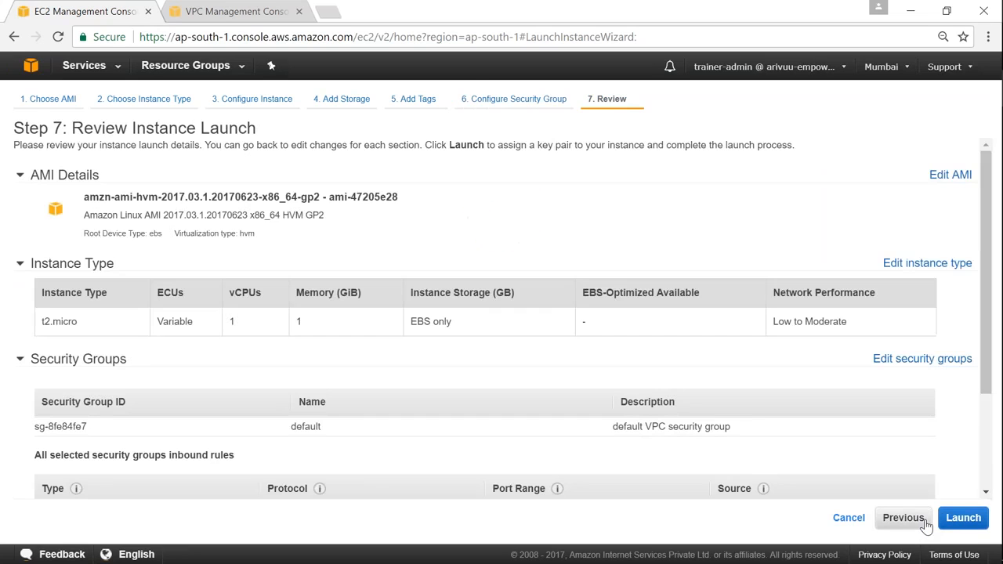
left_click(964, 519)
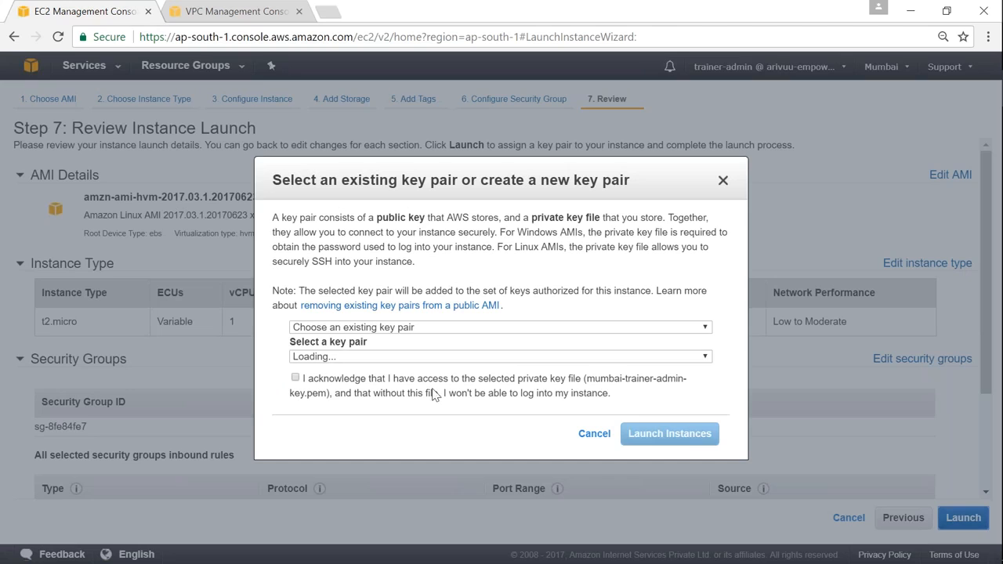
left_click(296, 379)
left_click(669, 434)
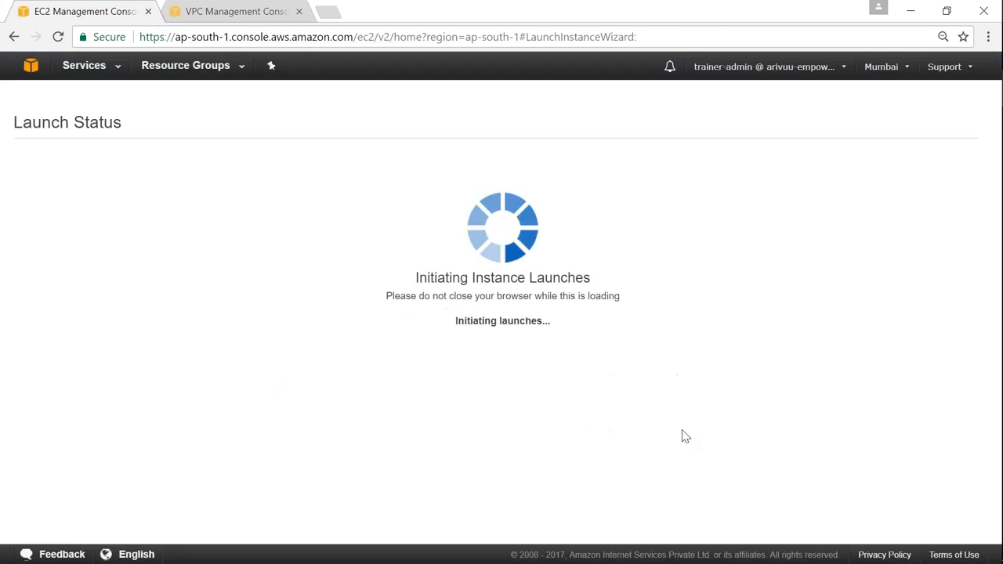
- Open the security groups in the VPC console and filter the list by "peering"
left_click(248, 19)
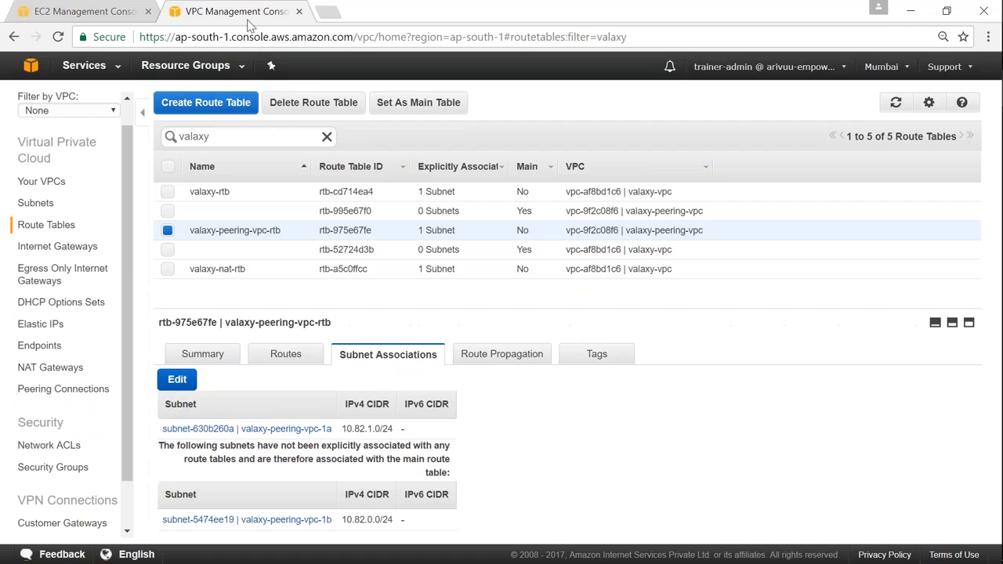
scroll(114, 396, "down", 2)
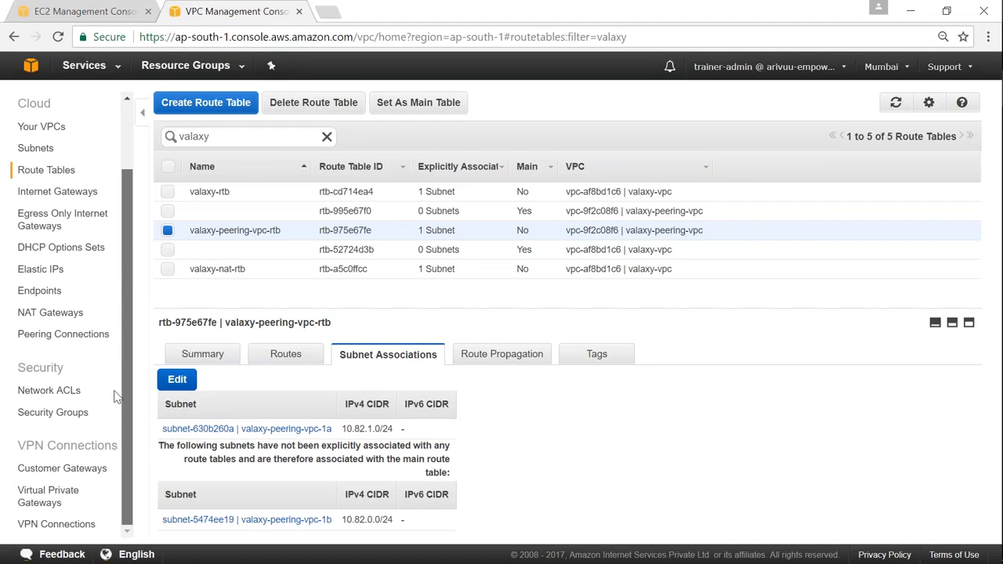
left_click(66, 415)
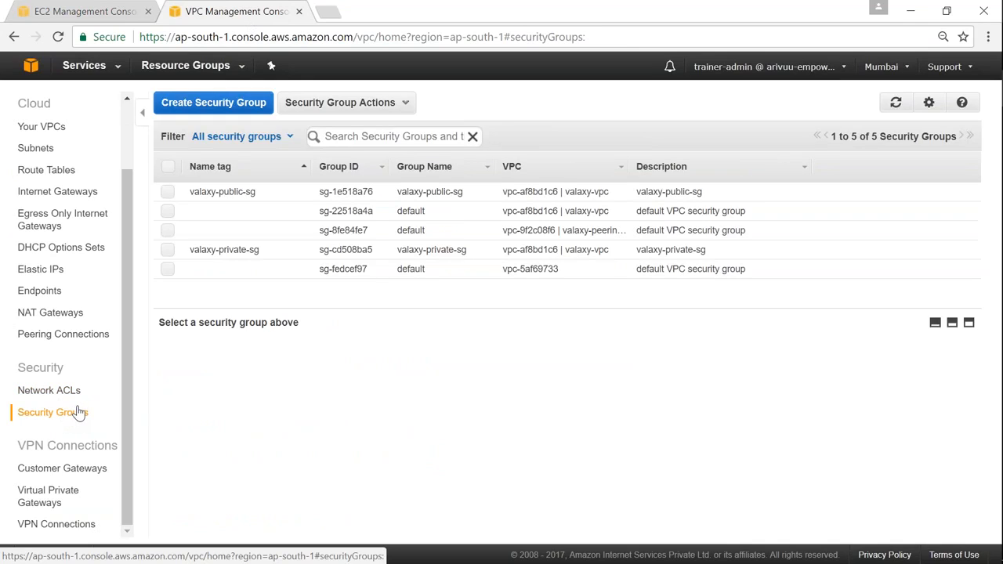
left_click(390, 137)
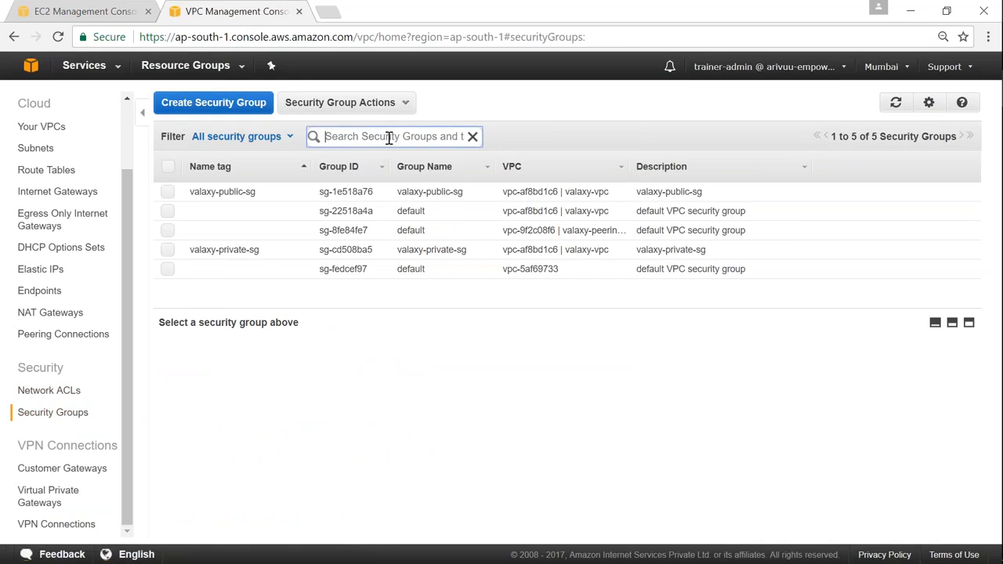
type("valax")
key("BackSpace")
key("BackSpace")
key("BackSpace")
key("BackSpace")
key("BackSpace")
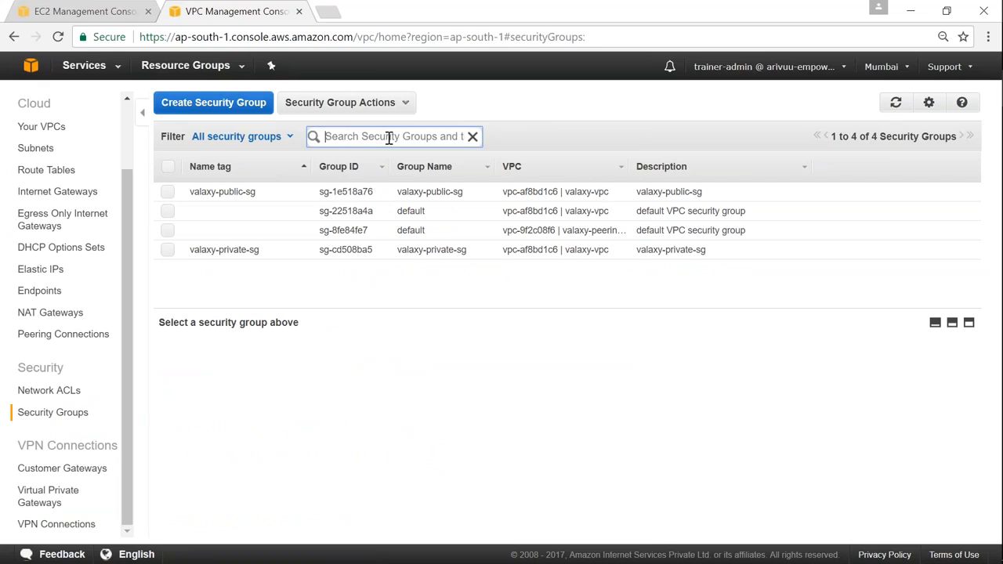
type("peering")
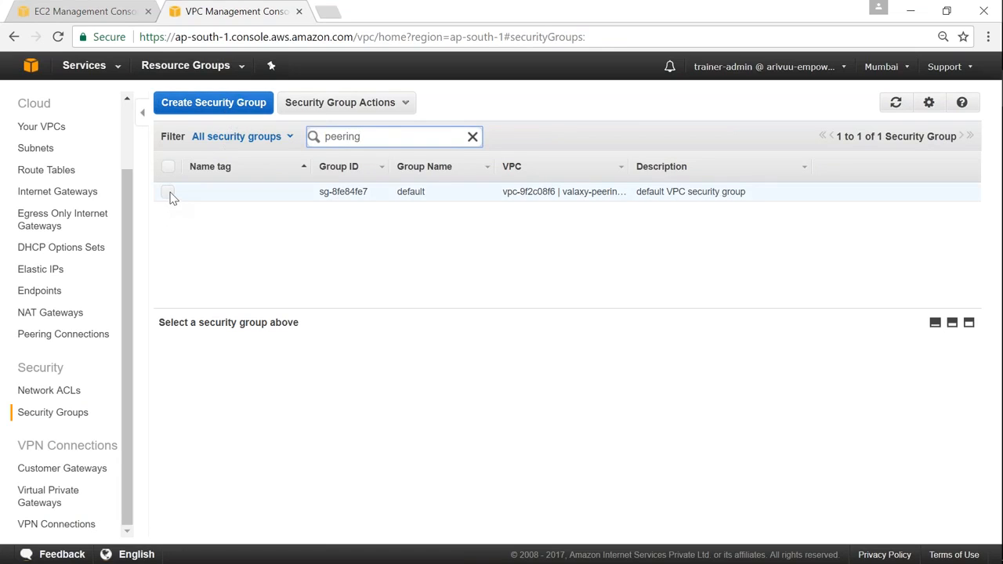
- Create a security group in valaxy-peering-vpc with valaxy-peering-vpc-public-sg as its name tag, group name and description
left_click(214, 103)
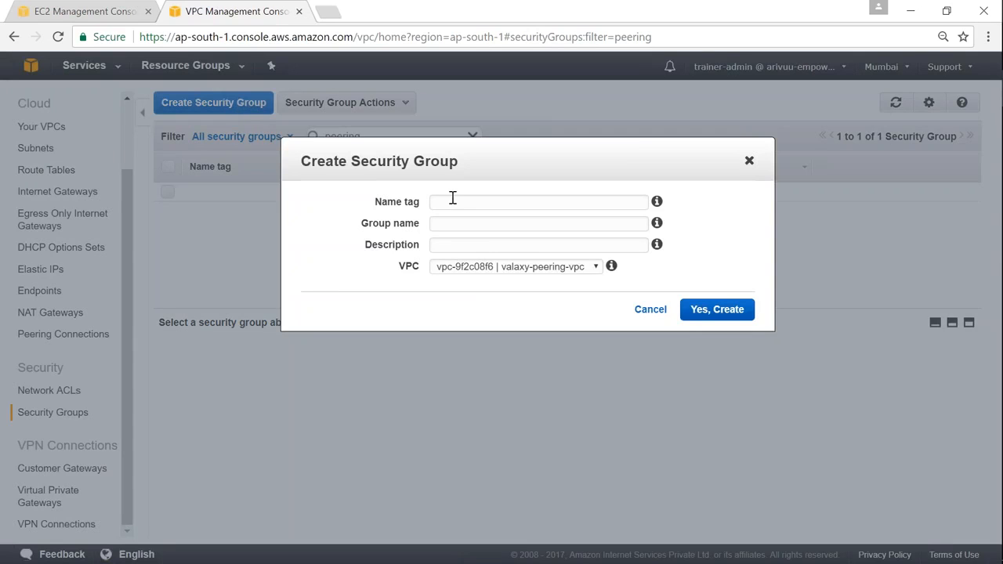
left_click(452, 200)
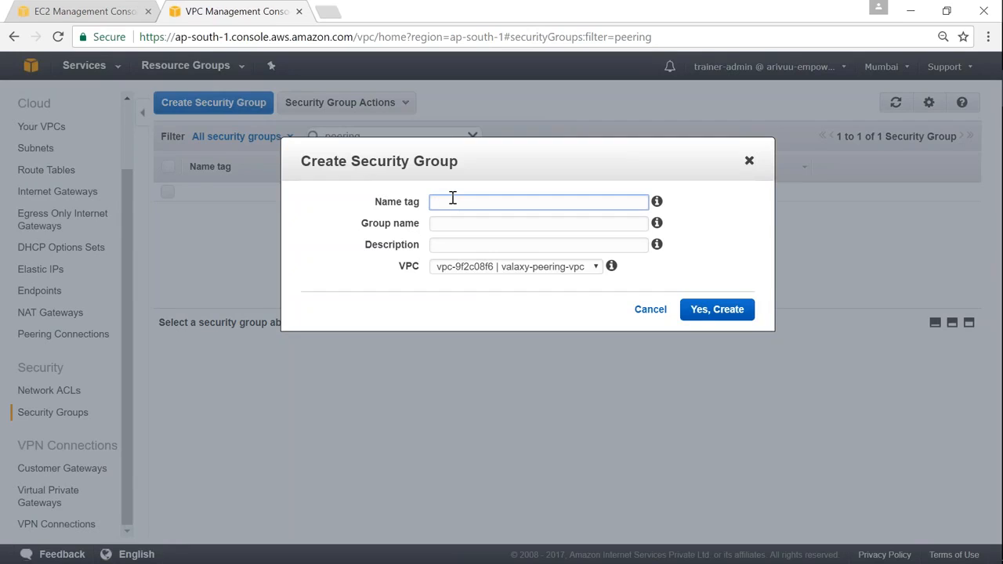
type("valaxy-p")
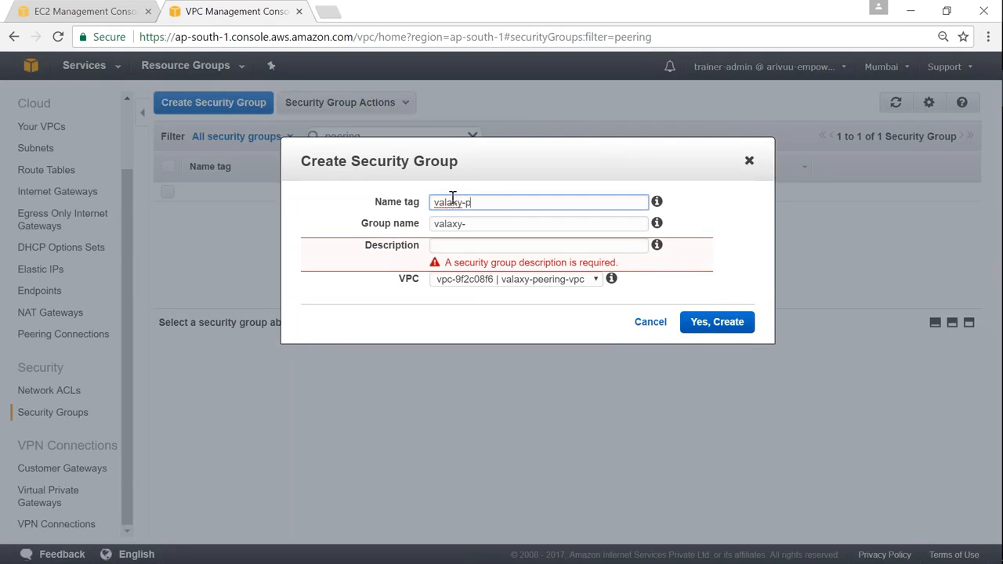
type("eering-vpc-public-sg")
key("ctrl+a")
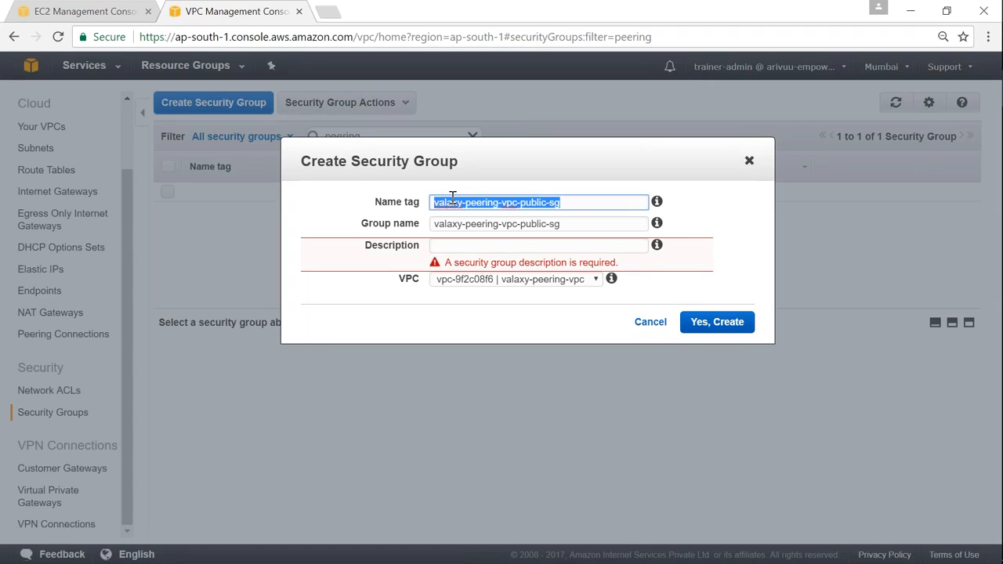
key("ctrl+c")
left_click(470, 245)
key("ctrl+v")
left_click(501, 279)
left_click(513, 287)
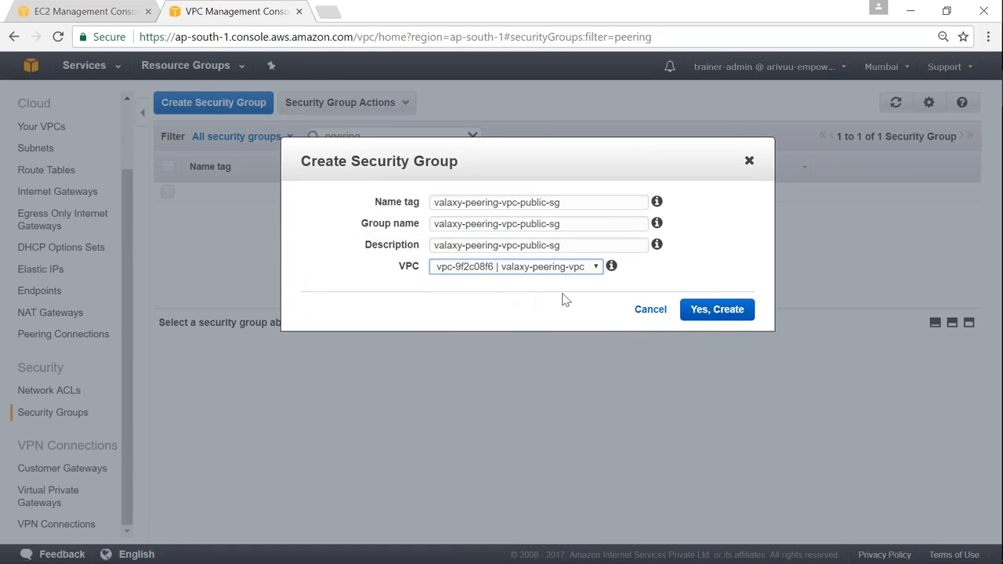
left_click(717, 310)
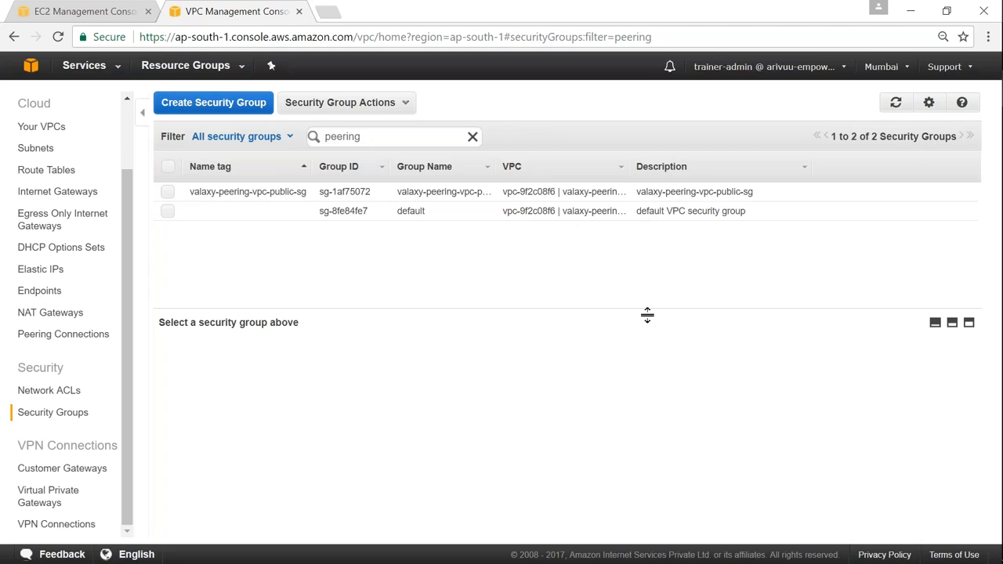
- Add an inbound SSH (22) rule with source 0.0.0.0/0 to valaxy-peering-vpc-public-sg and save it
left_click(167, 191)
left_click(262, 357)
left_click(177, 380)
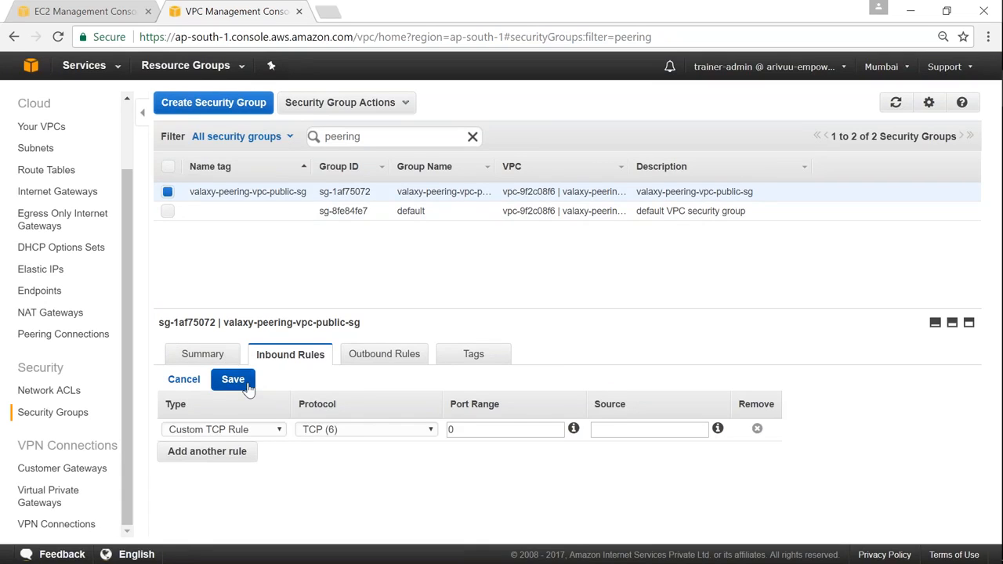
left_click(259, 433)
key("s")
key("Return")
left_click(514, 430)
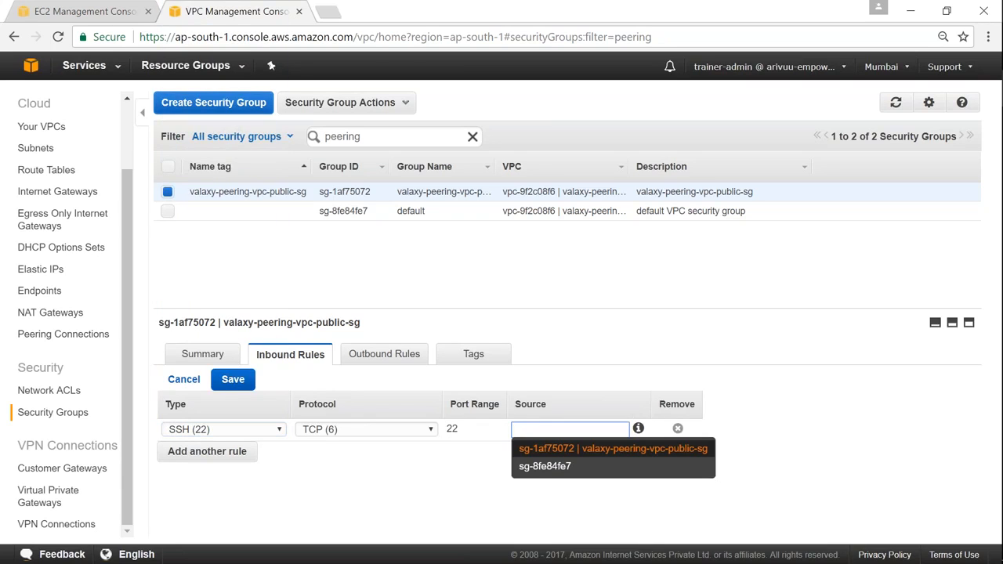
left_click(470, 481)
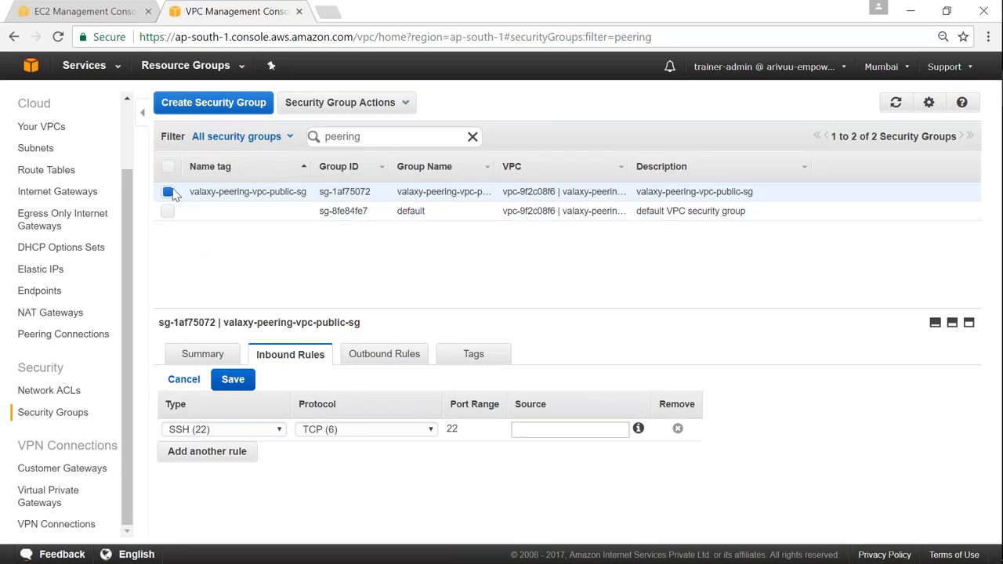
left_click(584, 436)
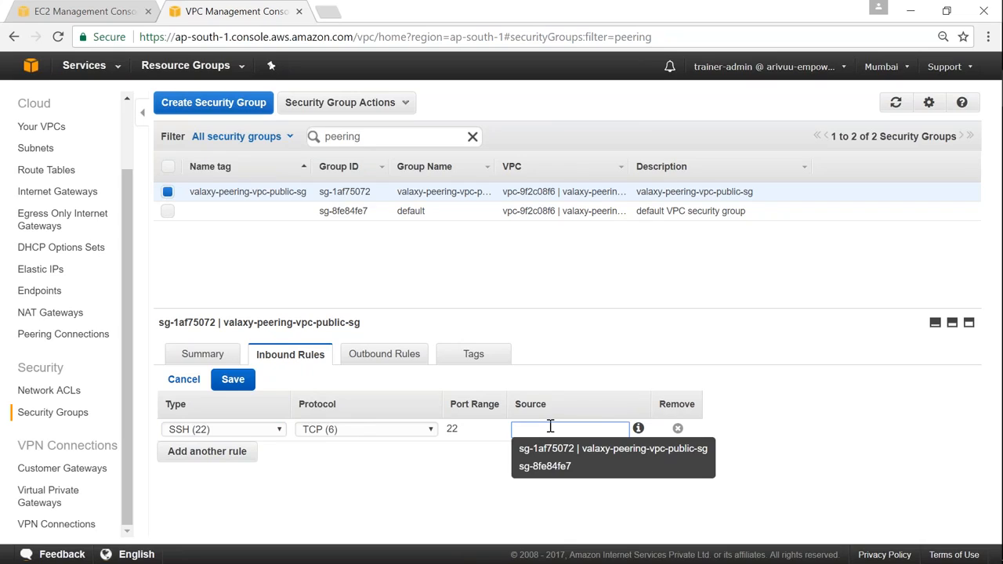
type("0.0.0.0/0")
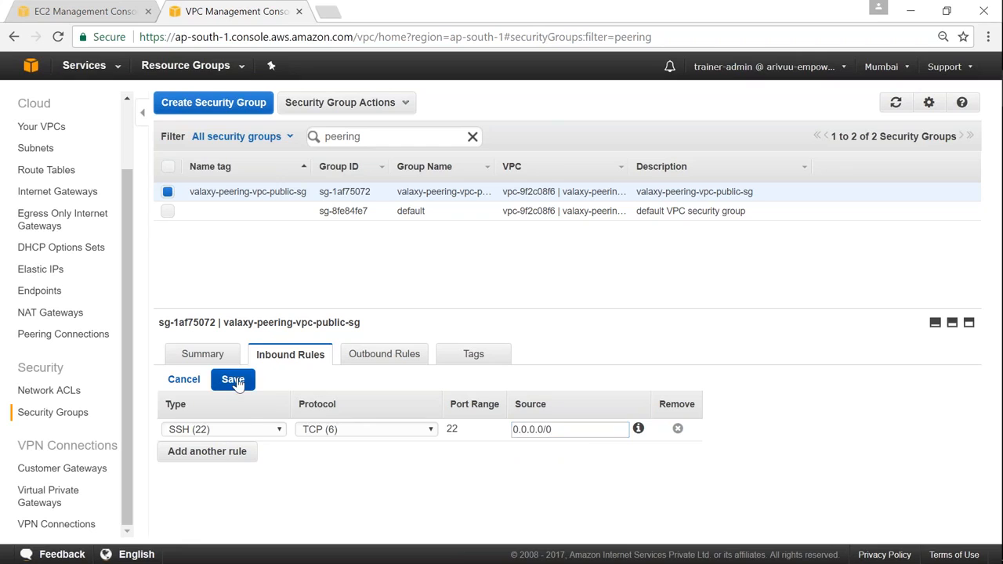
left_click(233, 380)
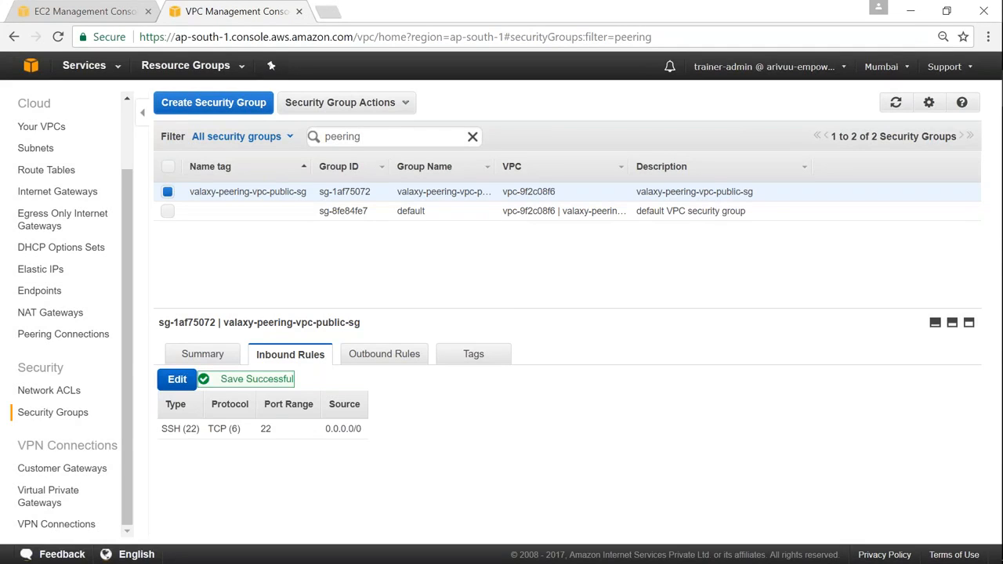
- List all EC2 instances, examine the details of the servers on both VPCs, and return to the VPC console
left_click(107, 22)
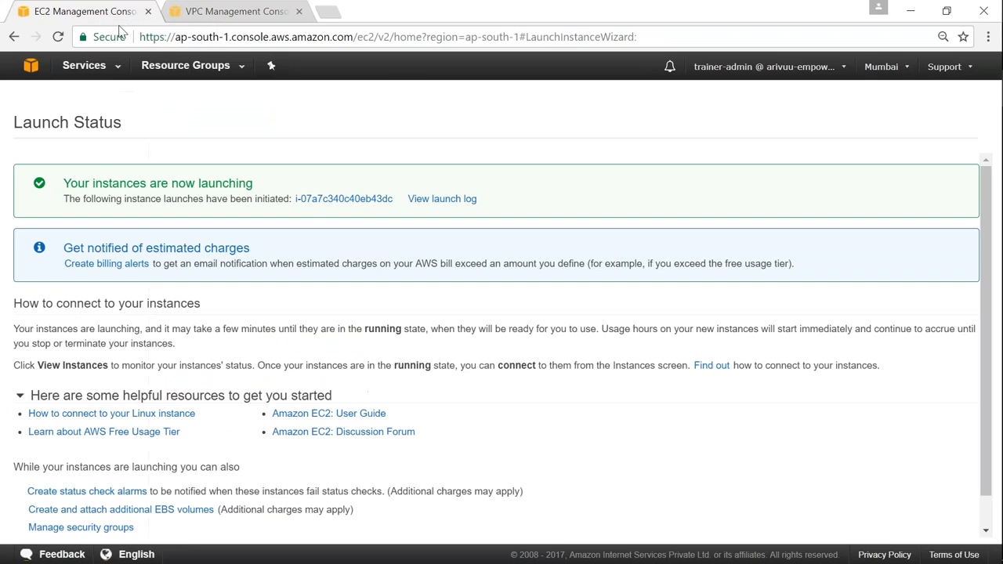
left_click(372, 197)
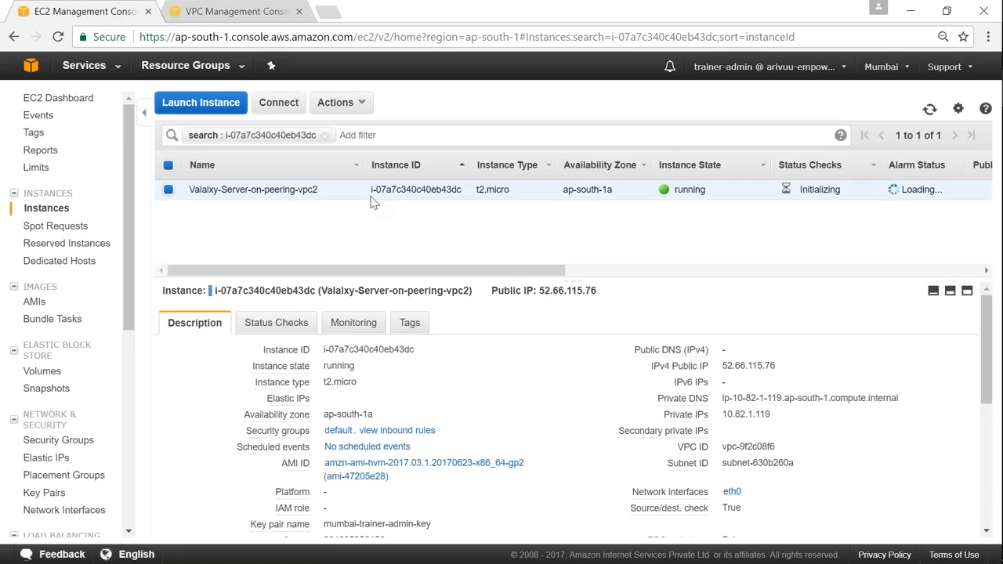
left_click(325, 135)
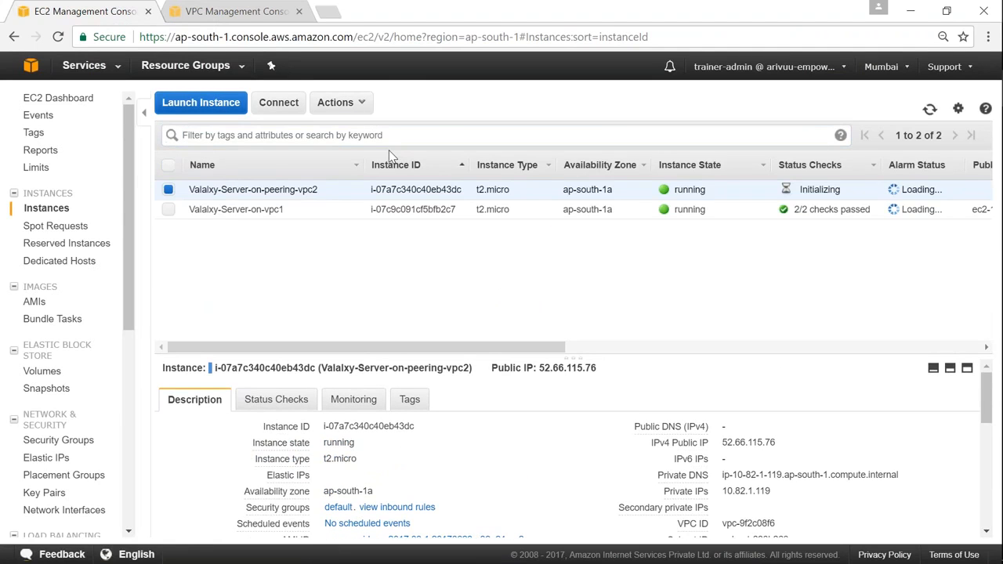
left_click_drag(322, 353, 363, 290)
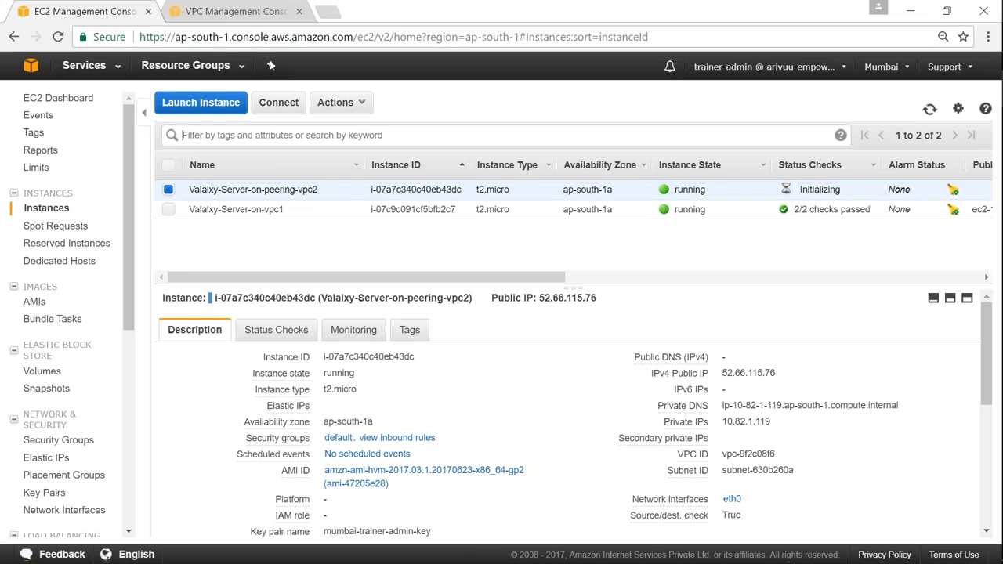
left_click(168, 190)
left_click(168, 209)
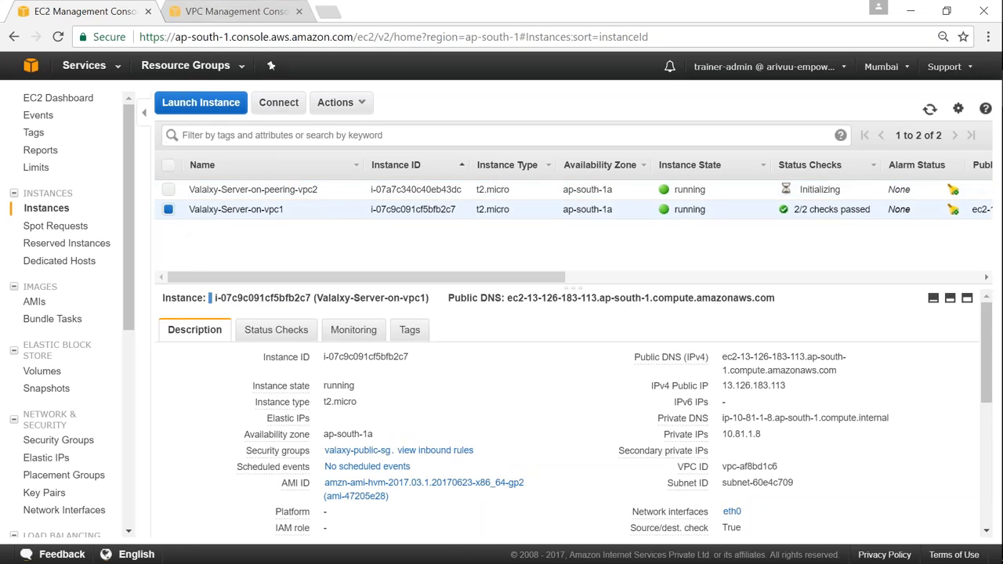
left_click(229, 12)
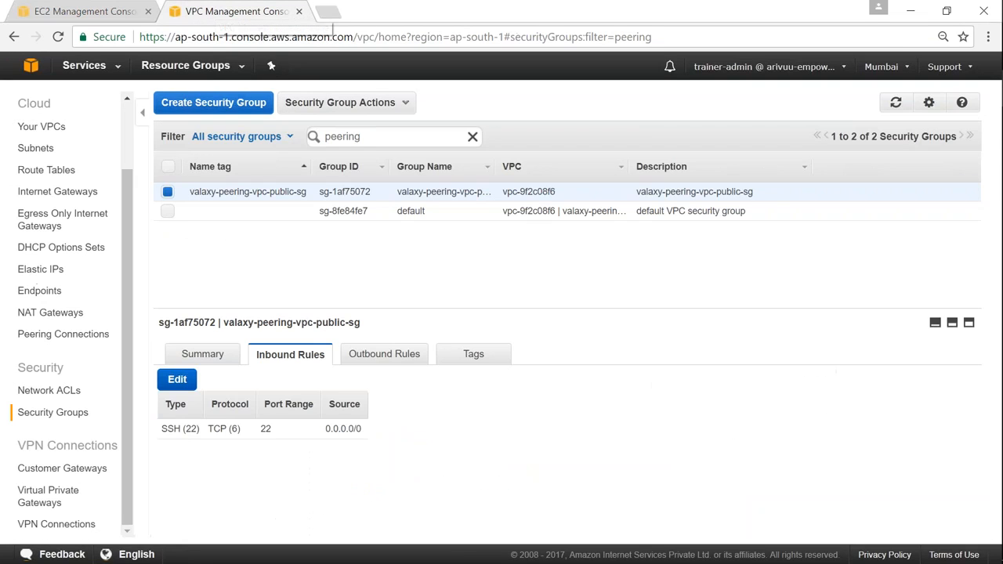
- Remove the SSH (22) inbound rule from valaxy-peering-vpc-public-sg and save the change
left_click(177, 380)
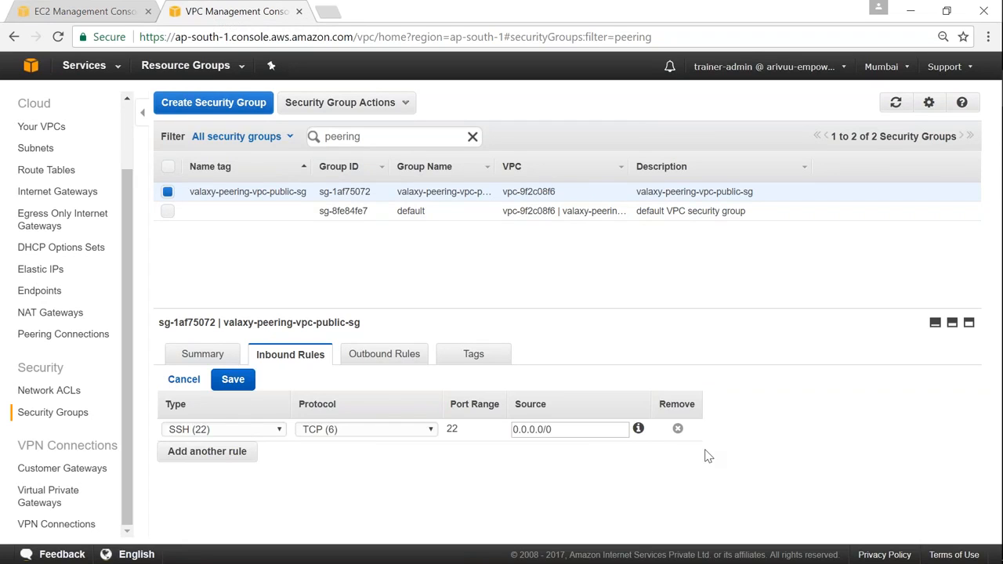
left_click(678, 428)
left_click(233, 379)
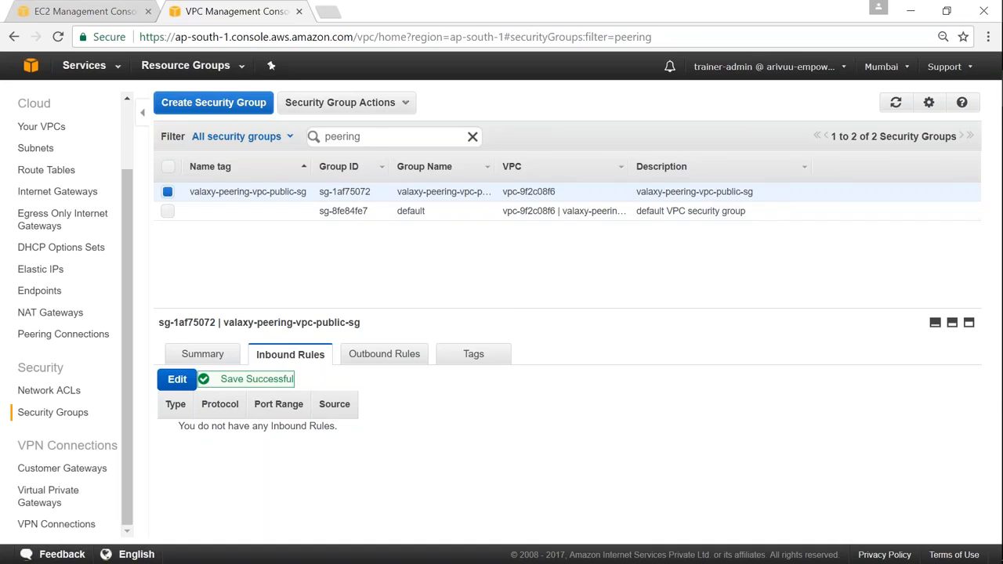
- Copy the public IP of Valalxy-Server-on-vpc1 and start a new SSH session in MobaXterm with 13.126.183.113 as remote host
left_click(107, 13)
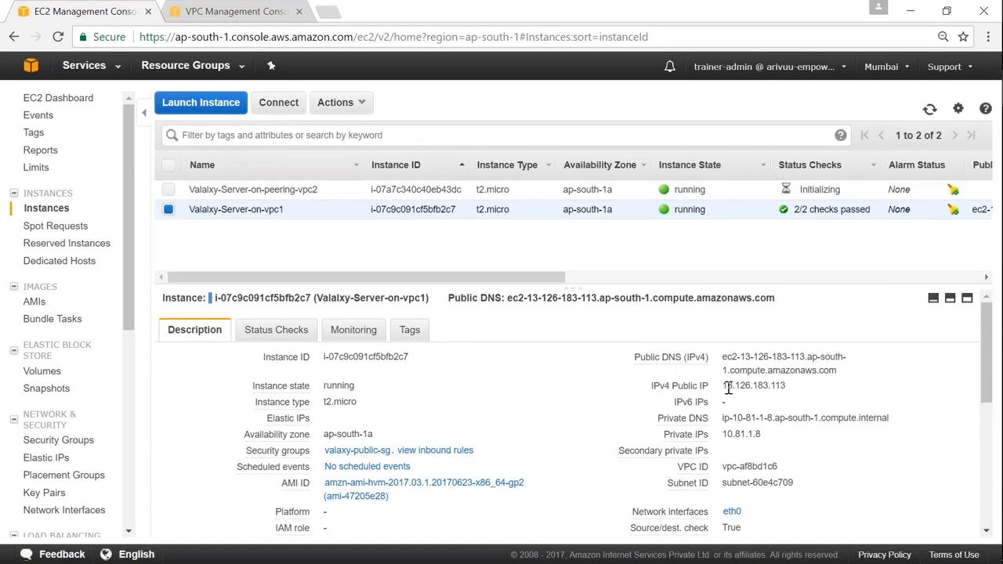
left_click_drag(722, 386, 802, 389)
key("ctrl+c")
left_click(985, 238)
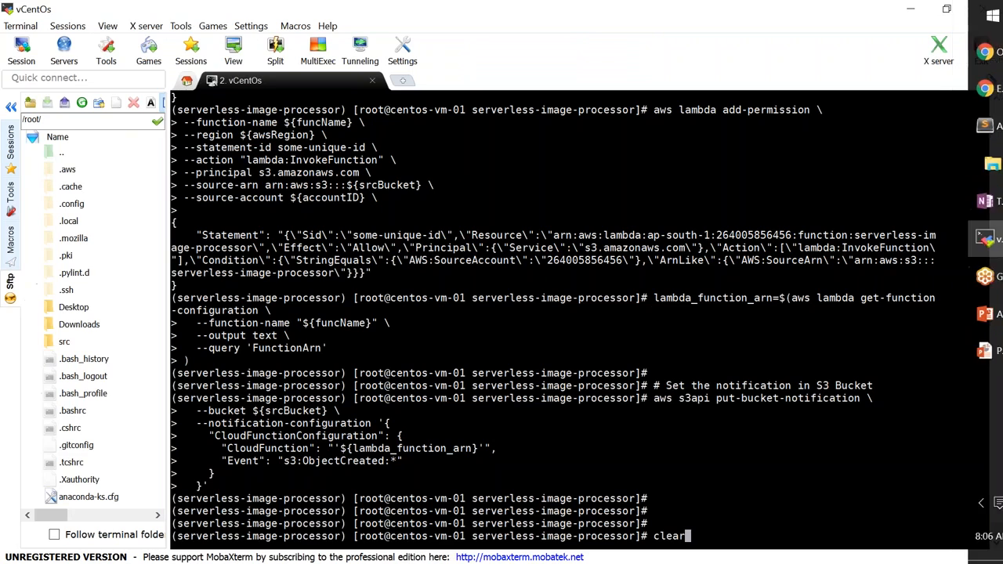
left_click(21, 55)
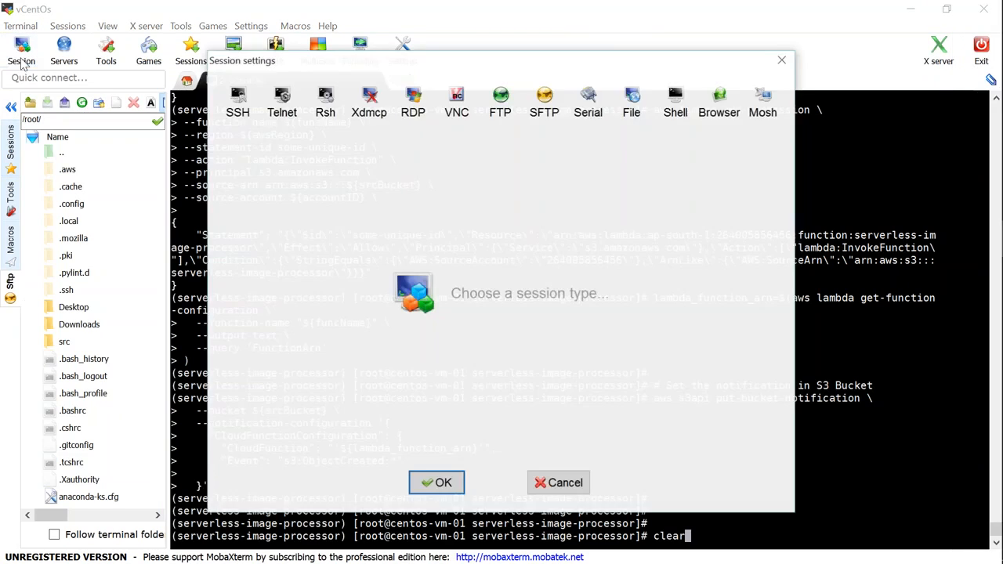
left_click(235, 105)
key("ctrl+v")
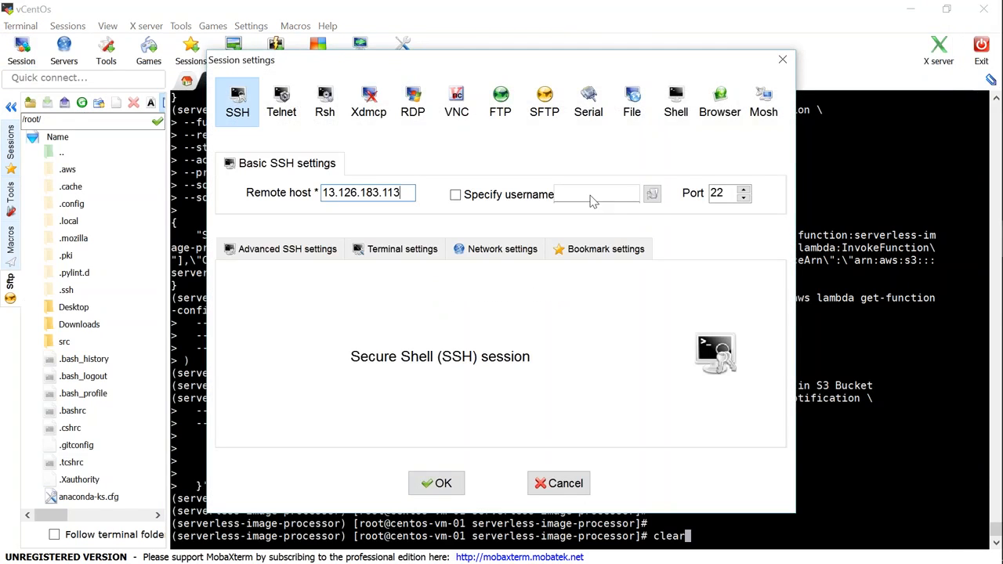
- Connect to the host as ec2-user with the private key file mumbai-trainer-admin-key.pem, and close the old vCentOs terminal
left_click(455, 195)
type("ec2-user")
left_click(295, 251)
left_click(236, 377)
left_click(483, 377)
double_click(284, 224)
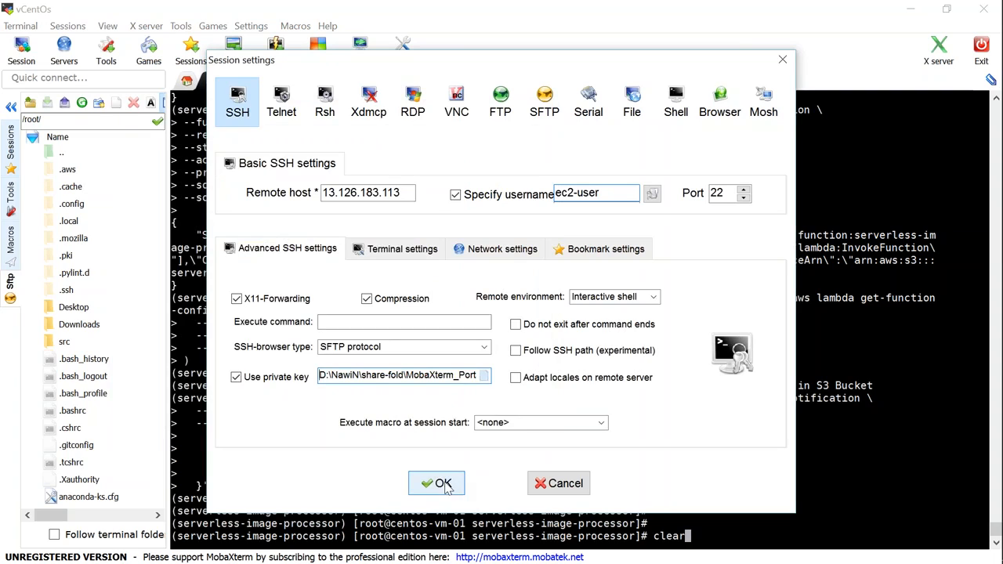
left_click(444, 484)
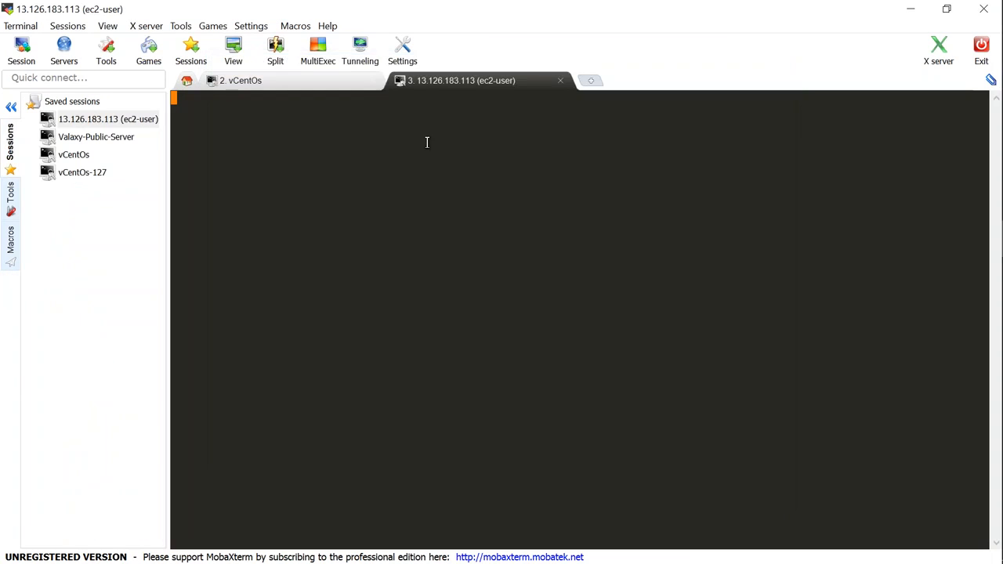
left_click(371, 80)
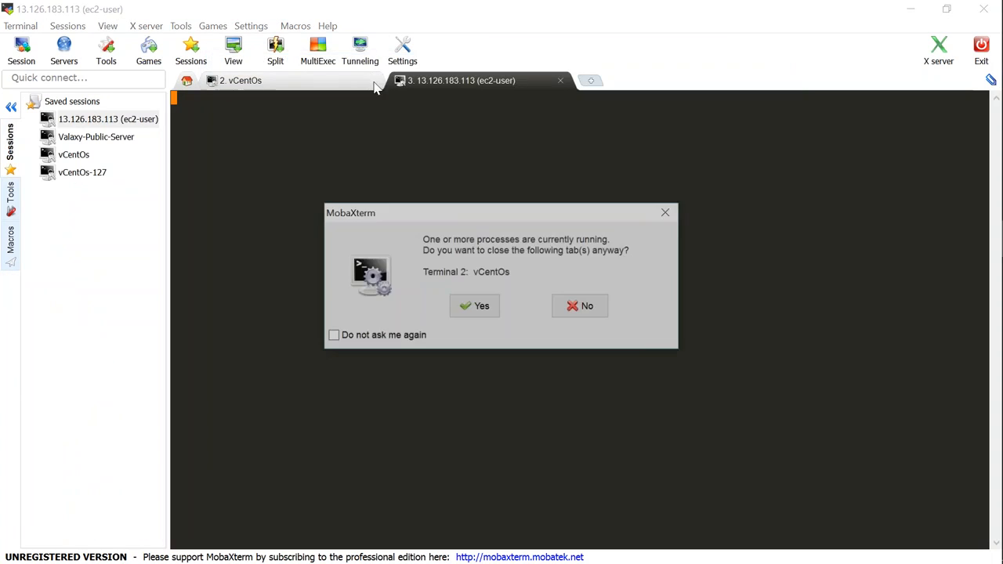
left_click(471, 311)
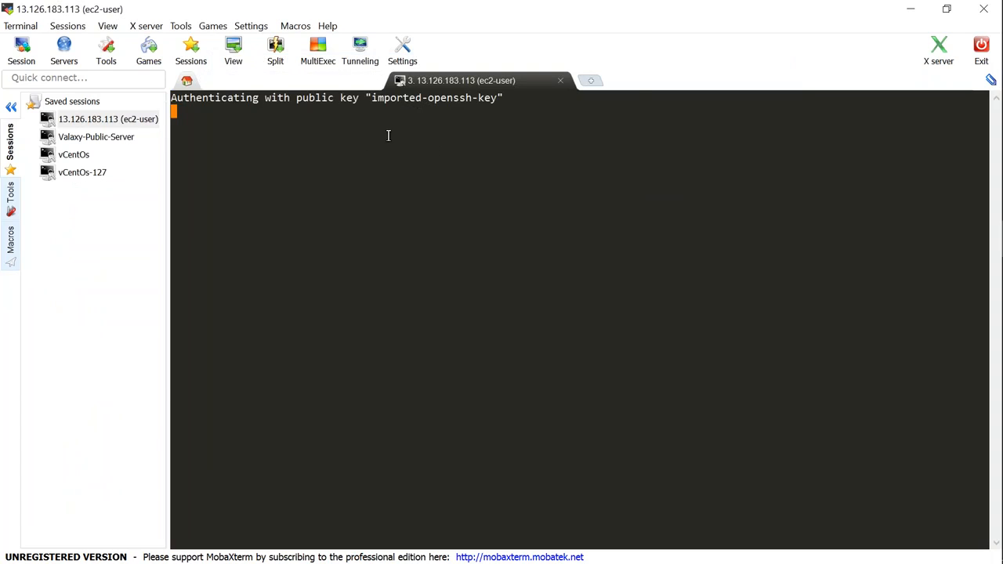
- Rename both the saved 13.126.183.113 session and its open terminal tab to VPC-1
right_click(109, 123)
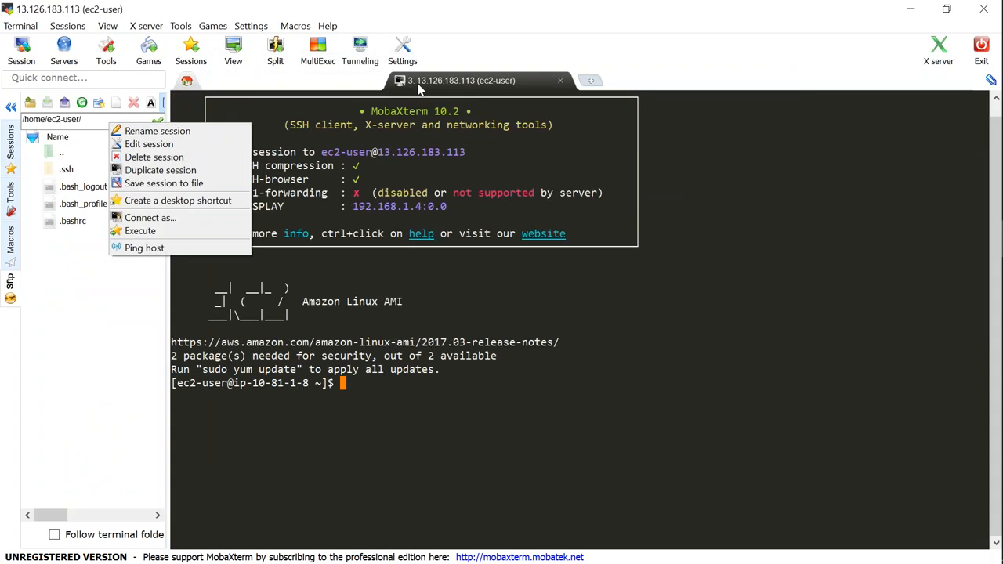
left_click(220, 134)
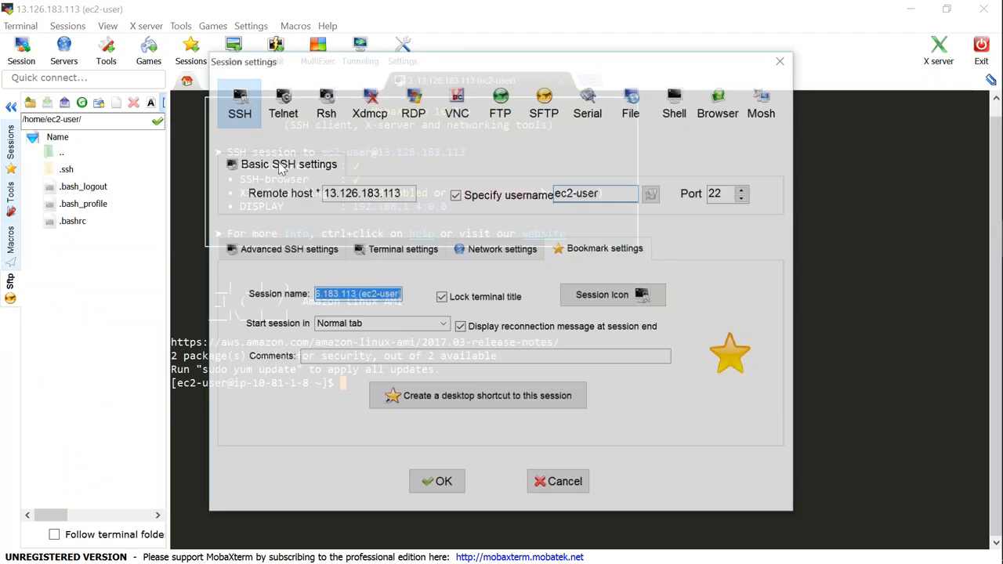
type("VPC-1")
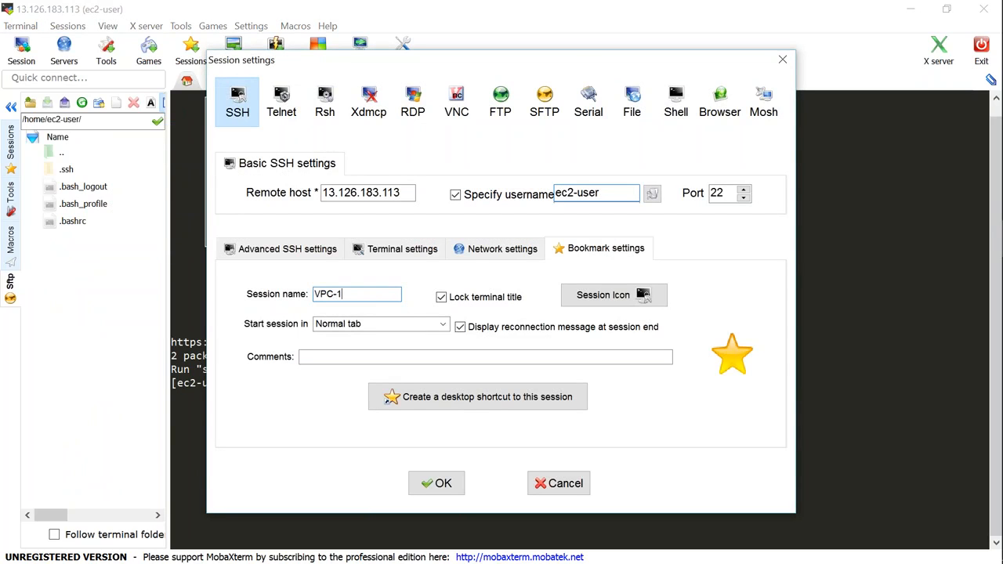
left_click(442, 482)
right_click(436, 88)
left_click(477, 94)
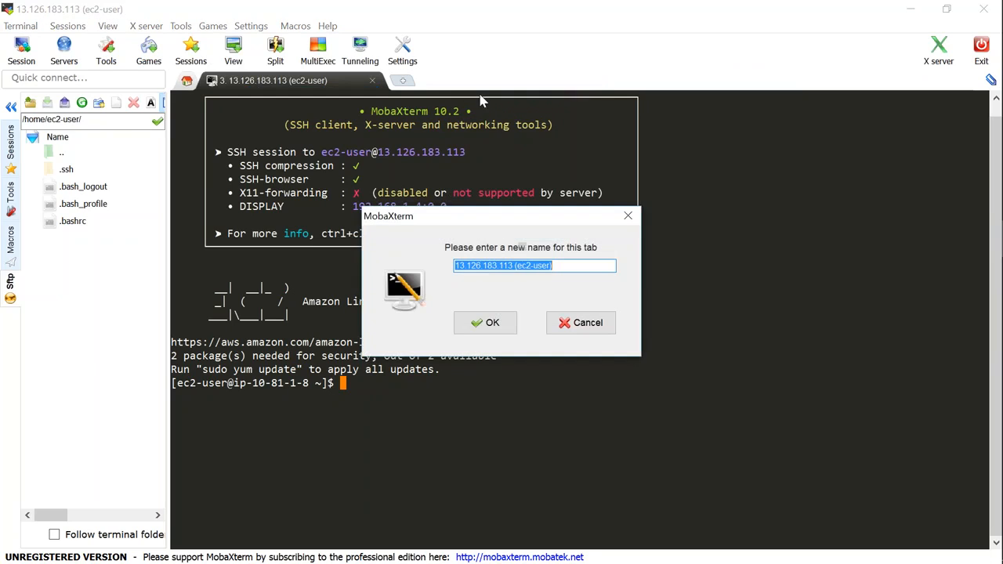
type("VPC-1")
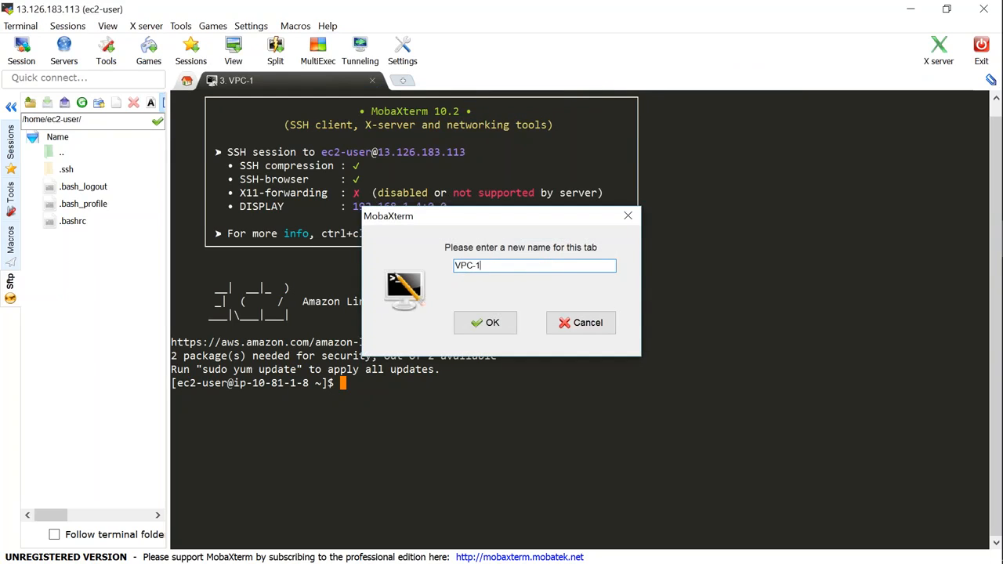
key("Return")
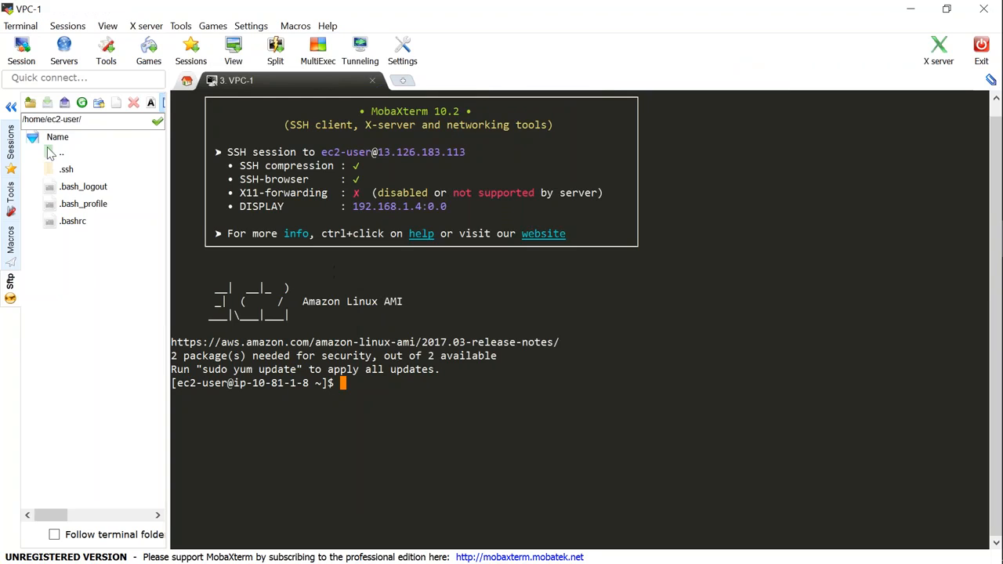
- Start another SSH session in MobaXterm using the copied public IP of Valalxy-Server-on-peering-vpc2, 52.66.115.76, as remote host
left_click(23, 53)
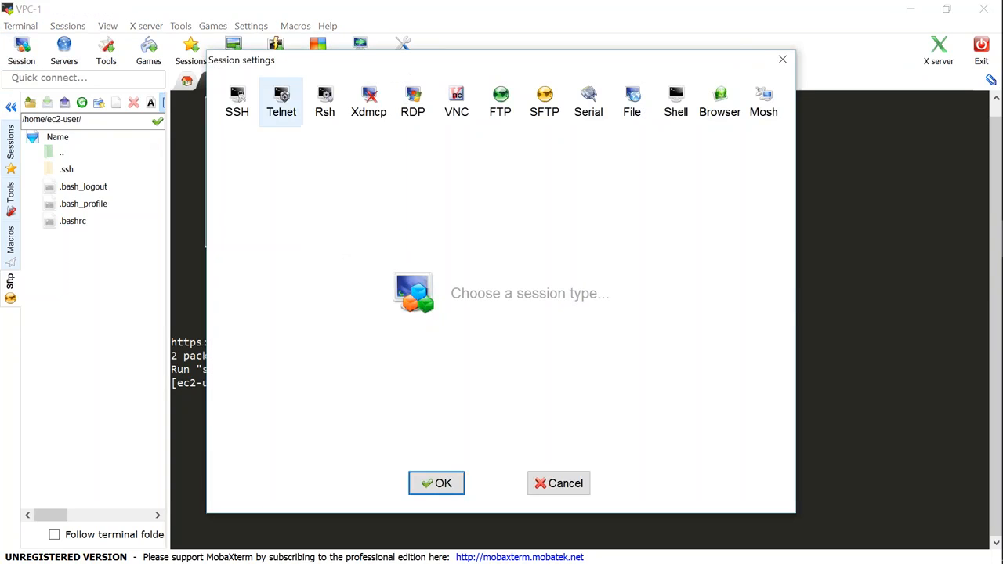
left_click(237, 102)
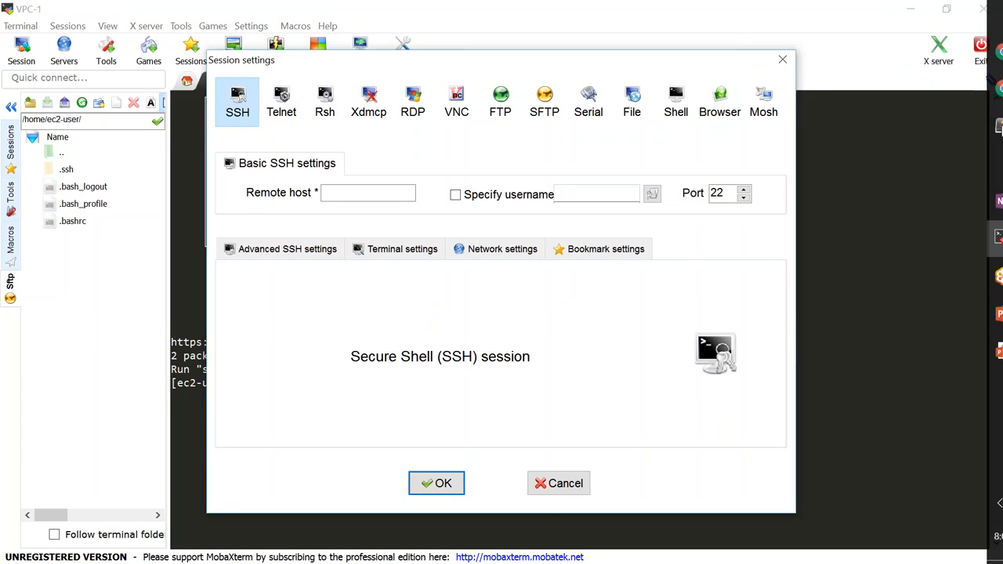
left_click(982, 100)
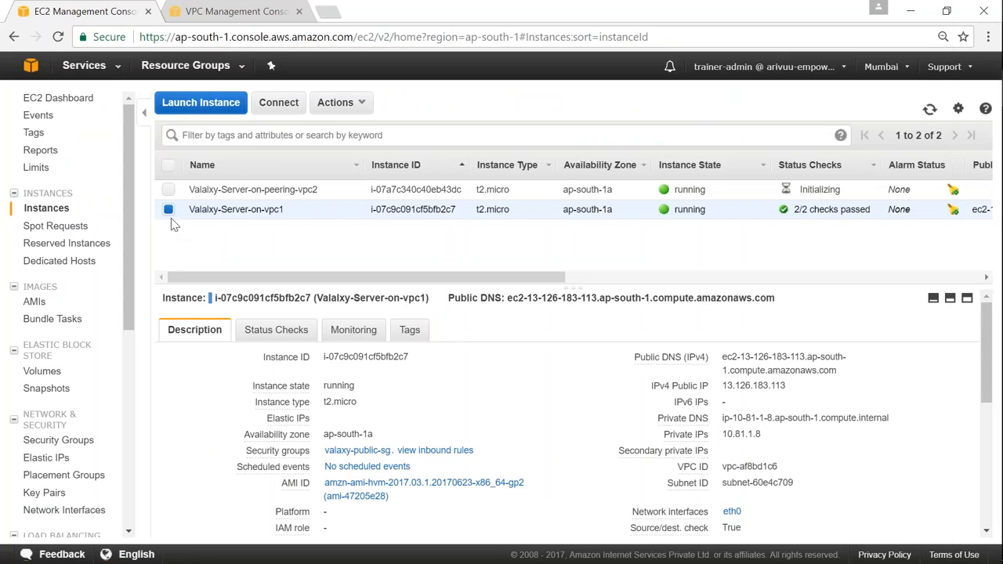
left_click(188, 196)
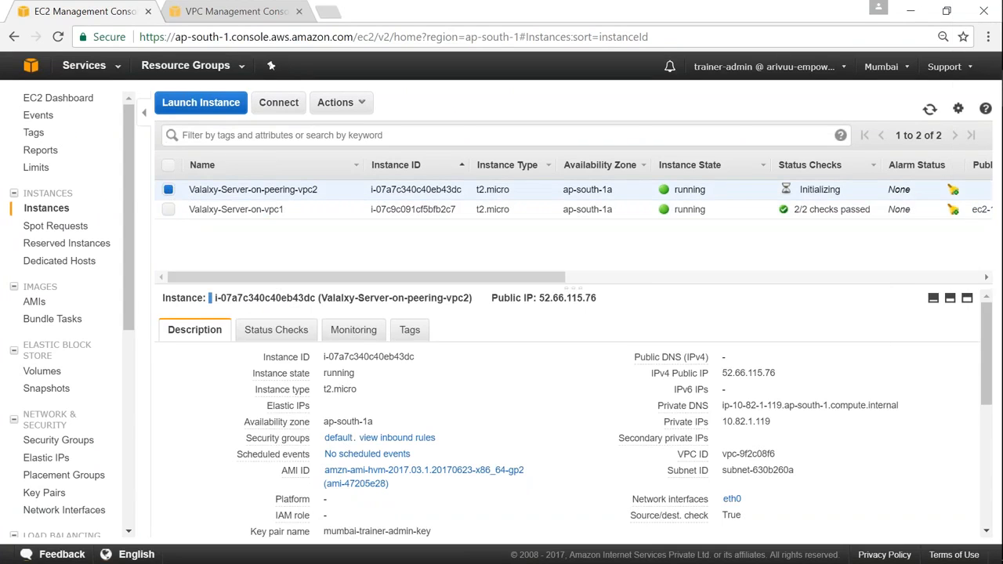
left_click_drag(721, 373, 789, 374)
key("ctrl+c")
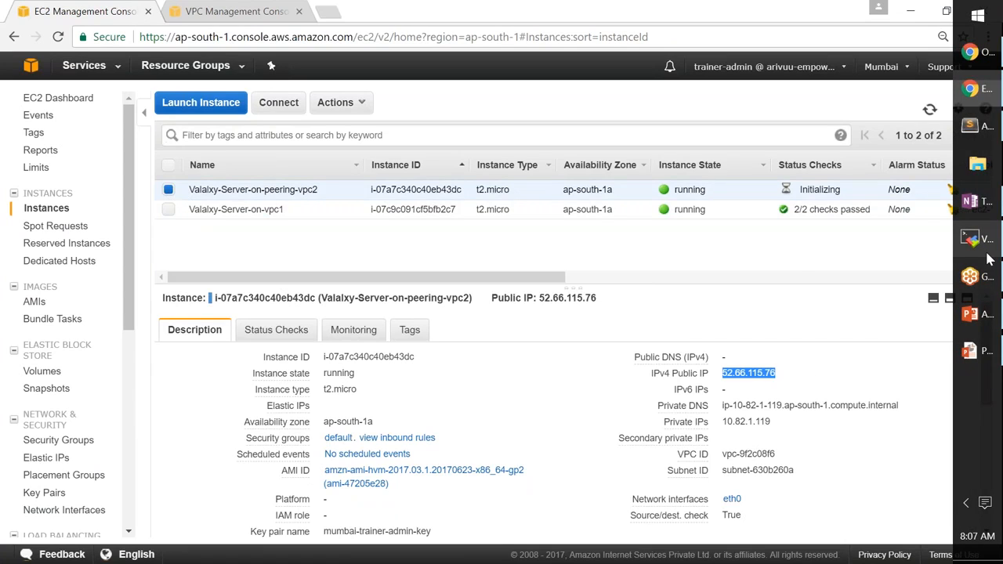
mouse_move(990, 258)
left_click(824, 228)
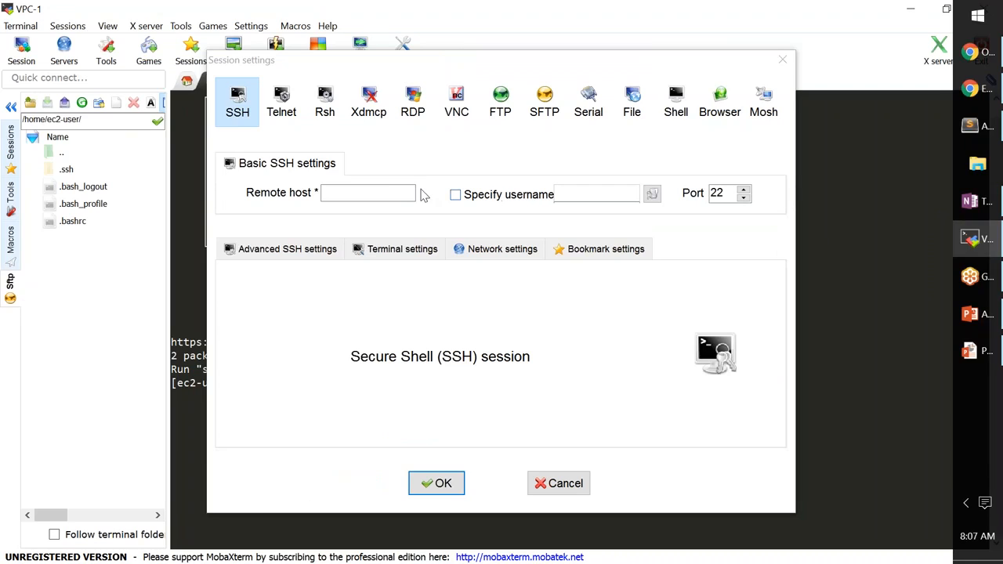
key("ctrl+v")
- Set the session's username to ec2-user and its private key to mumbai-trainer-admin-key.pem
left_click(455, 195)
type("ec")
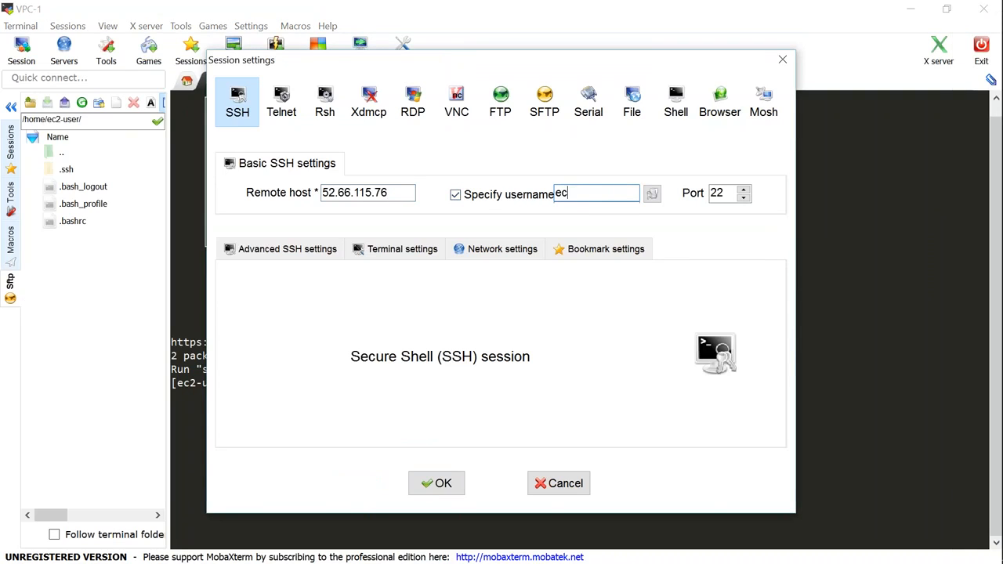
type("2-user")
left_click(340, 248)
left_click(236, 377)
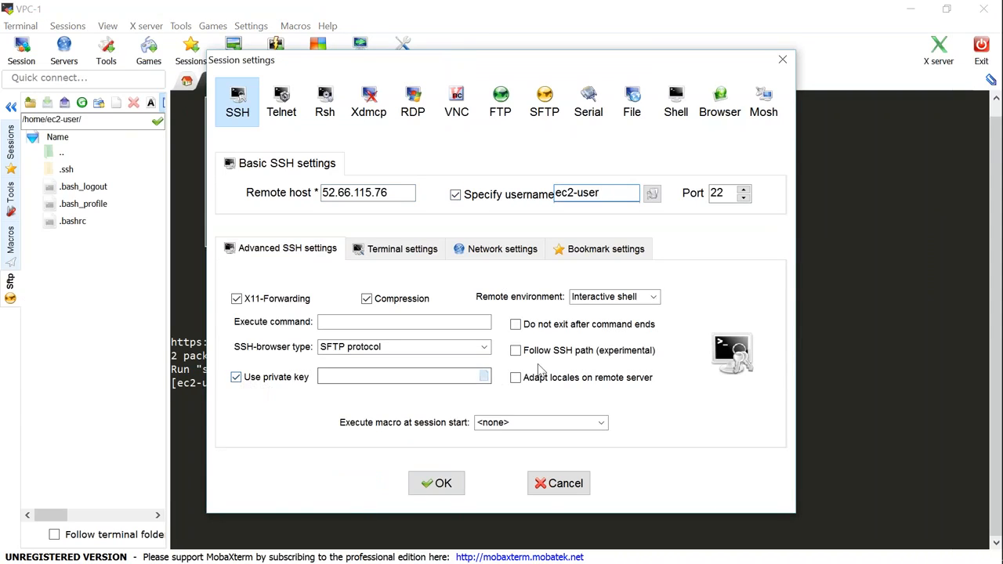
left_click(483, 377)
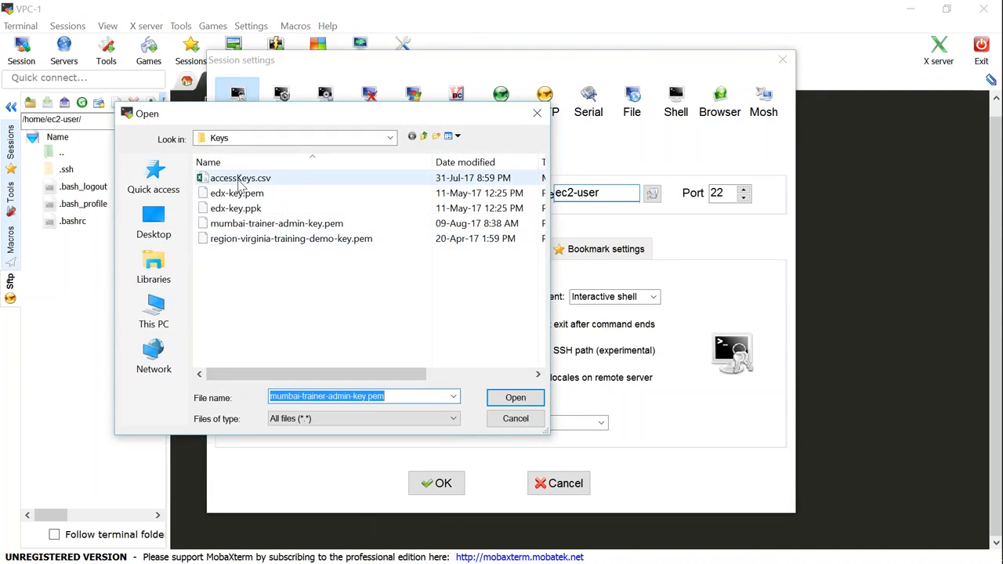
double_click(251, 226)
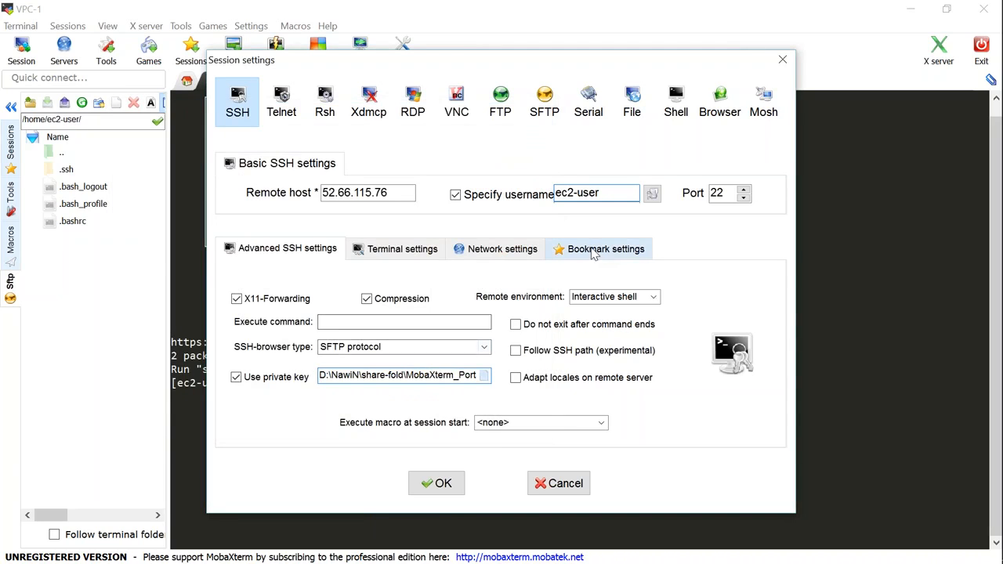
- Name the new session vpc-2 and try to connect to the peering server
left_click(605, 249)
type("vpc-1")
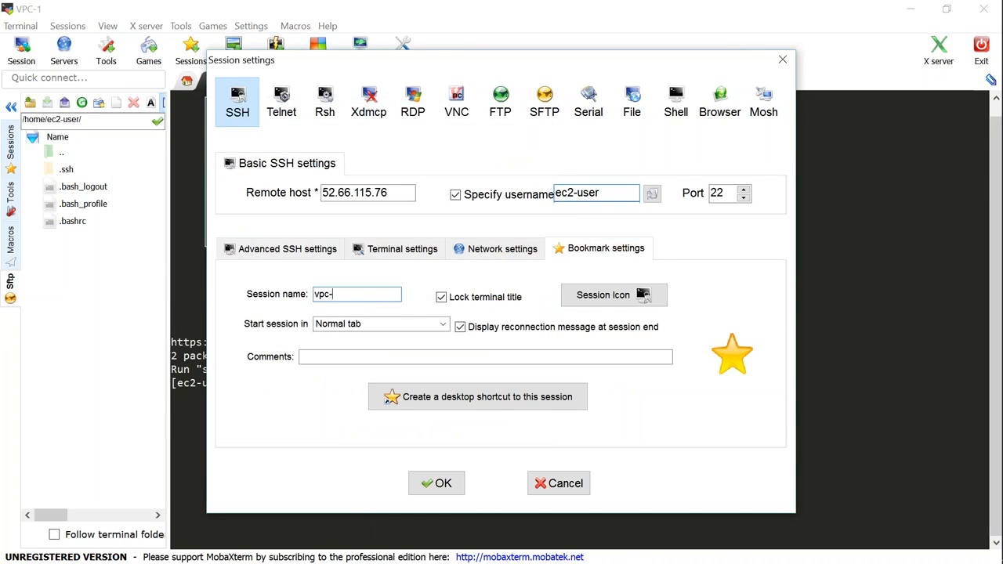
left_click(439, 483)
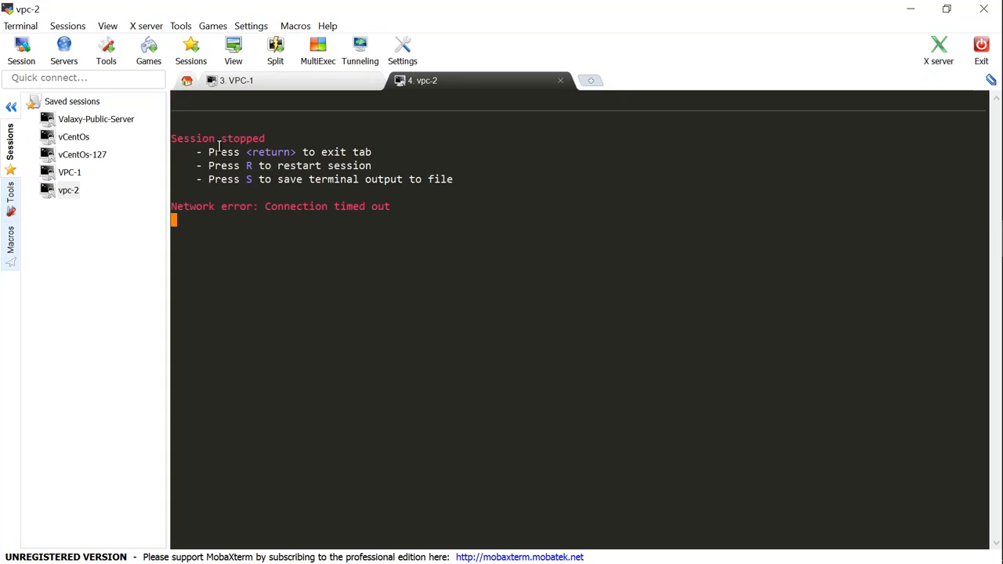
- In the VPC-1 terminal, try to reach the peering server with ssh 52.66.115.76
left_click(305, 83)
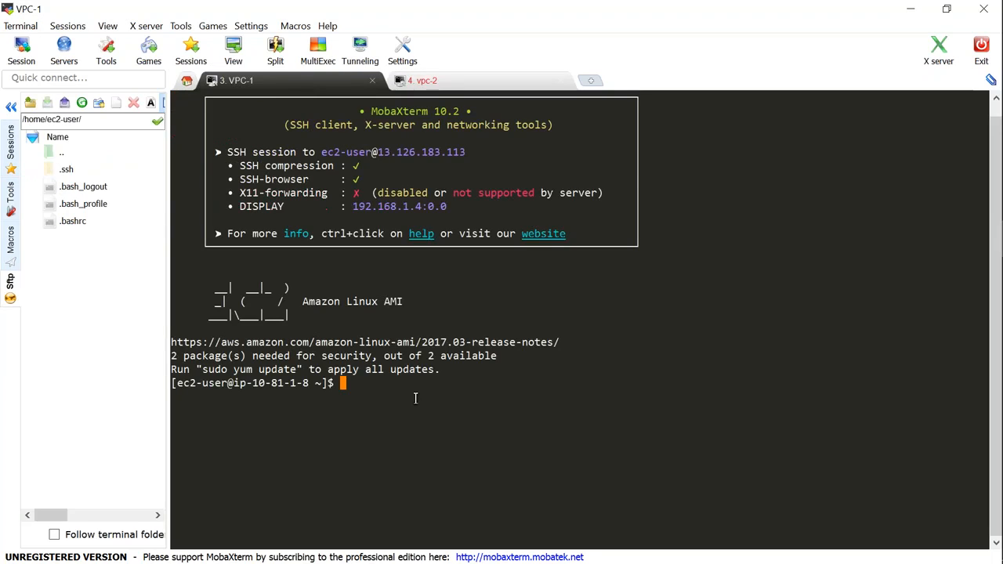
key("Return")
key("Return")
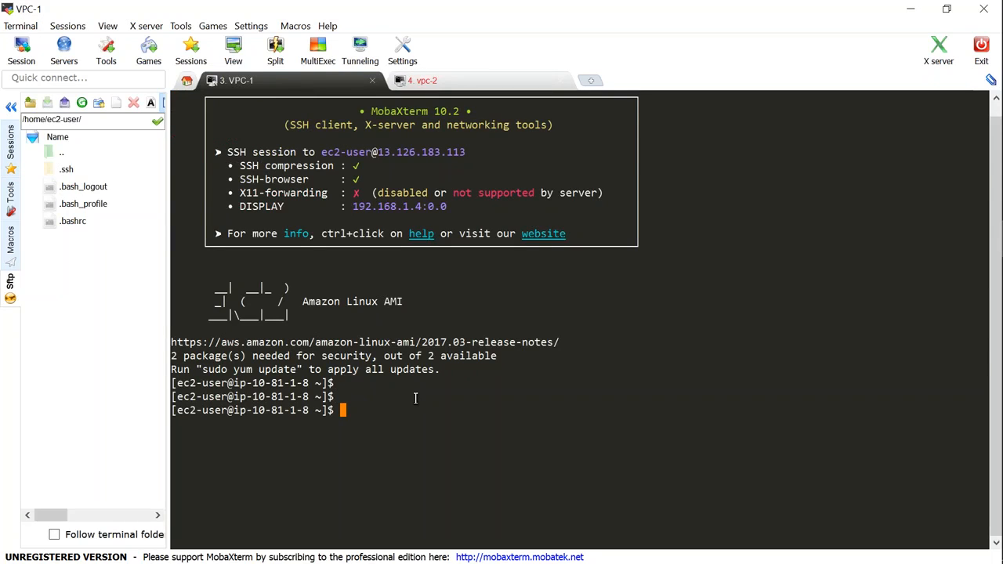
type("ssh 52.66.115.76")
key("Return")
- Switch back to the browser, check Valalxy-Server-on-peering-vpc2 among the EC2 instances, and return to the security groups in the VPC console
mouse_move(991, 388)
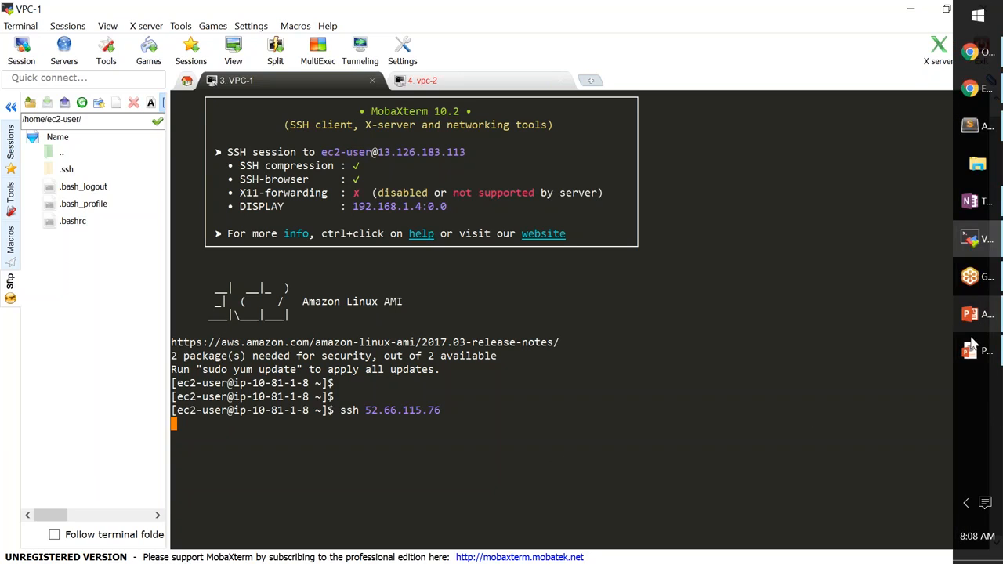
mouse_move(976, 284)
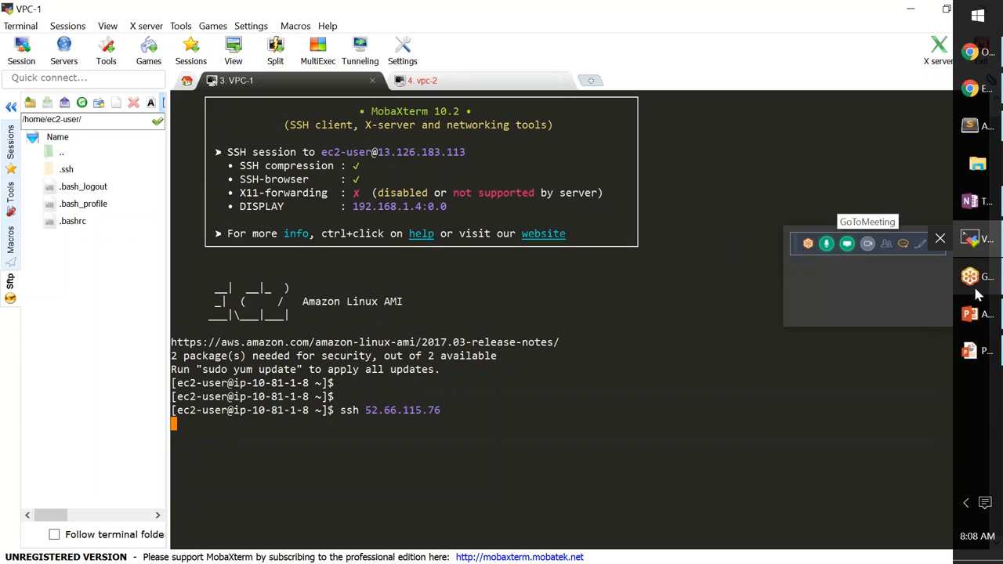
mouse_move(986, 91)
left_click(986, 92)
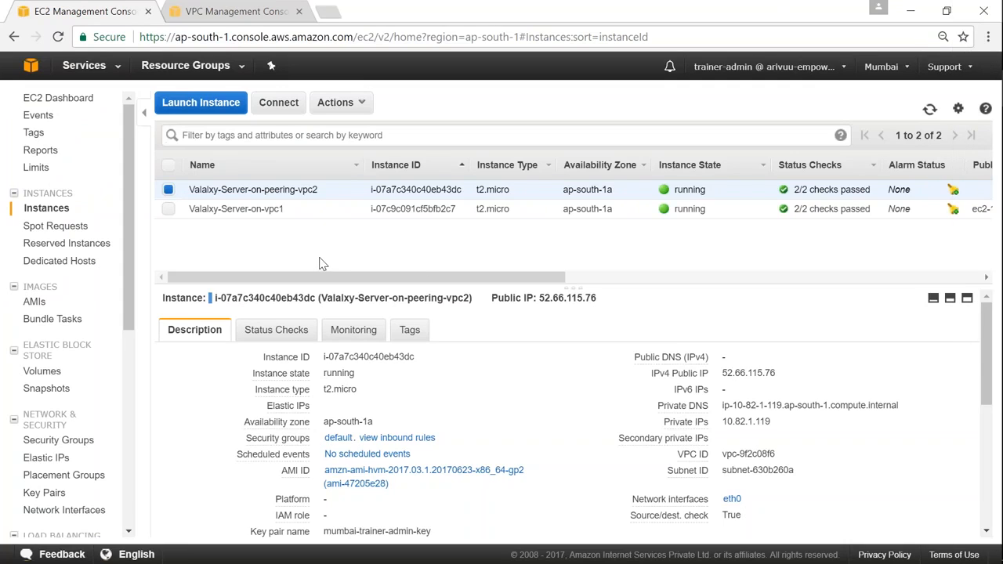
left_click(167, 192)
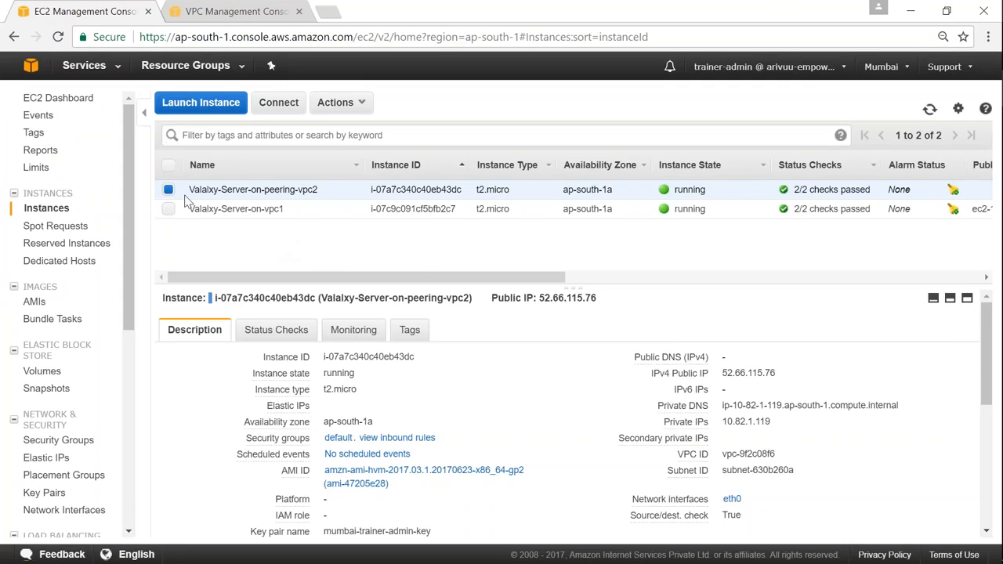
left_click(224, 18)
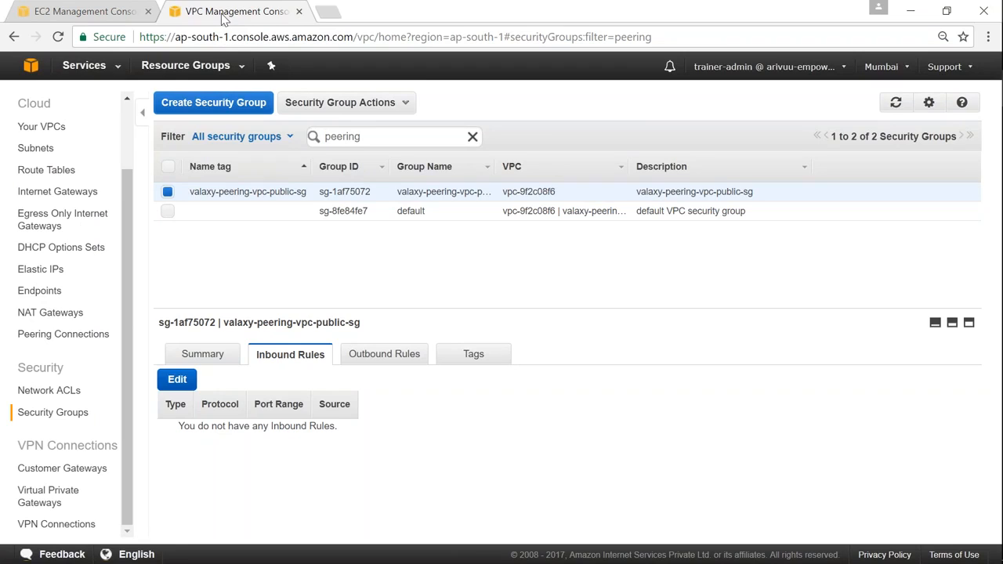
- Start a new VPC peering connection and give it the name tag valaxy-peering-vpc-demo
left_click(97, 338)
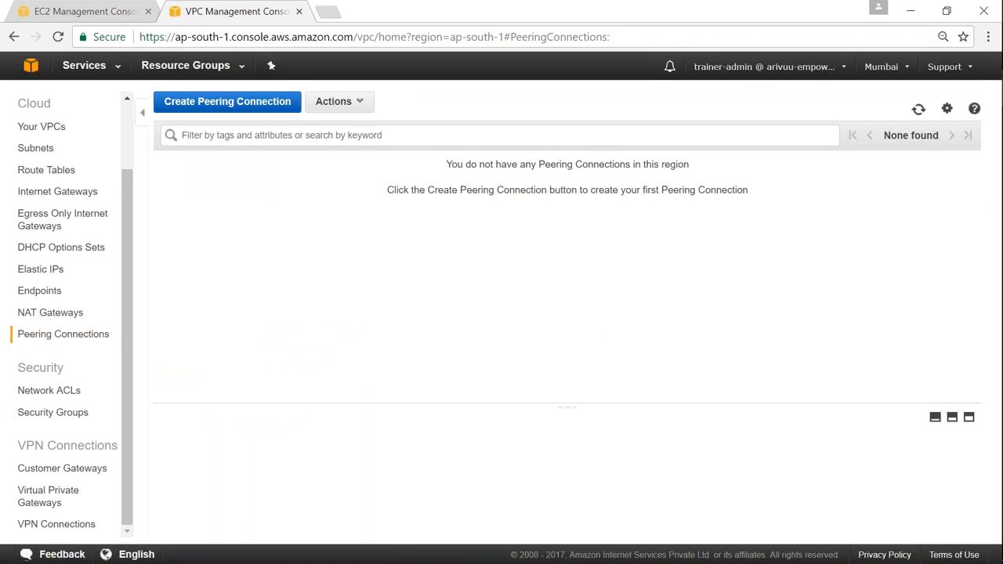
left_click(228, 101)
left_click(276, 185)
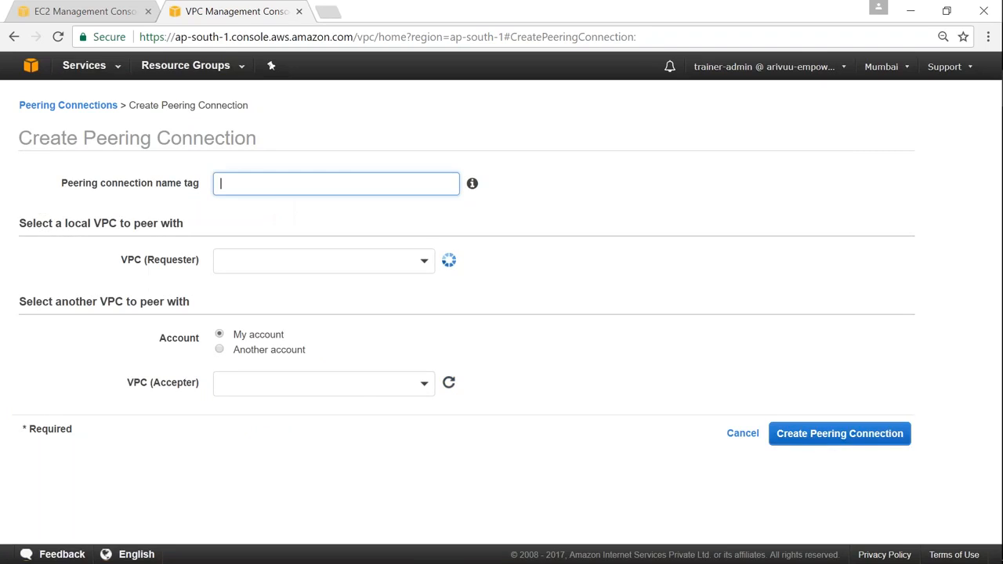
type("valaxy-peering-vpc")
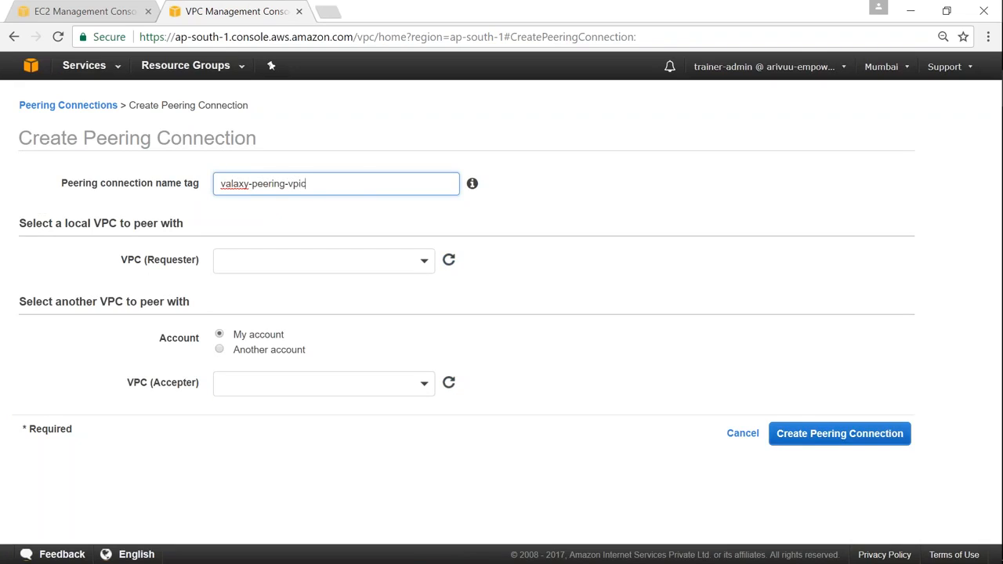
type("-demo")
- Set the requester VPC to valaxy-vpc (vpc-af8bd1c6) and check its CIDR
left_click(424, 263)
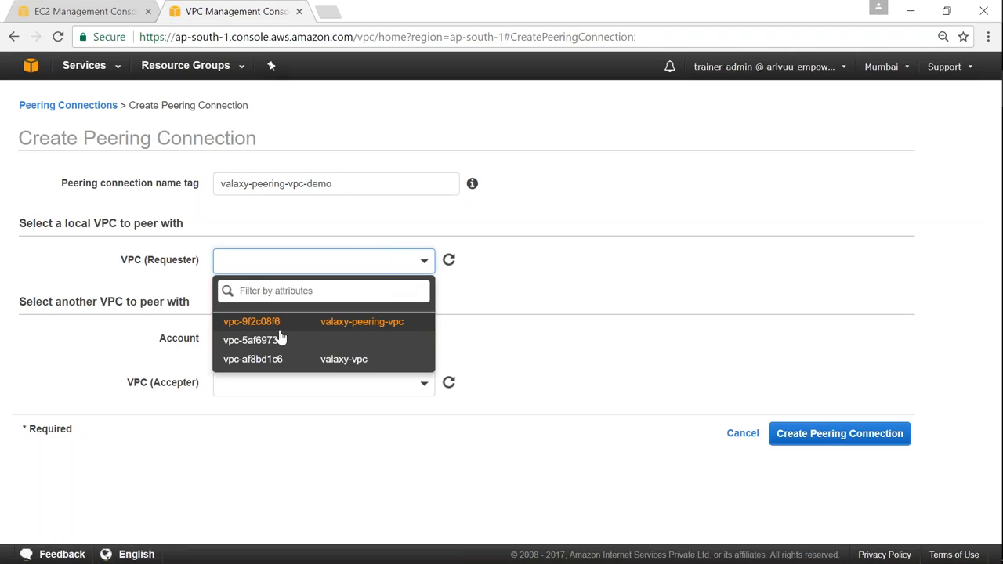
left_click(370, 362)
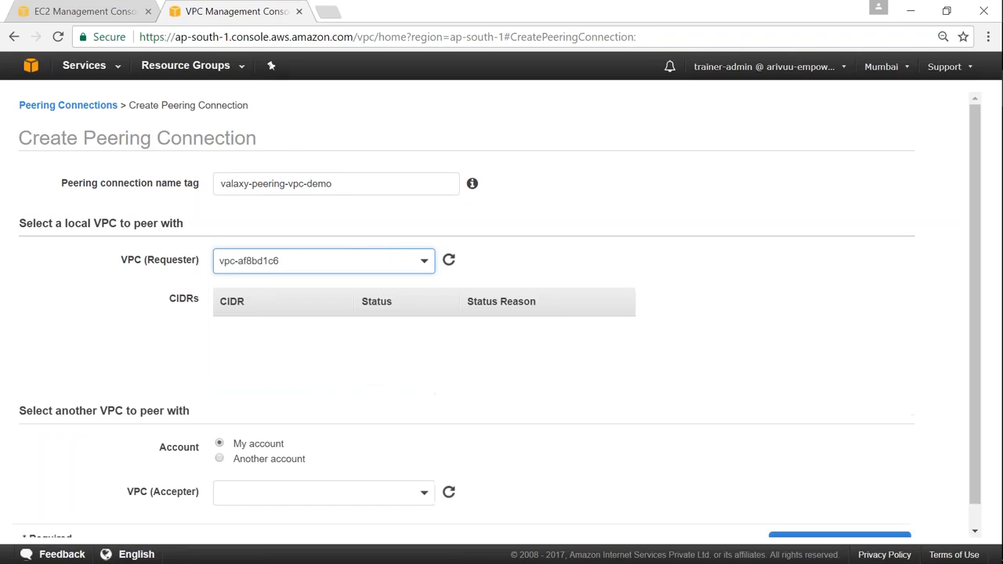
left_click_drag(225, 328, 283, 331)
left_click(285, 350)
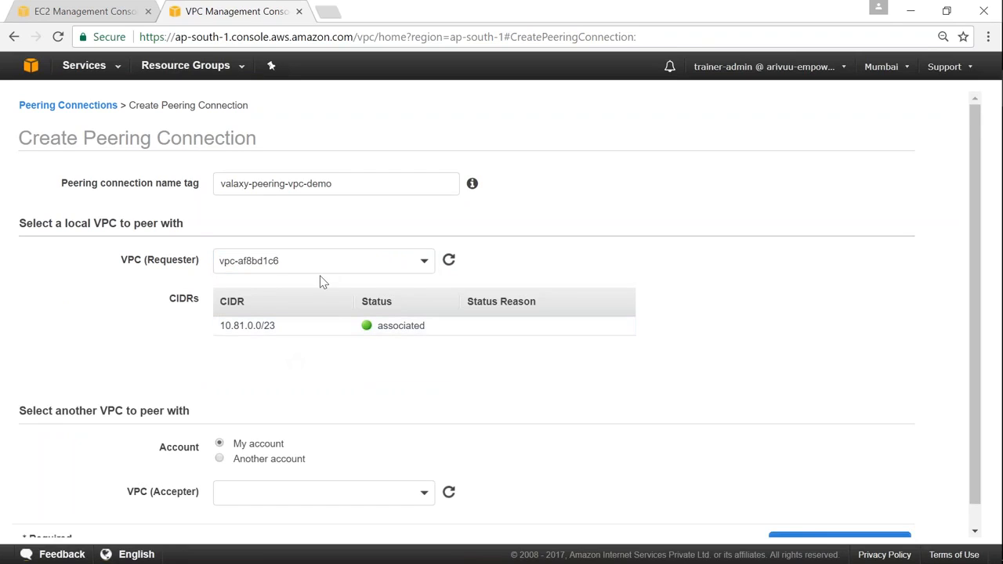
scroll(385, 375, "down", 1)
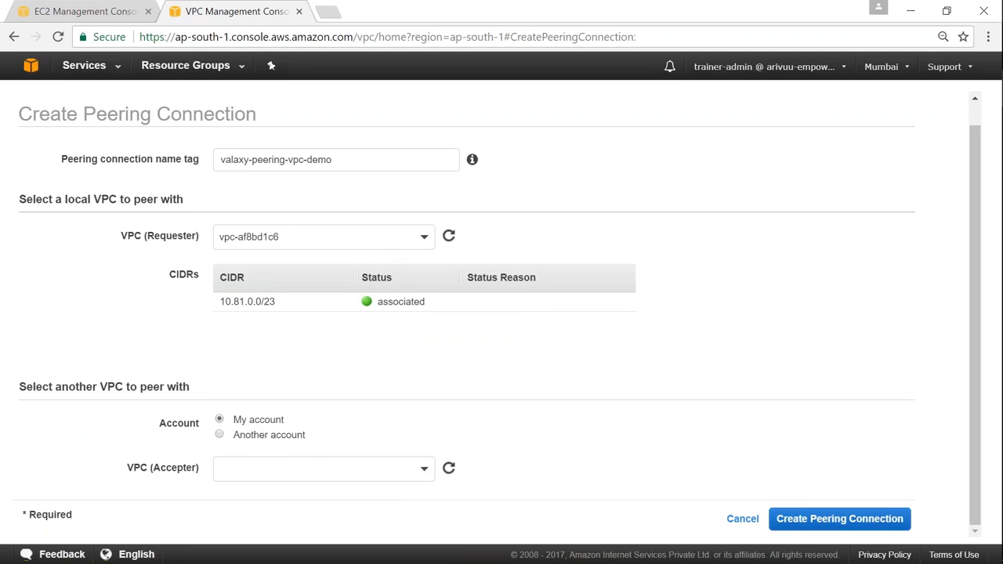
- Choose valaxy-peering-vpc (vpc-9f2c08f6) as the accepter VPC in the same account and create the peering connection
left_click(422, 474)
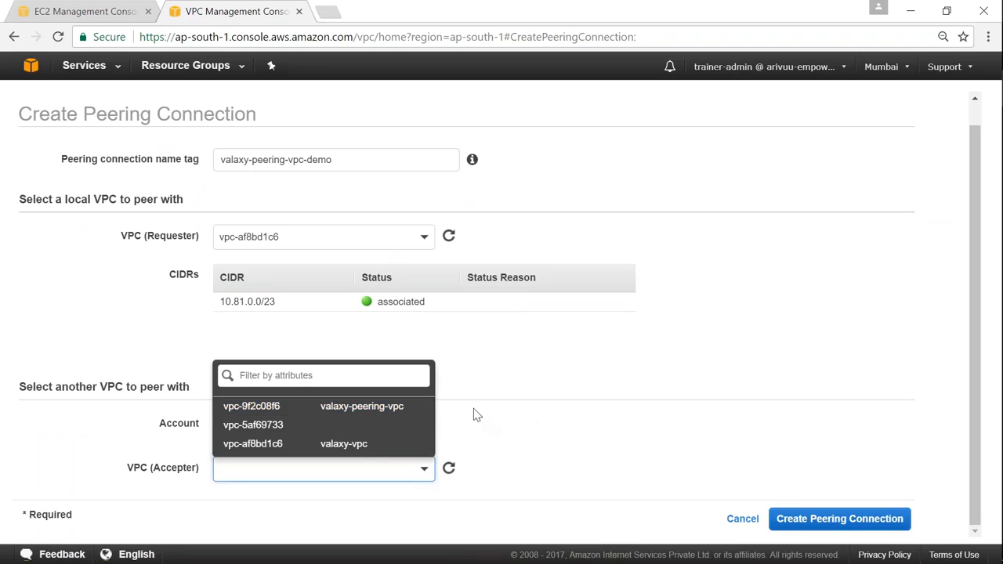
left_click(270, 412)
scroll(556, 423, "down", 2)
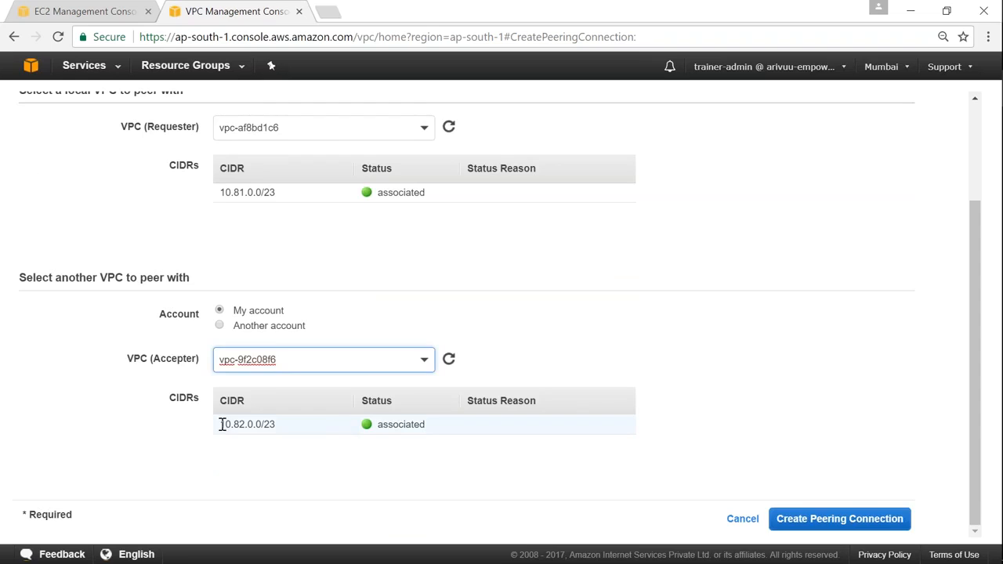
left_click_drag(223, 425, 302, 426)
left_click(298, 471)
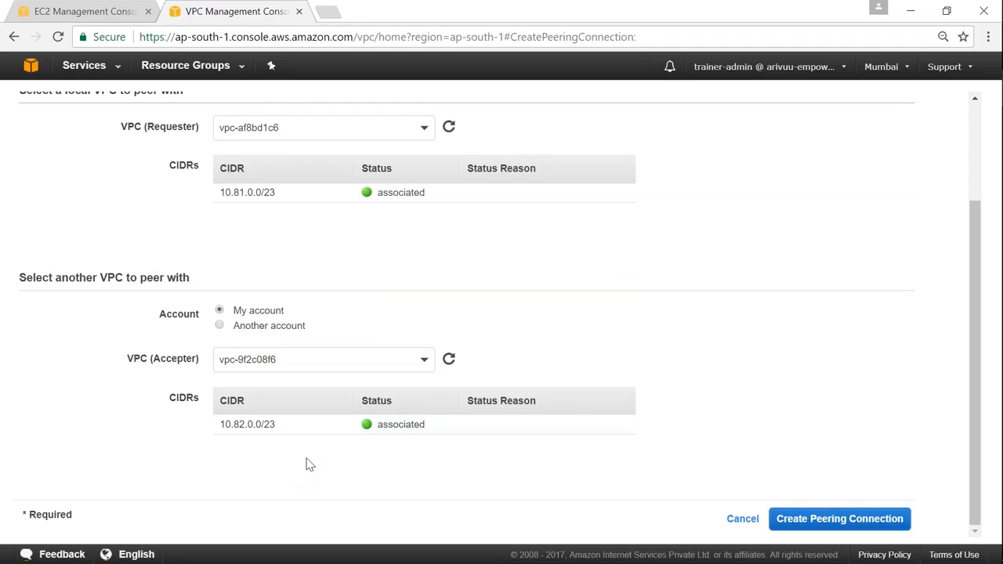
left_click(833, 524)
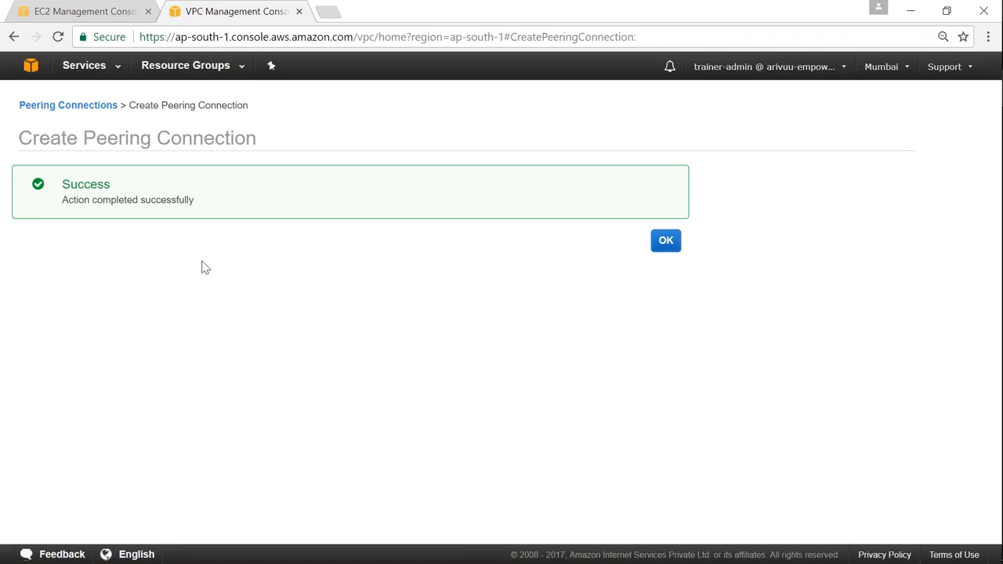
left_click(666, 243)
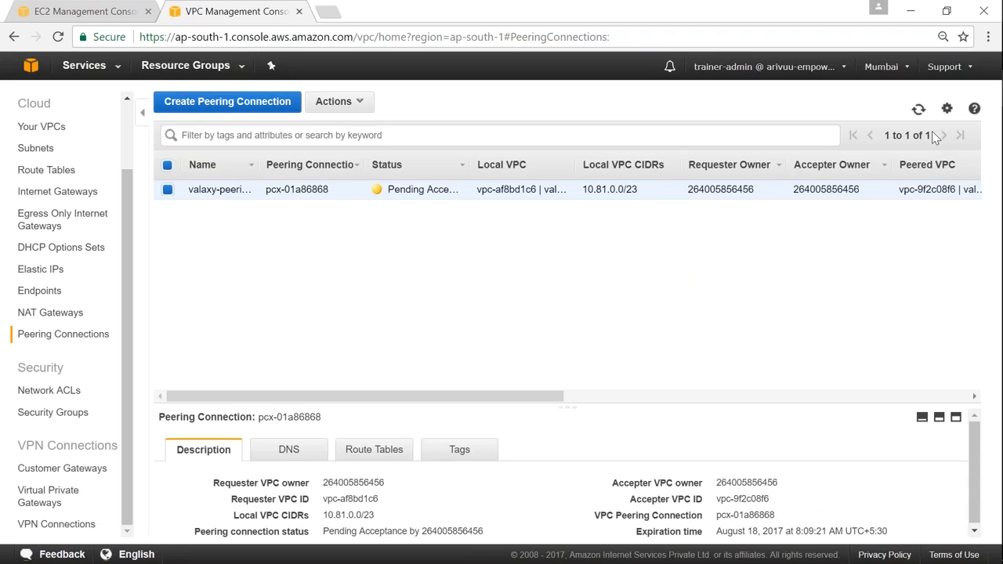
- Accept the pending request for the valaxy-peering-vpc-demo peering connection after checking the requester CIDR and connection ID
mouse_move(470, 165)
left_mouse_down()
mouse_move(523, 165)
mouse_move(490, 165)
left_mouse_up()
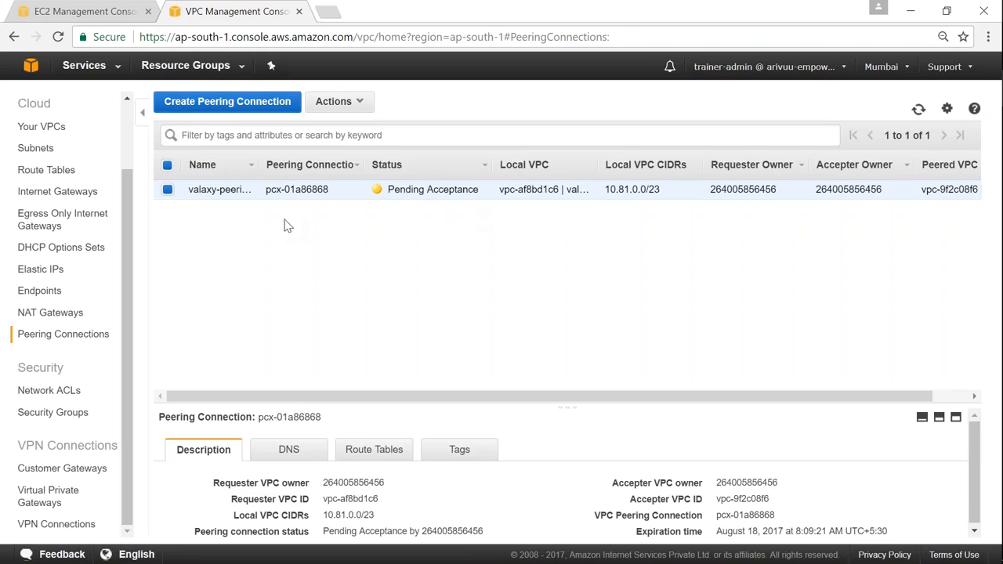
left_click(359, 106)
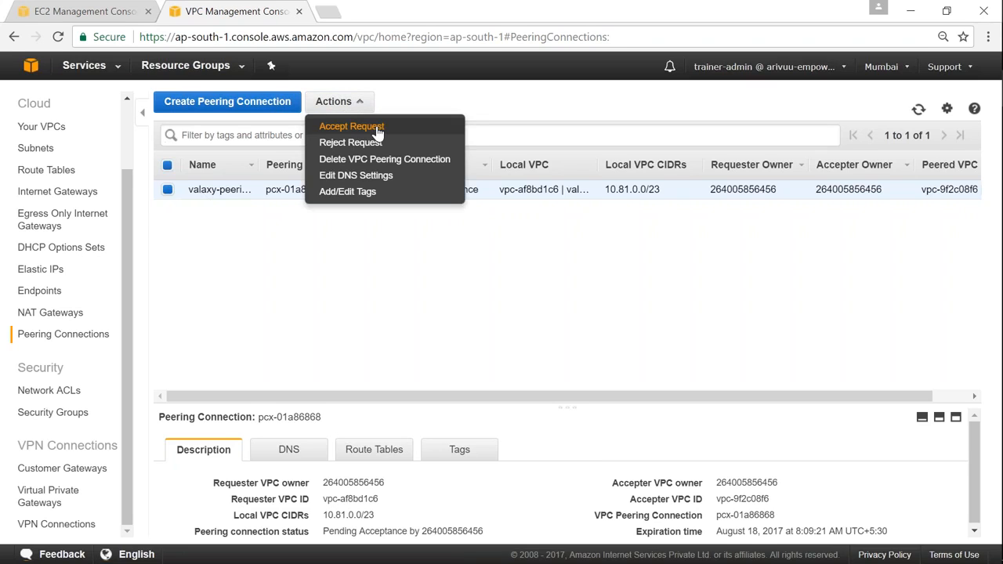
left_click(377, 130)
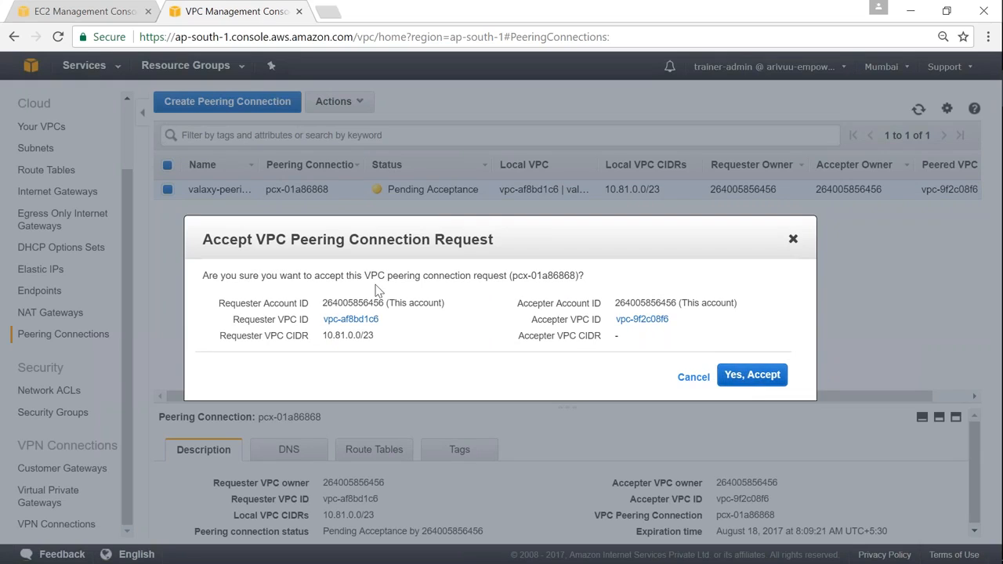
triple_click(337, 336)
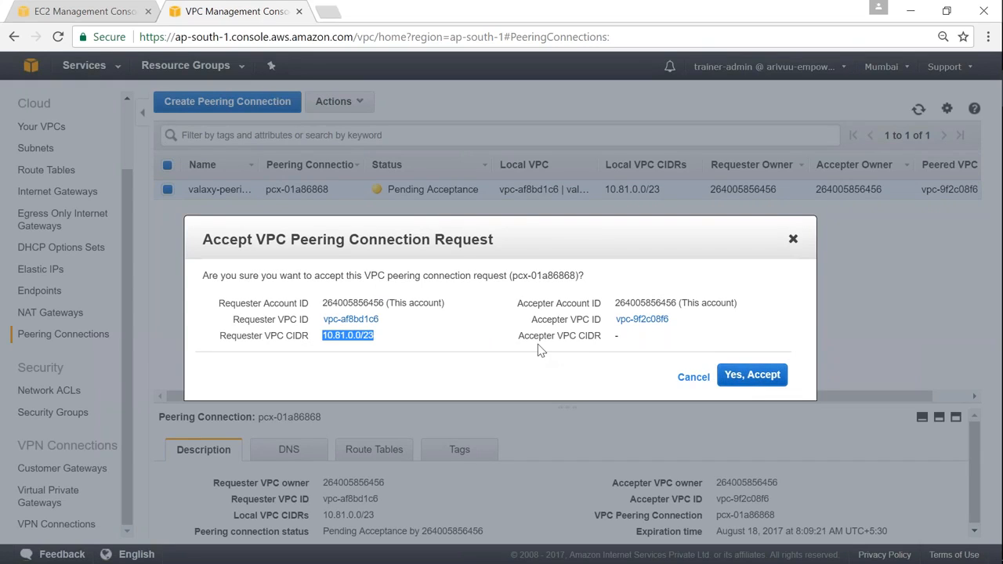
left_click_drag(510, 277, 580, 277)
left_click(738, 378)
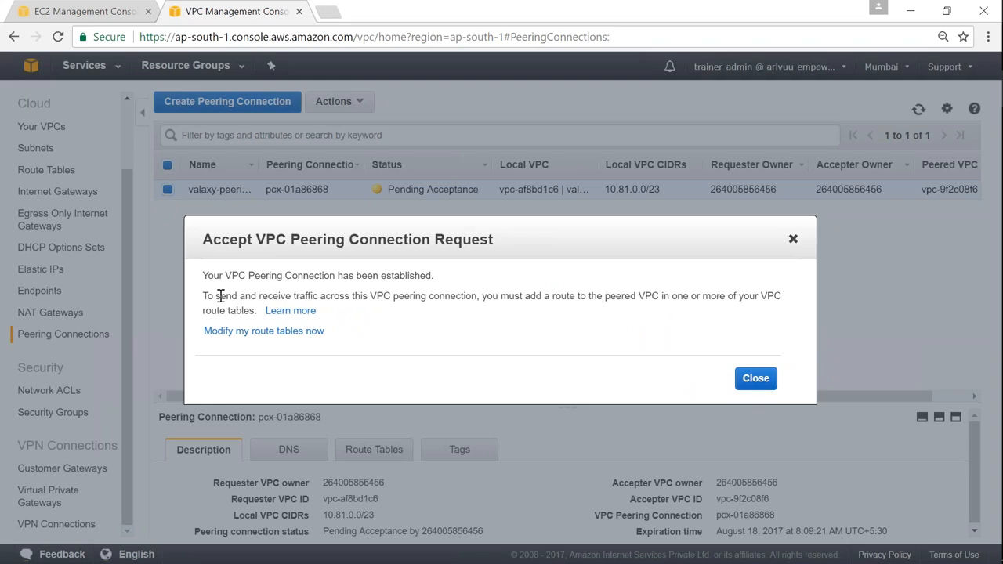
- Read the routing notice, go on to modify the route tables, and filter them by valaxy
left_click_drag(208, 297, 772, 297)
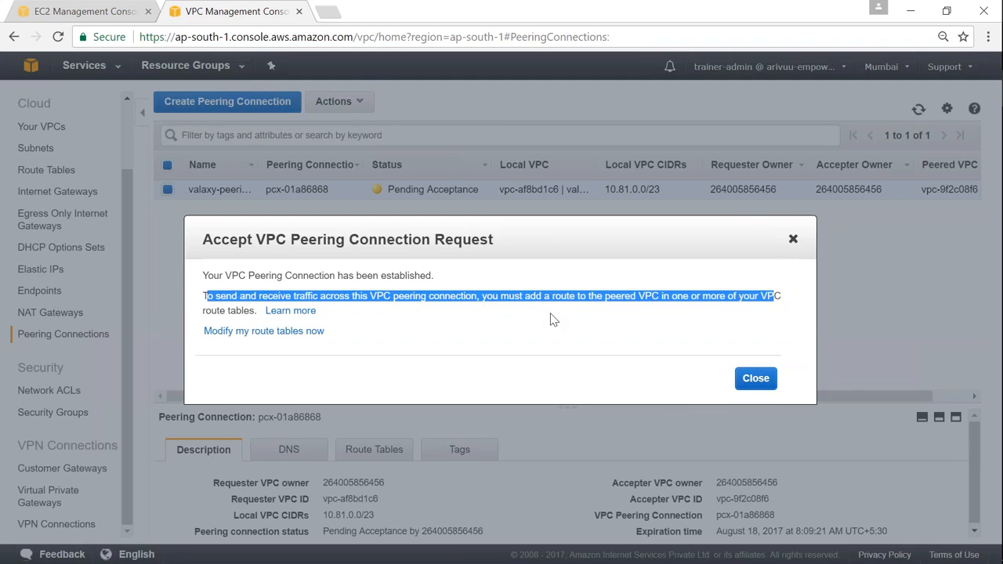
left_click(284, 338)
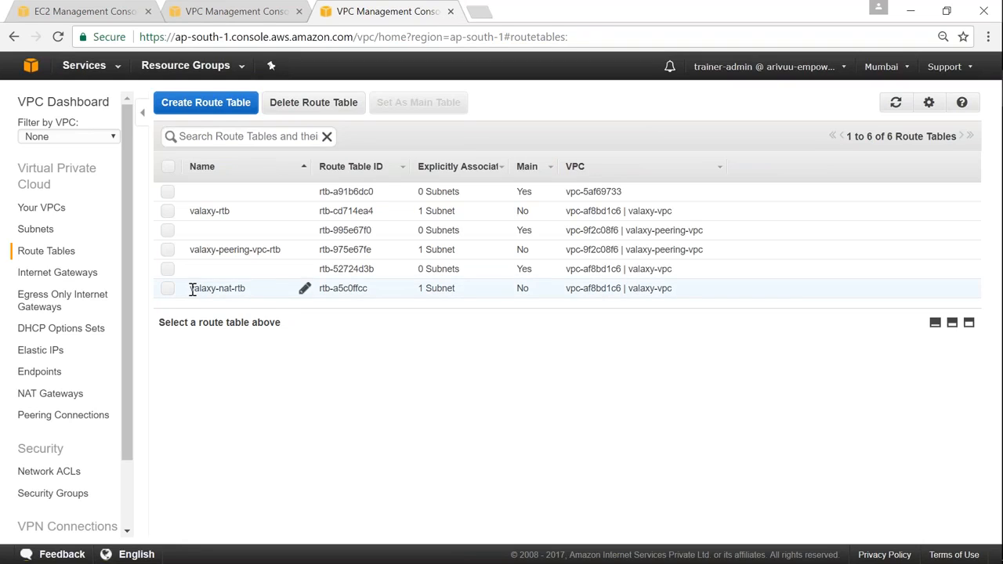
left_click(252, 136)
type("v")
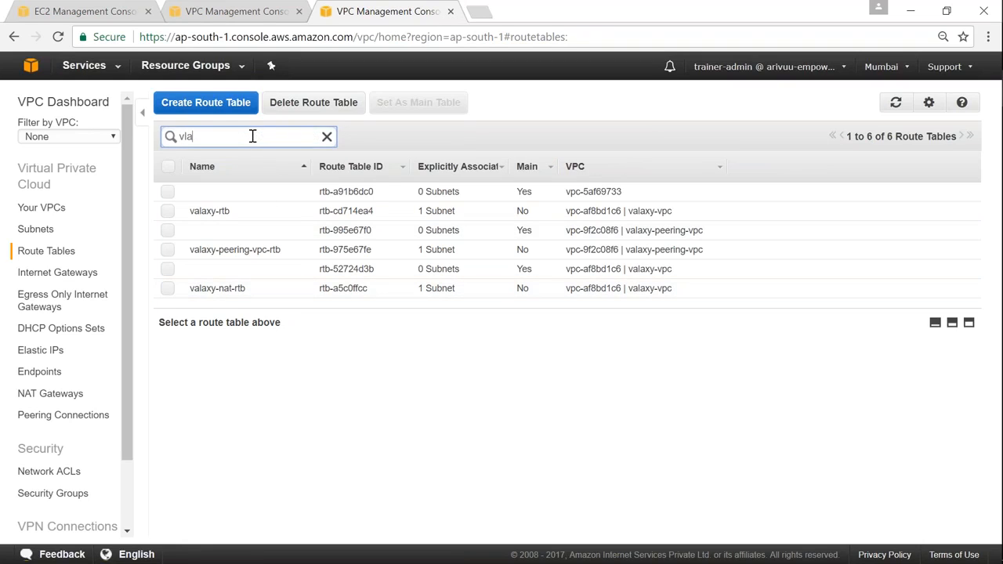
type("alaxy")
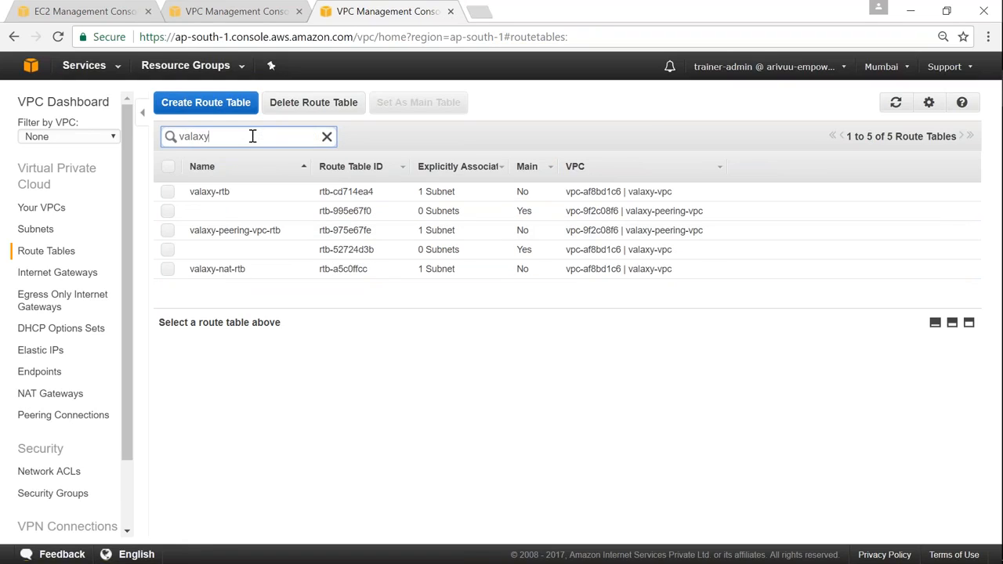
- Select the valaxy-rtb route table and review its subnet associations and routes
left_click(168, 193)
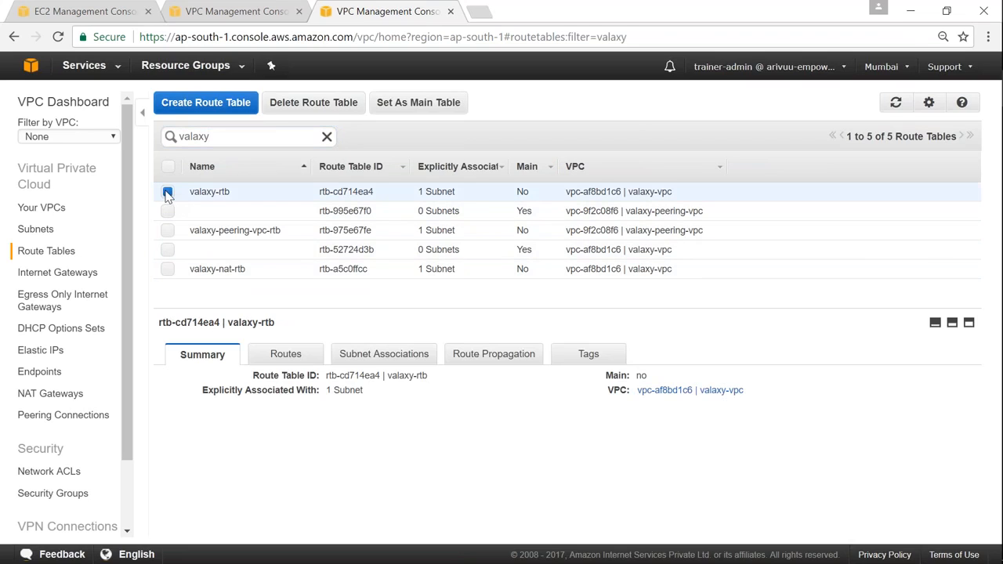
left_click(369, 362)
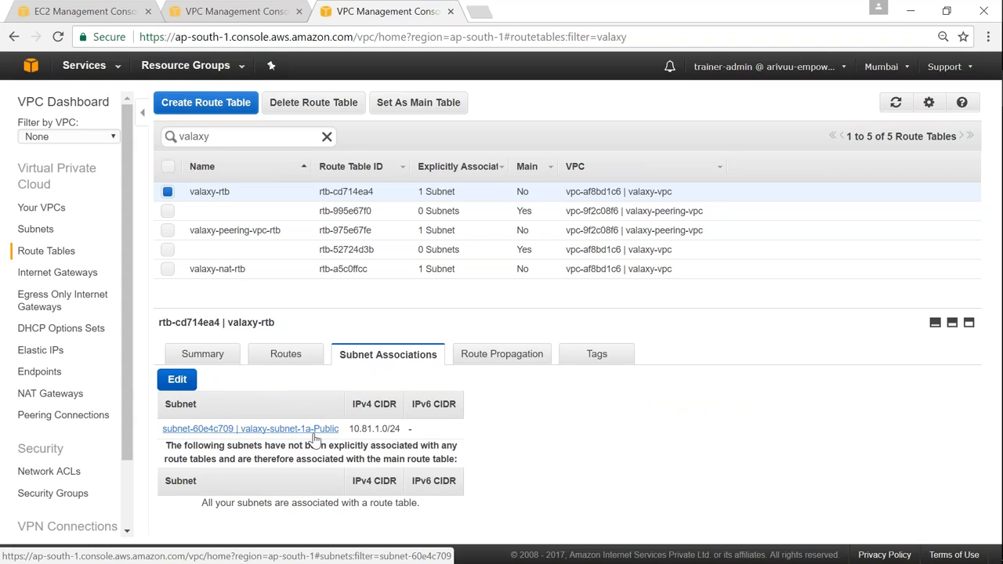
left_click(286, 353)
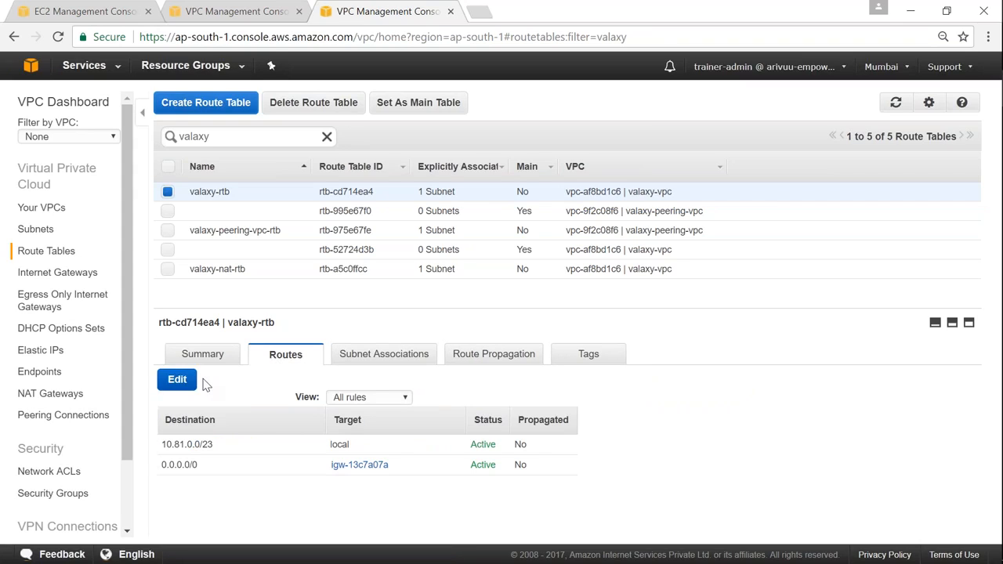
- Add a route in valaxy-rtb for destination 10.82.0.0/23 targeting the valaxy-peering-vpc-demo peering connection, and save it
left_click(178, 381)
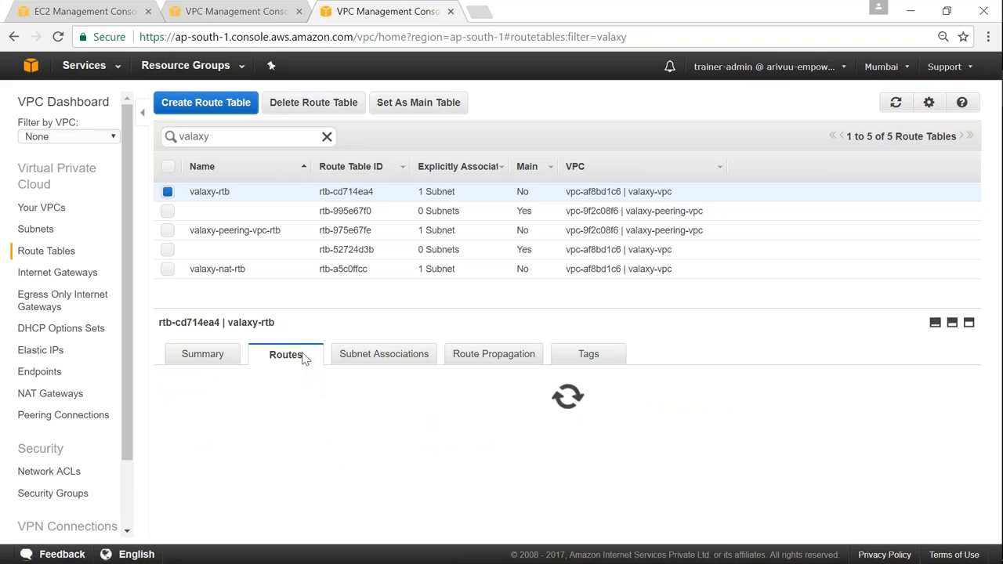
left_click(236, 506)
left_click(244, 487)
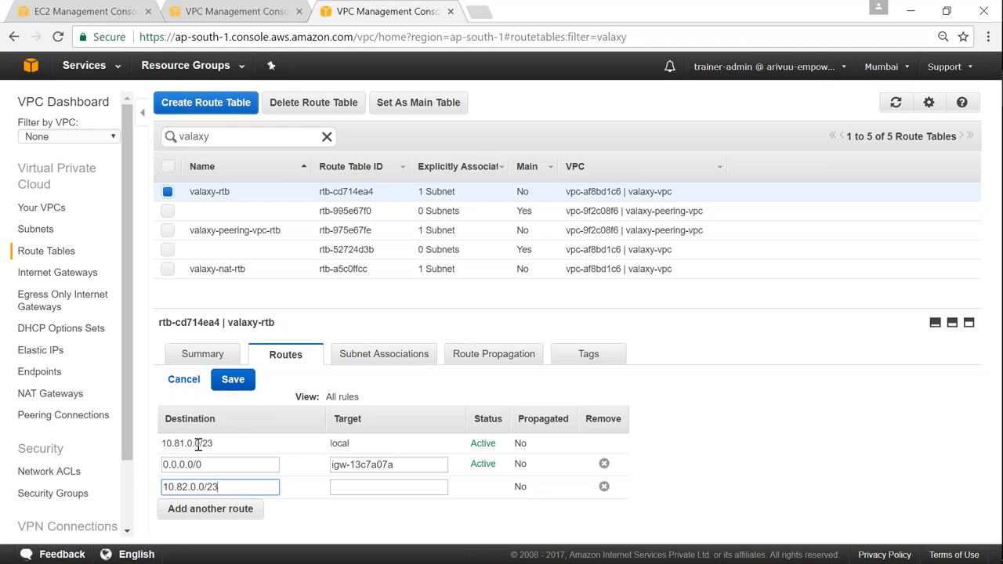
left_click_drag(239, 488, 166, 487)
left_click(183, 486)
left_click(354, 487)
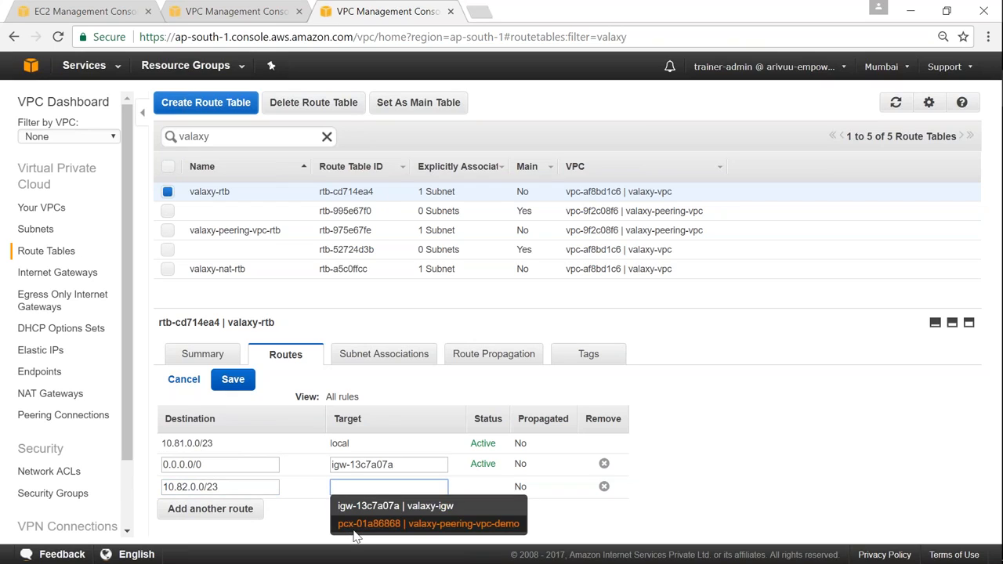
left_click(419, 531)
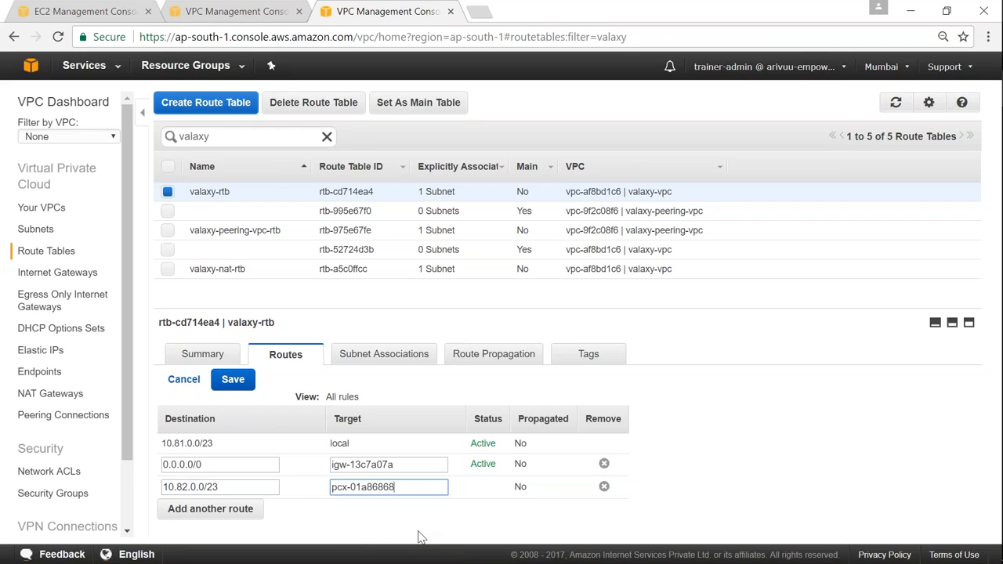
left_click(232, 380)
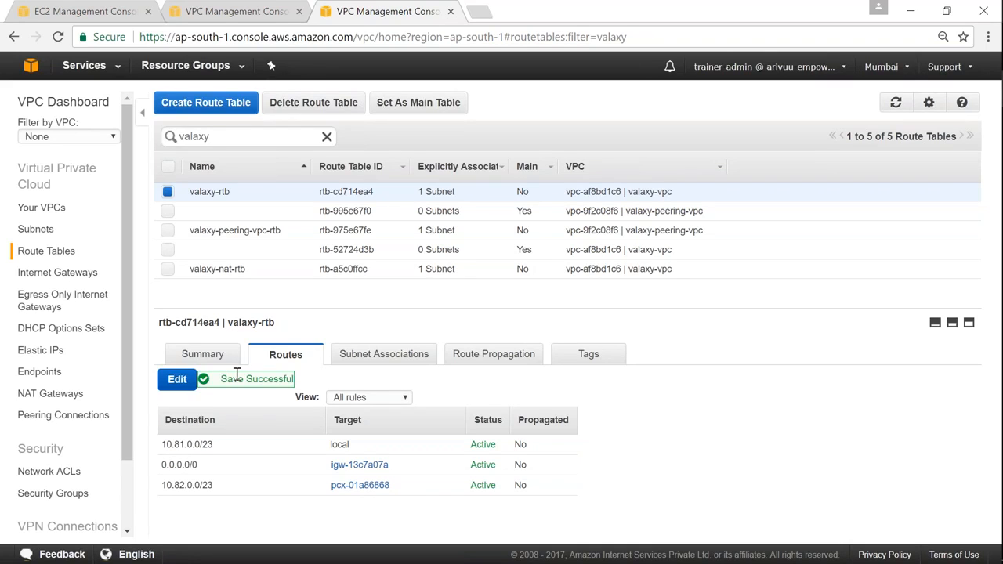
- Switch the selection to the valaxy-peering-vpc-rtb route table and review its subnet associations and routes
left_click(167, 192)
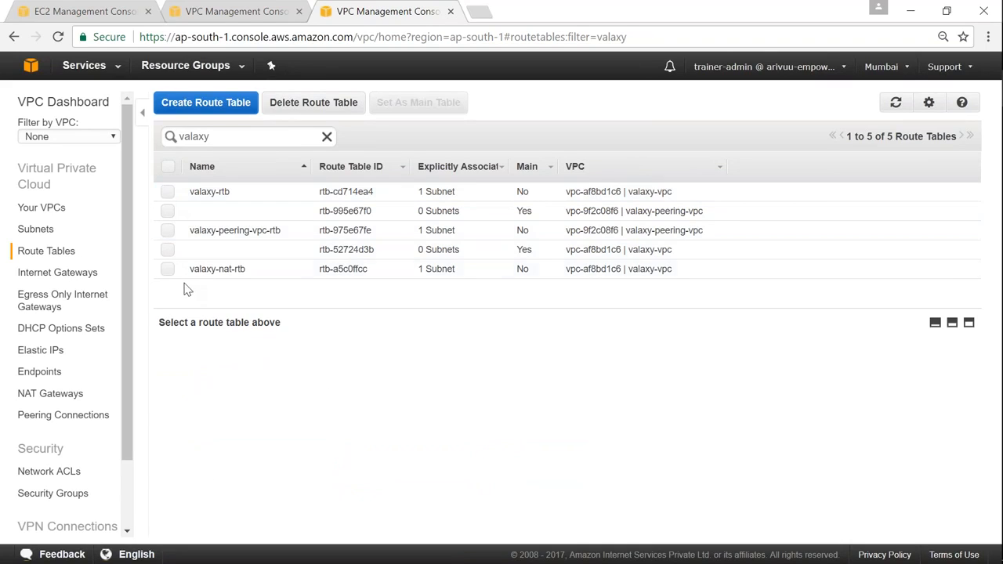
left_click(168, 230)
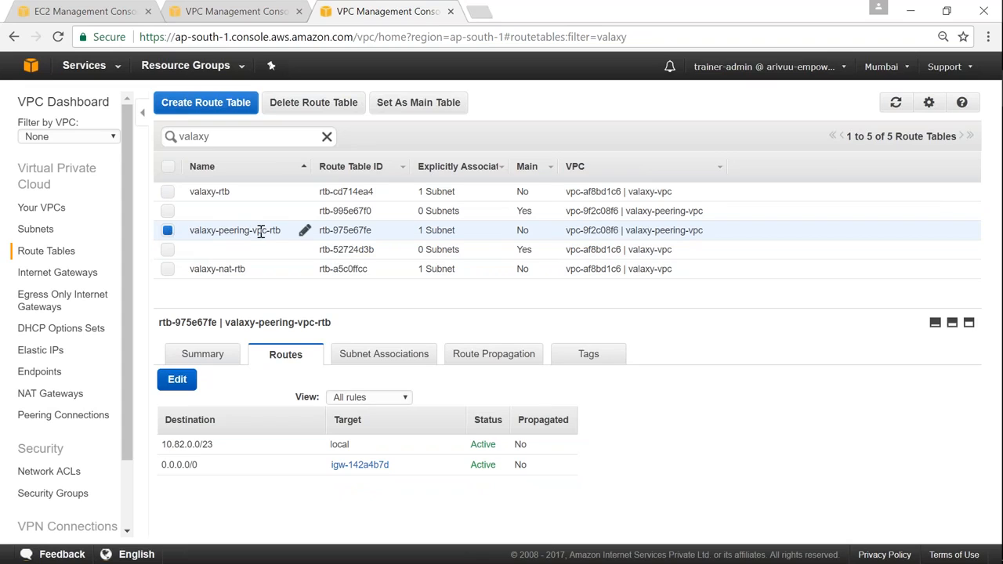
left_click(401, 364)
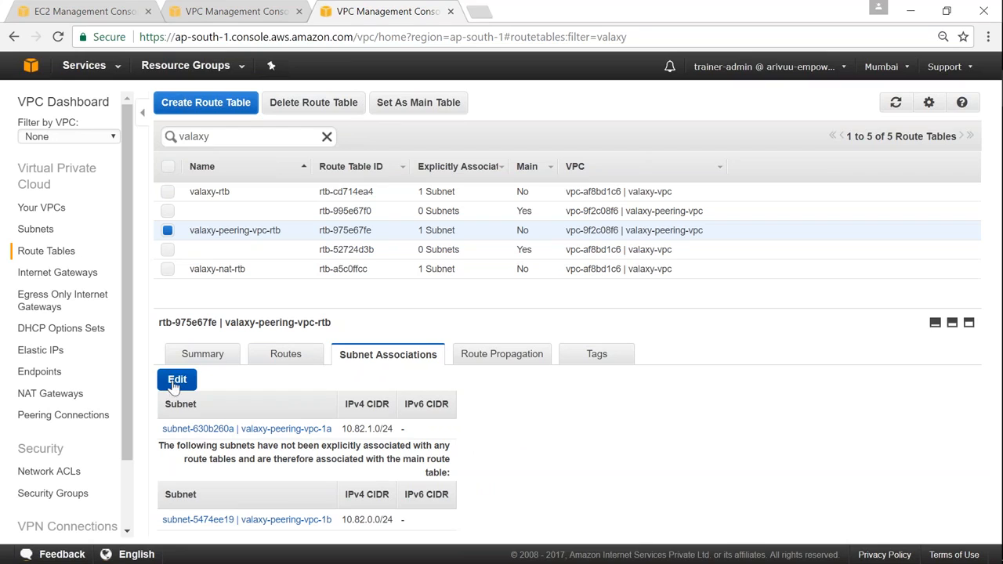
left_click(274, 357)
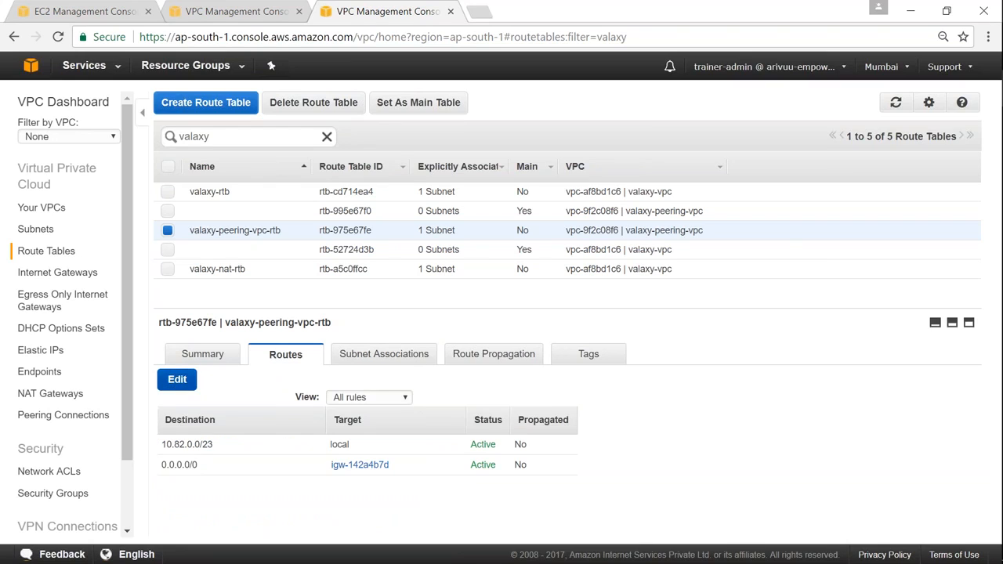
- Add a route in valaxy-peering-vpc-rtb for destination 10.81.0.0/23 targeting the valaxy-peering-vpc-demo peering connection, and save it
left_click(177, 379)
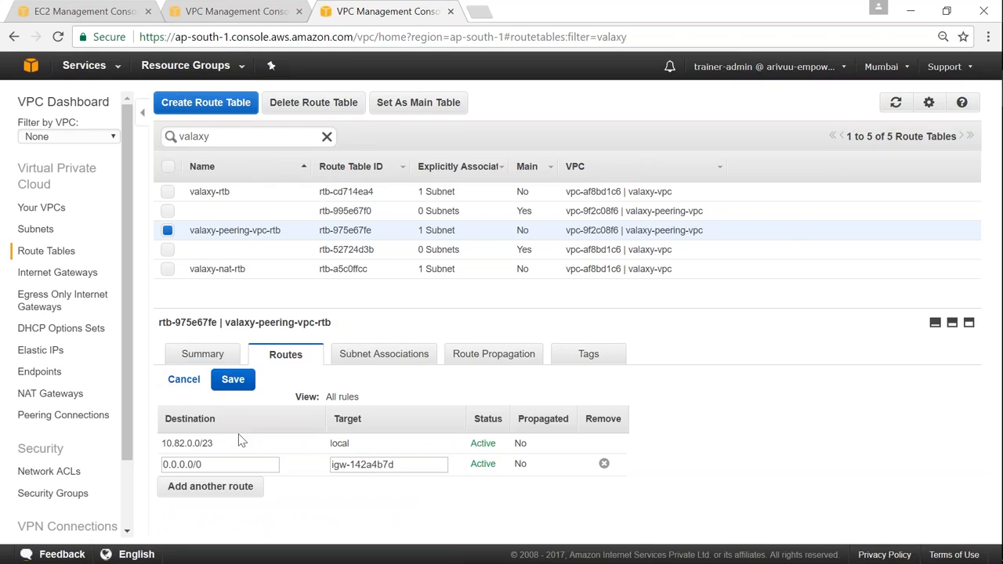
left_click(243, 487)
type("10.8")
type("2")
type(".0.")
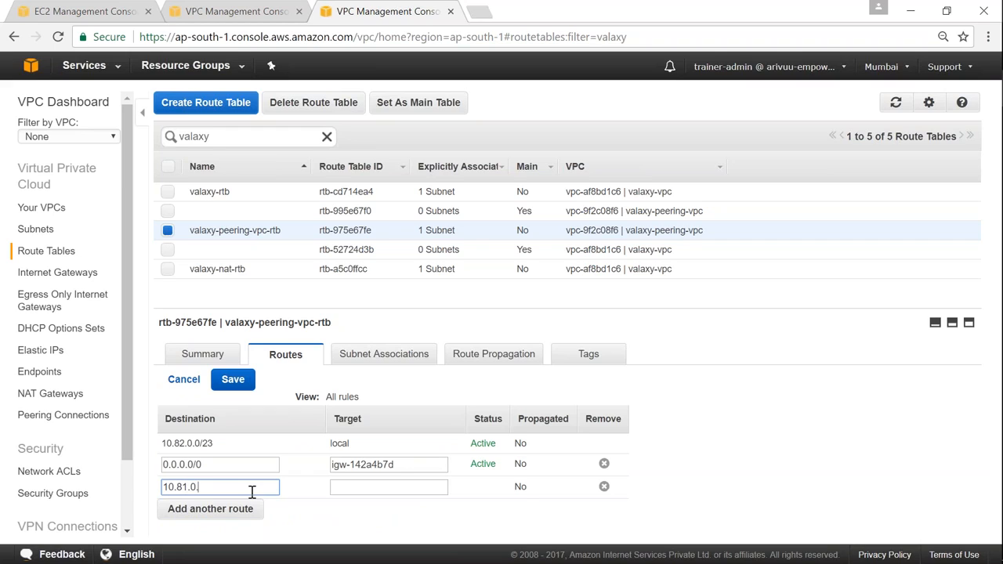
type("0/23")
left_click(392, 487)
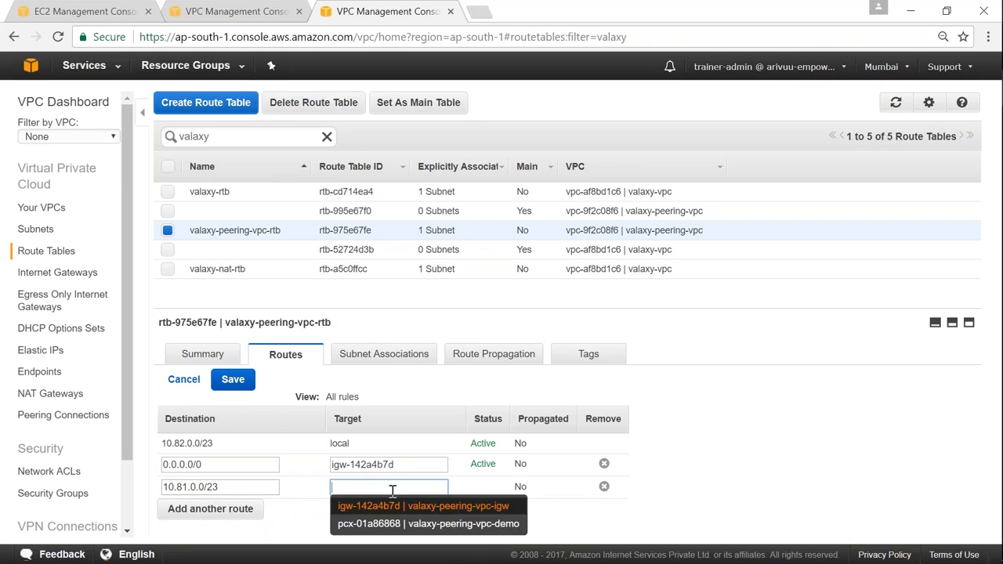
left_click(384, 524)
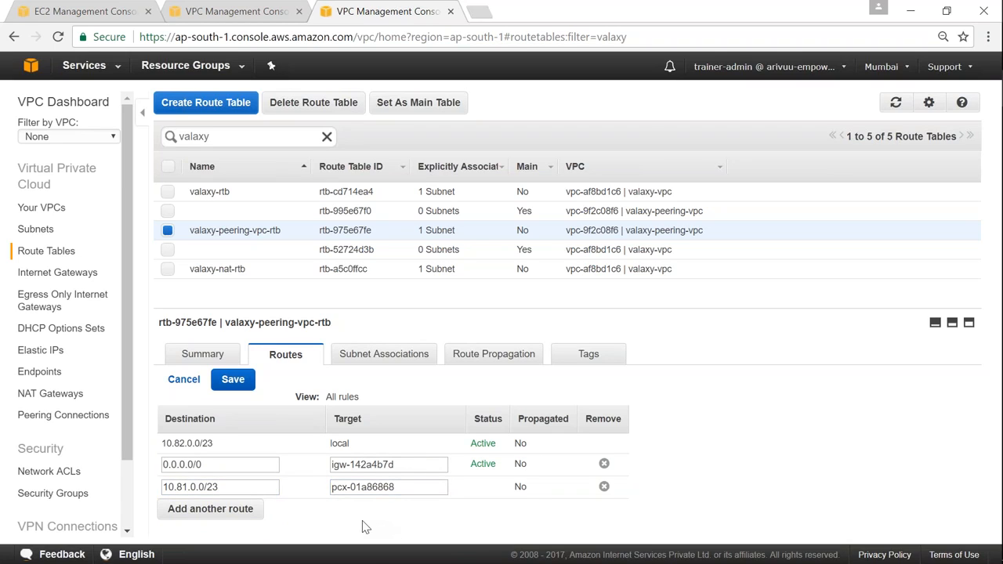
left_click(235, 381)
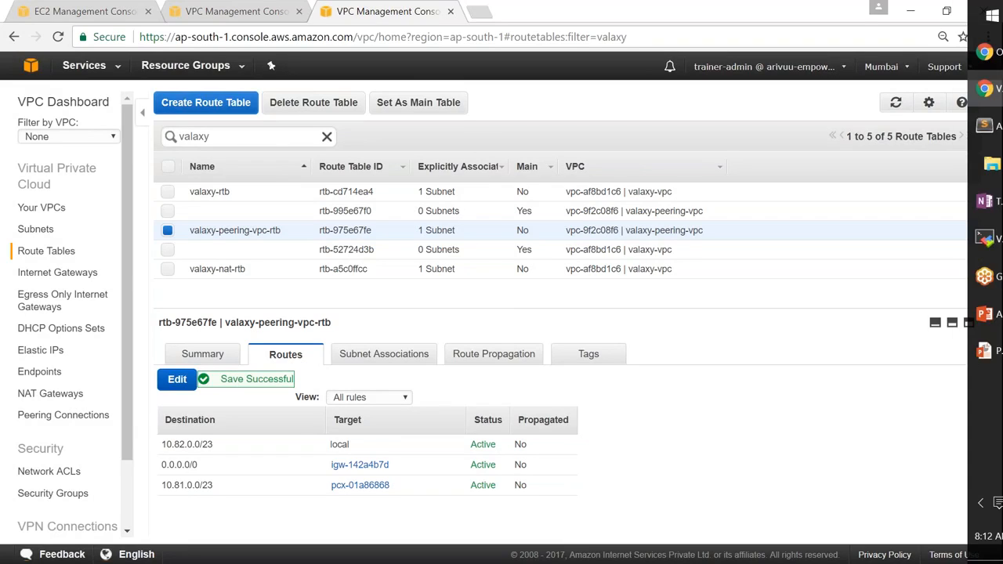
- Switch to MobaXterm and run ssh 52.66.115.76 again in the VPC-1 session
left_click(976, 239)
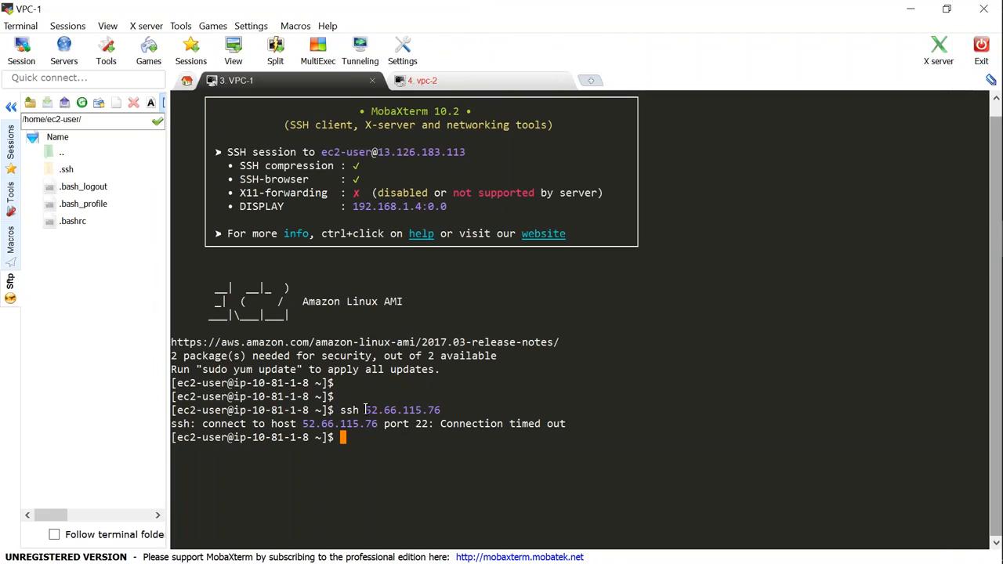
left_click_drag(341, 410, 437, 409)
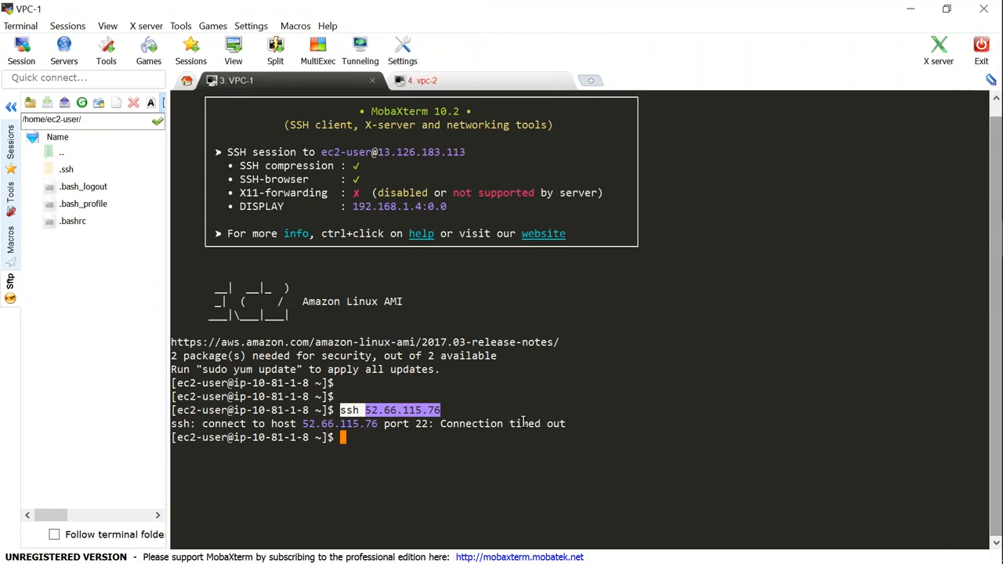
right_click(669, 410)
key("Return")
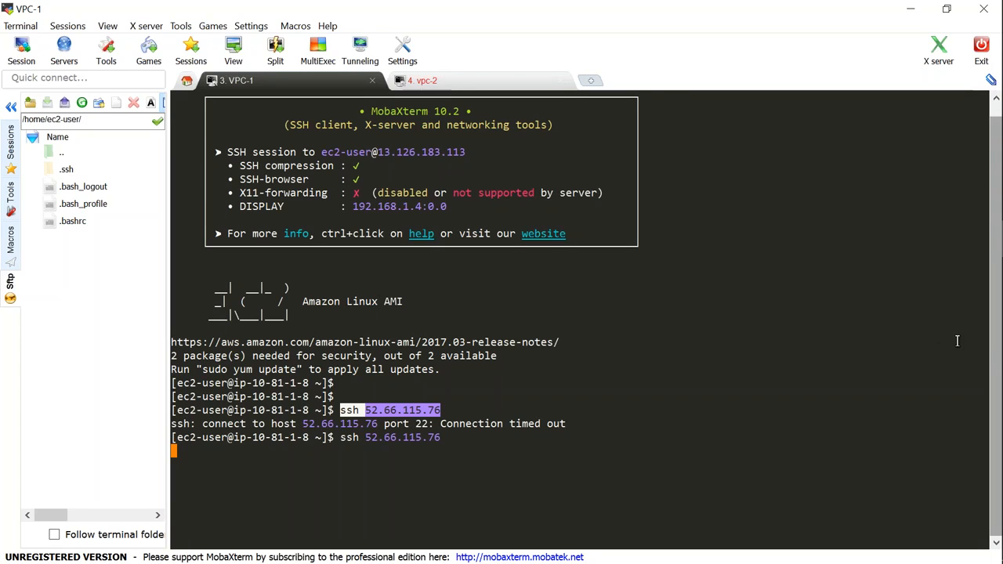
- Switch to the VPC console in Chrome, dismiss the peering acceptance notice, and enlarge the peering connection's details pane
mouse_move(975, 349)
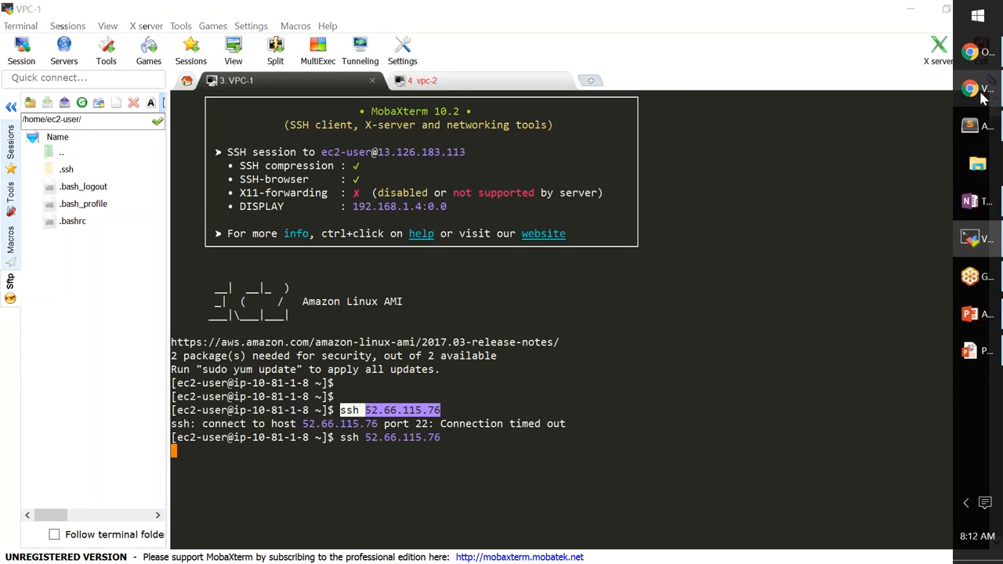
left_click(976, 89)
left_click(200, 9)
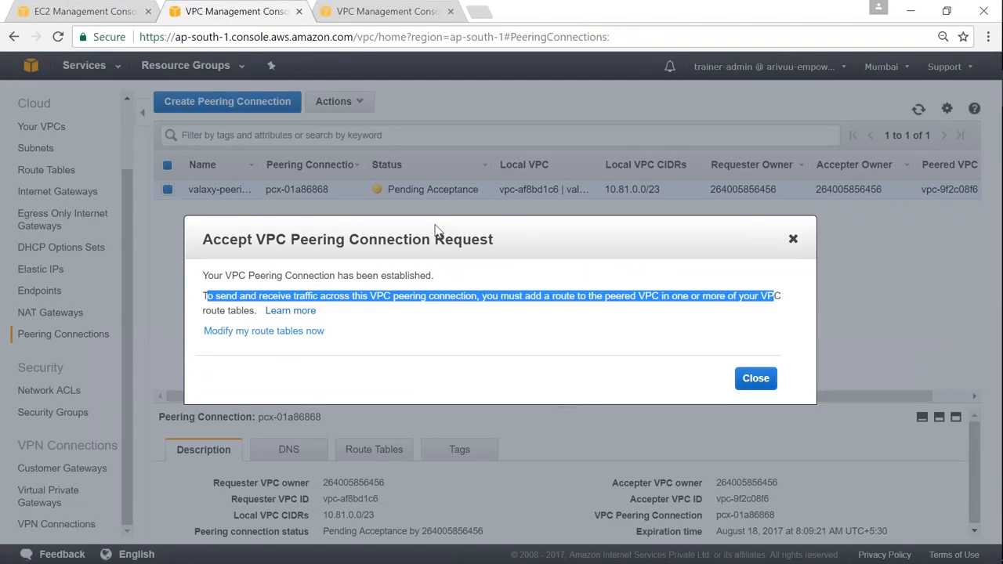
left_click(793, 240)
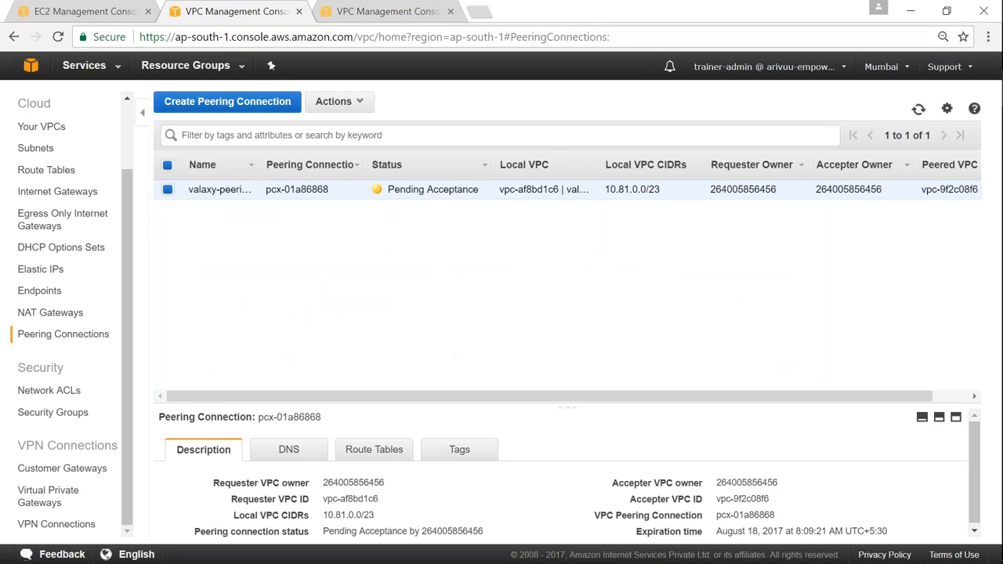
left_click_drag(390, 405, 440, 256)
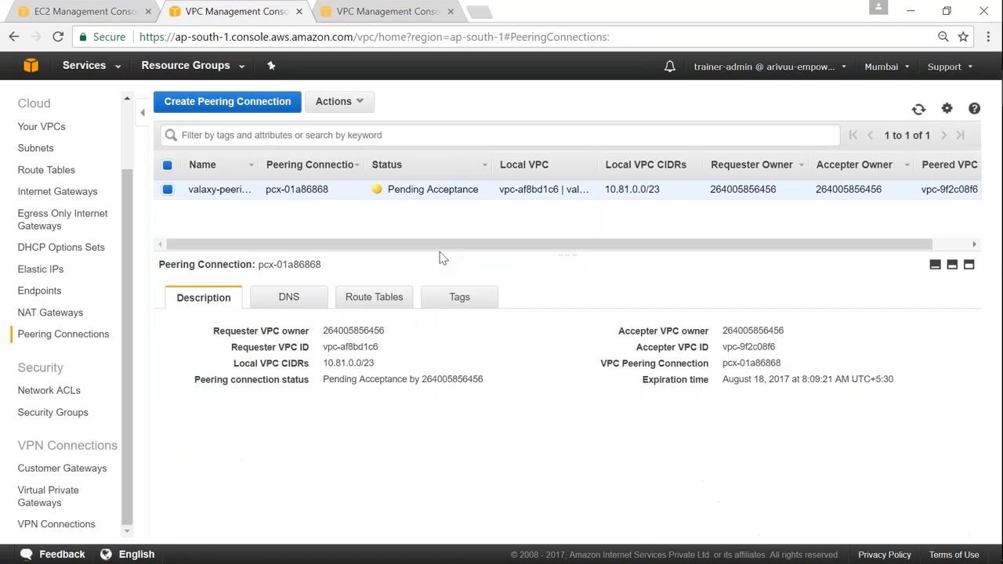
- Add an inbound SSH (22) rule with source 10.81.0.0/23 to the valaxy-peering-vpc-public-sg security group and save it
left_click(74, 419)
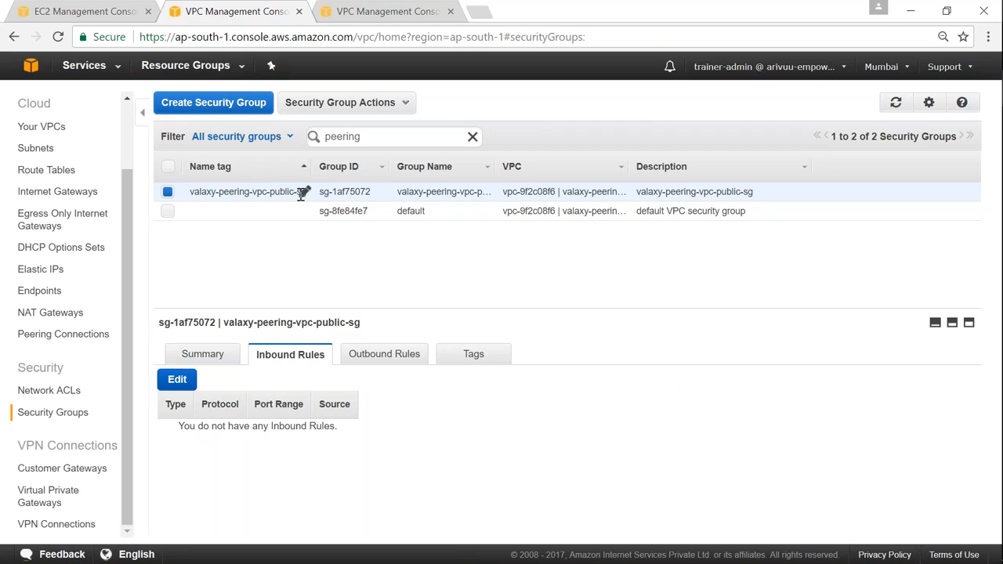
left_click(178, 382)
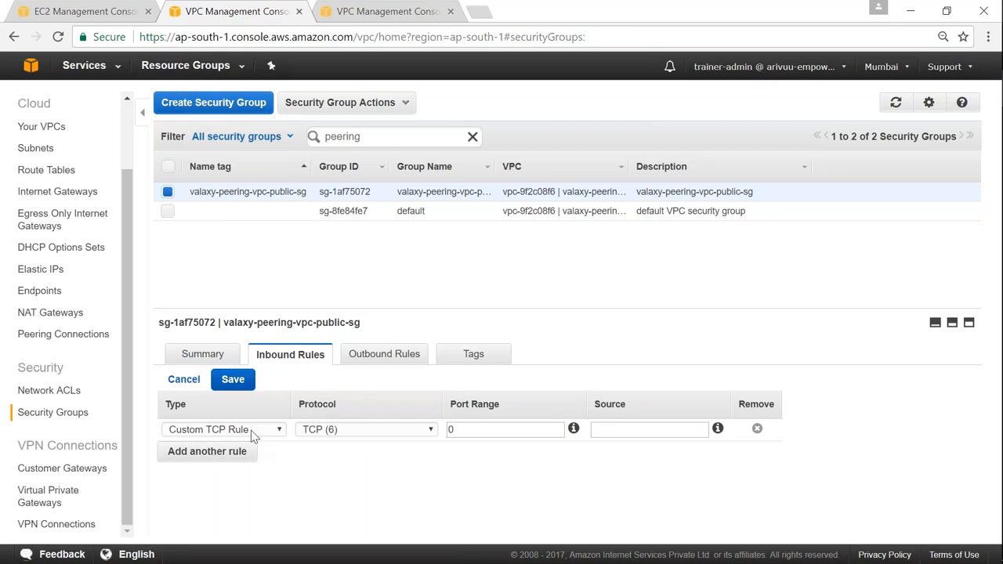
left_click(252, 430)
key("s")
key("Return")
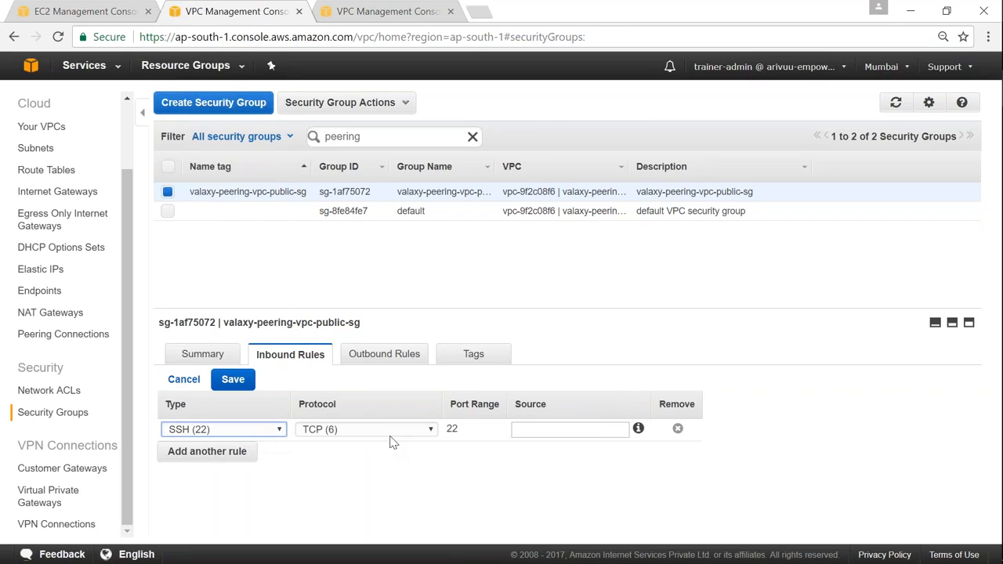
left_click(539, 430)
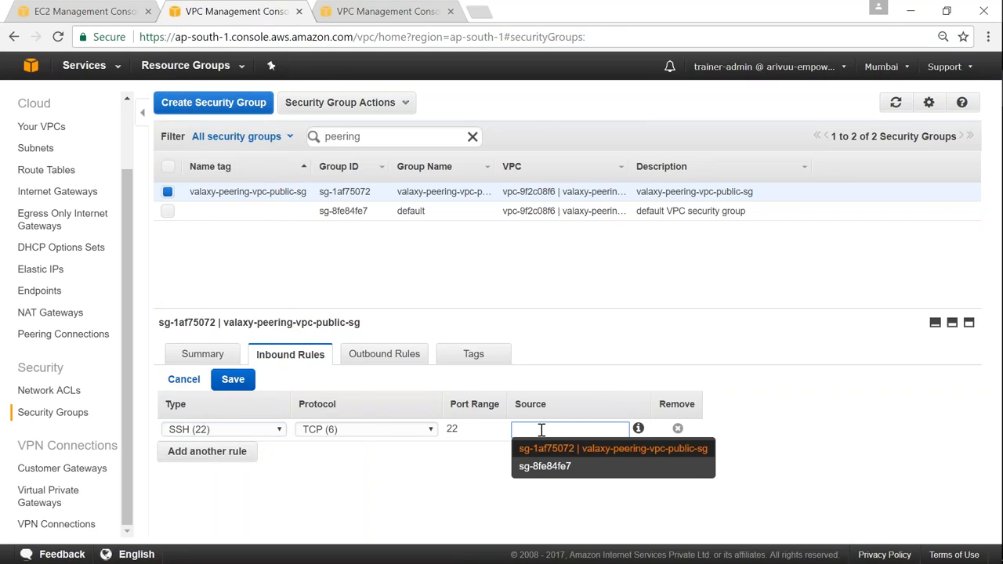
type("10")
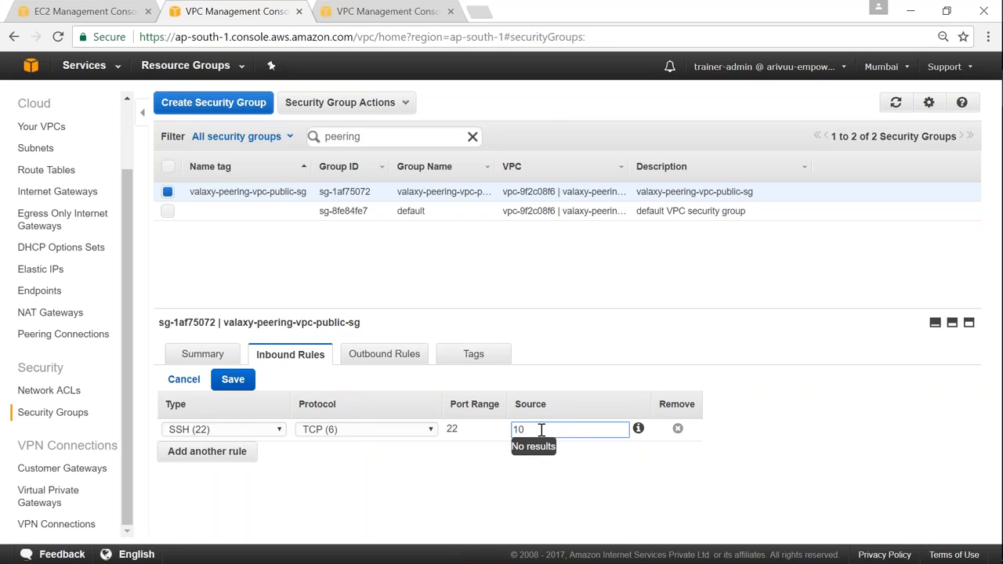
type(".81.0.0/23")
left_click(603, 490)
left_click_drag(514, 430, 568, 430)
left_click(491, 484)
left_click(233, 379)
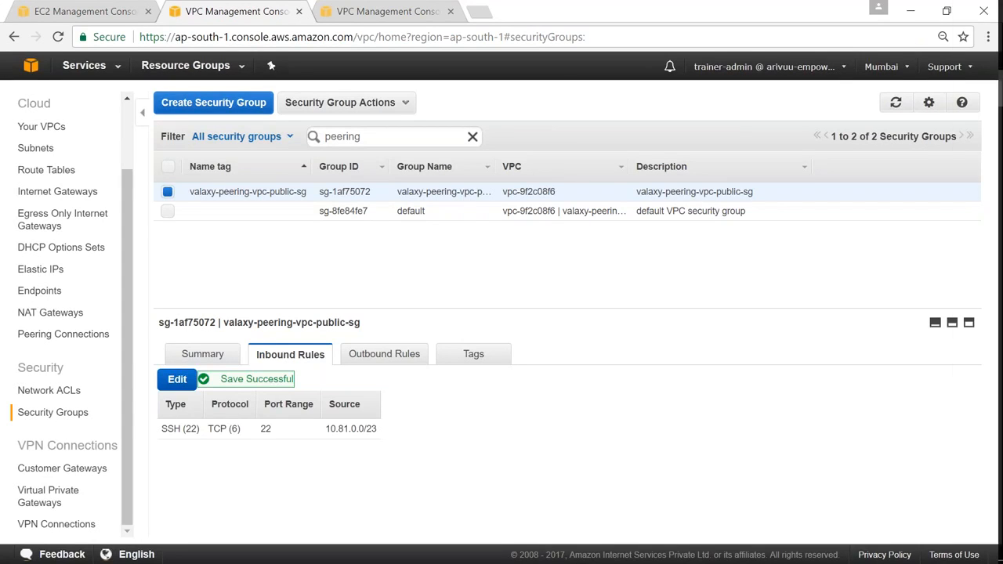
- Switch to MobaXterm, interrupt the pending connection, and rerun ssh 52.66.115.76 in the VPC-1 session
left_click(978, 314)
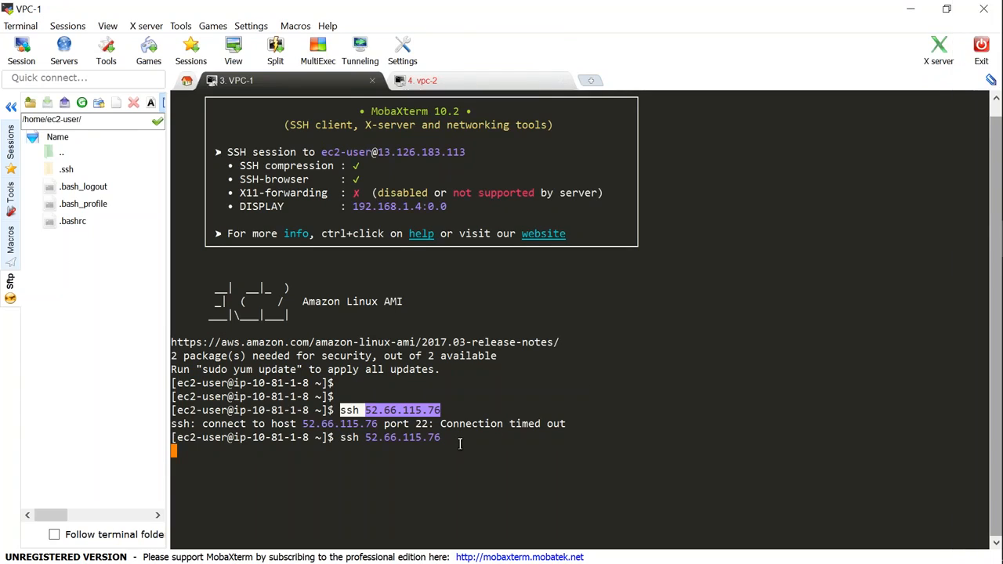
left_click(461, 444)
key("ctrl+c")
left_click_drag(341, 438, 445, 438)
right_click(446, 437)
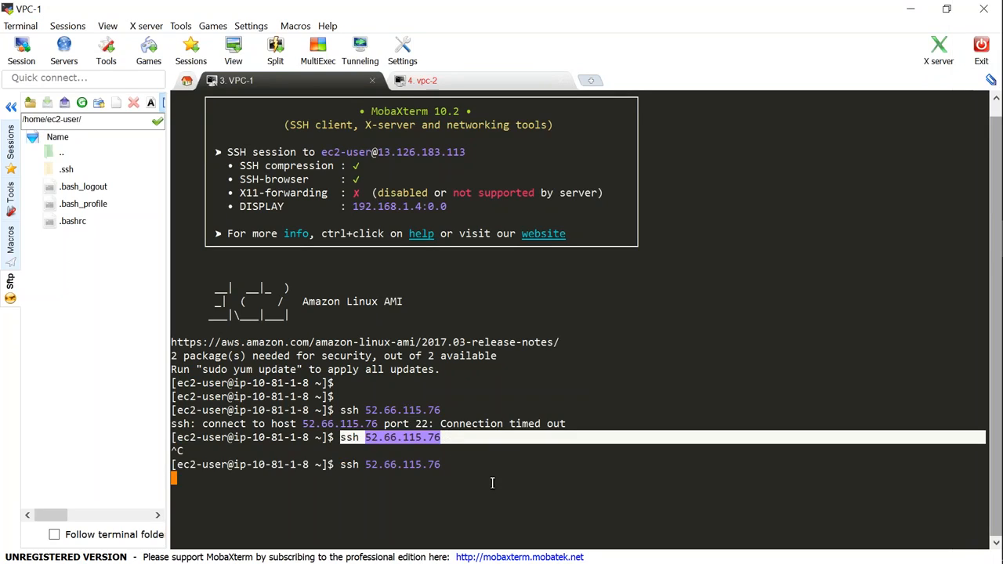
left_click(343, 440)
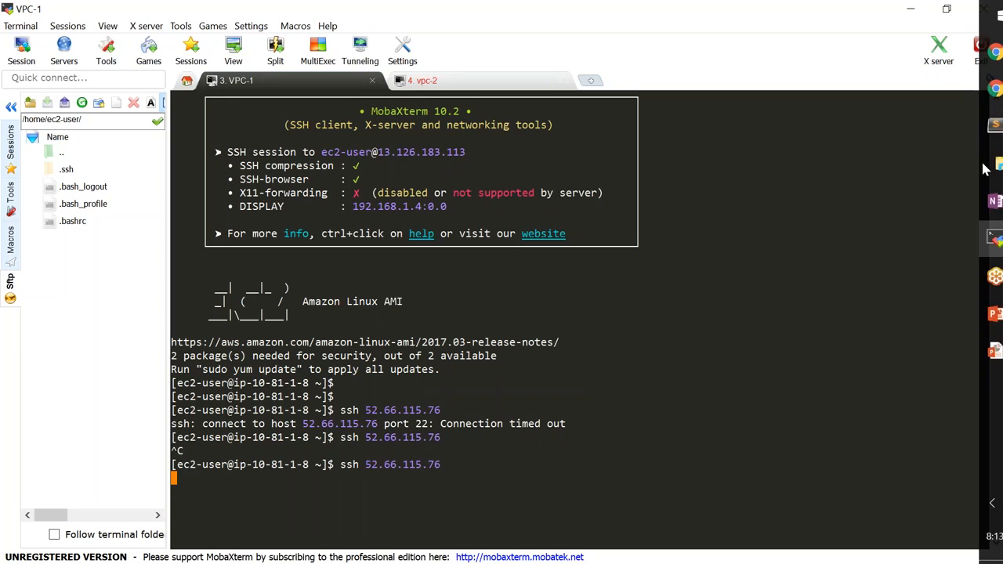
- Switch to the EC2 console in Chrome and select the network interface with private IP 10.82.1.119
left_click(976, 90)
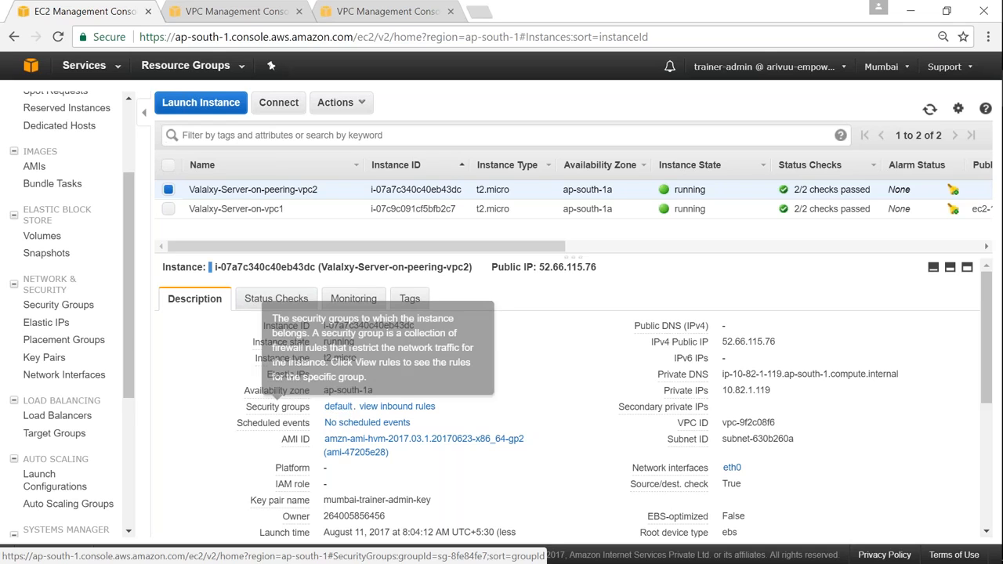
left_click(68, 375)
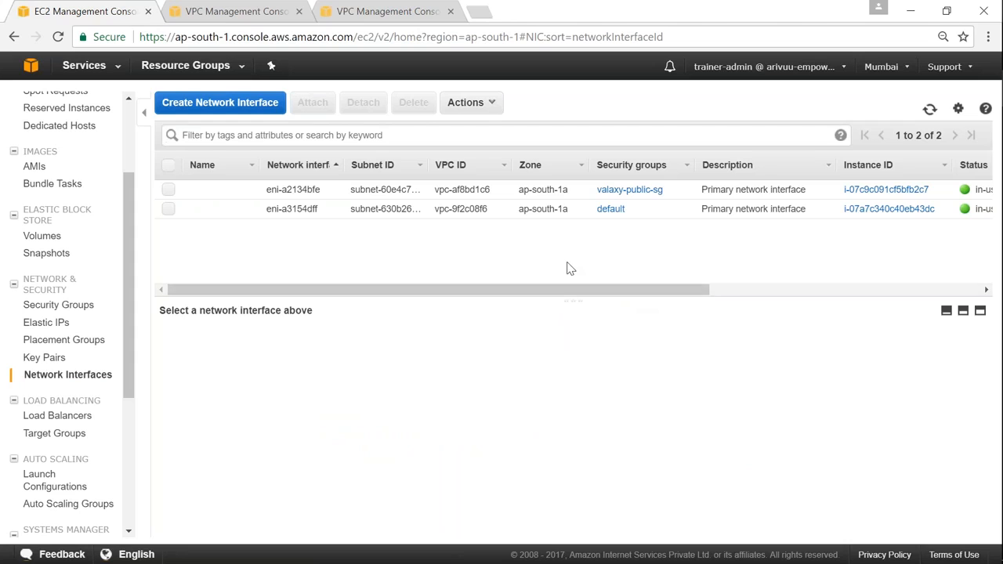
left_click_drag(672, 290, 832, 293)
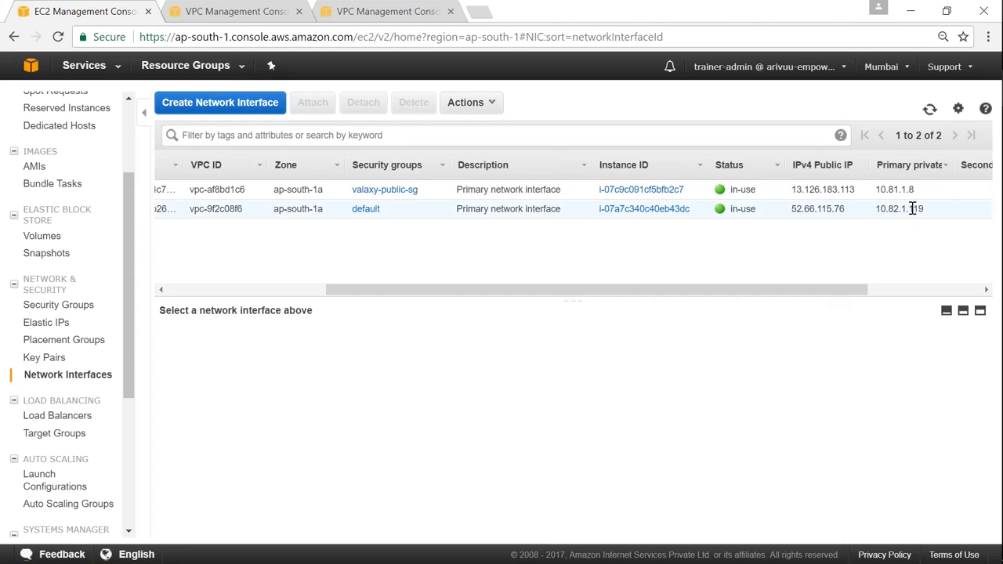
left_click_drag(882, 209, 924, 209)
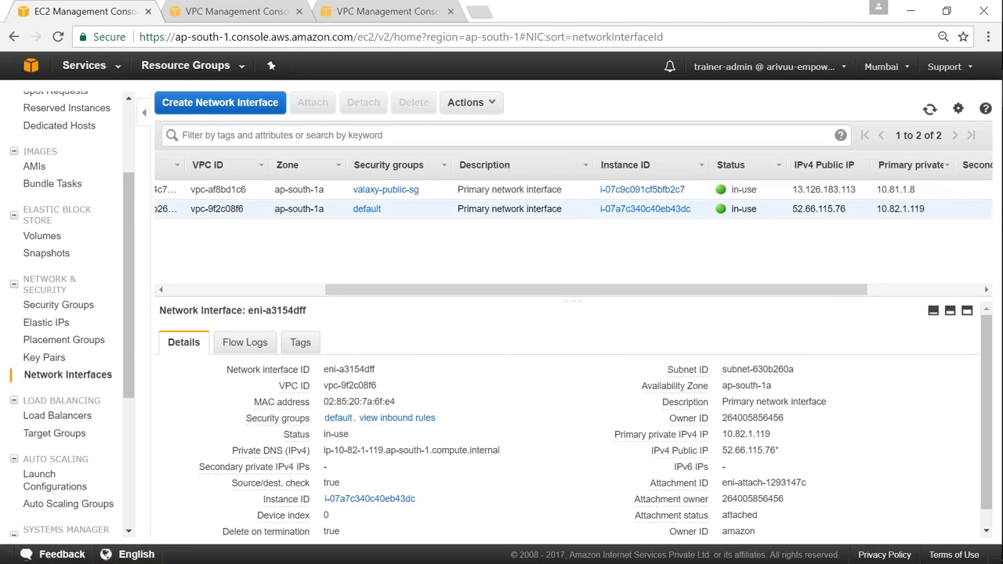
left_click_drag(833, 290, 675, 291)
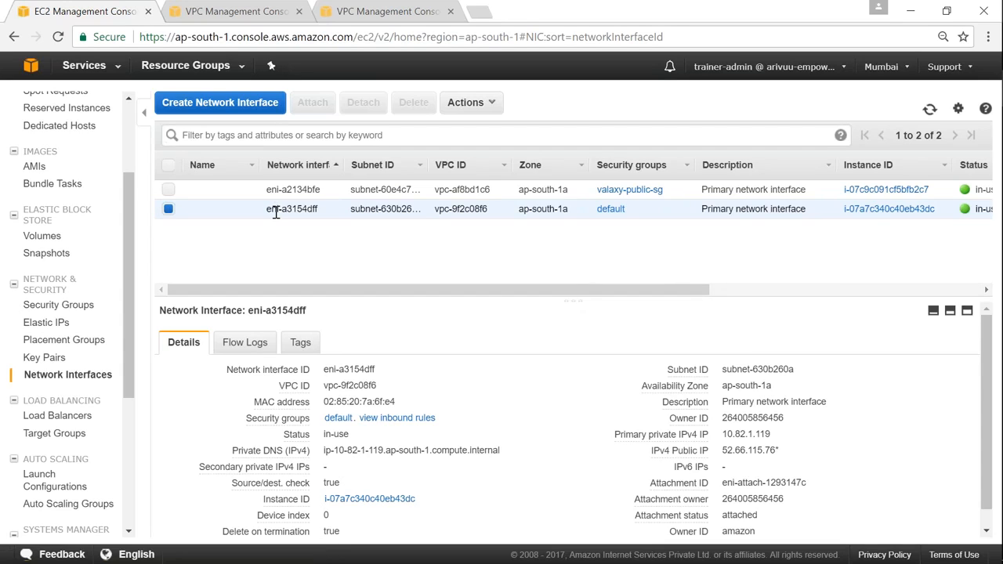
- Assign the valaxy-peering-vpc-public-sg security group to the selected network interface alongside the default group, and save
left_click(465, 105)
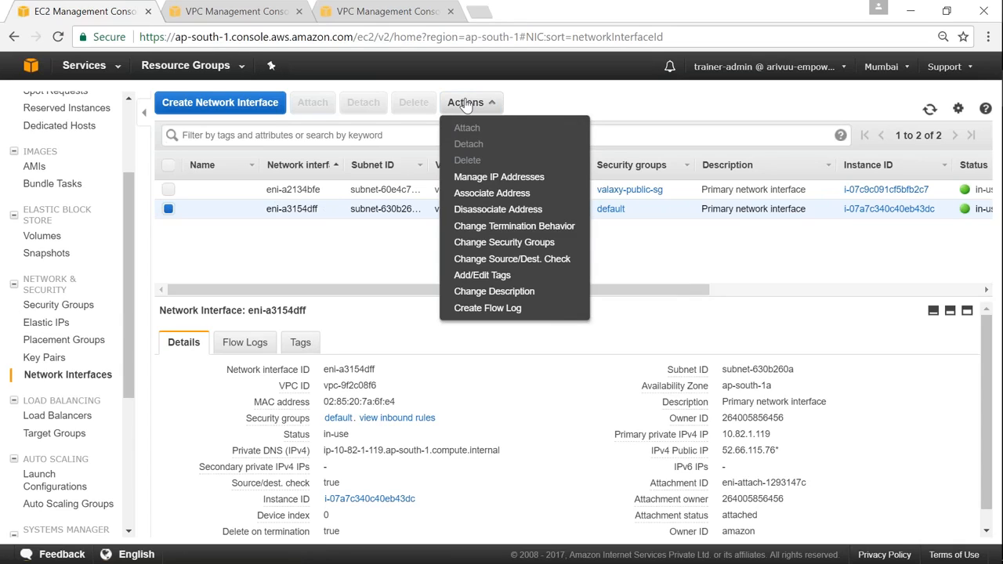
left_click(492, 244)
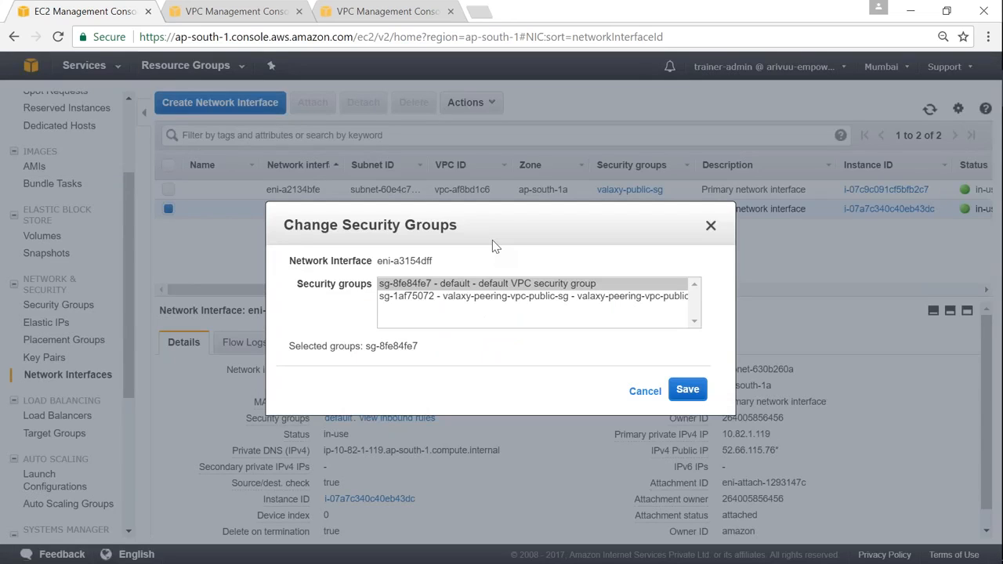
left_click(516, 298, "ctrl")
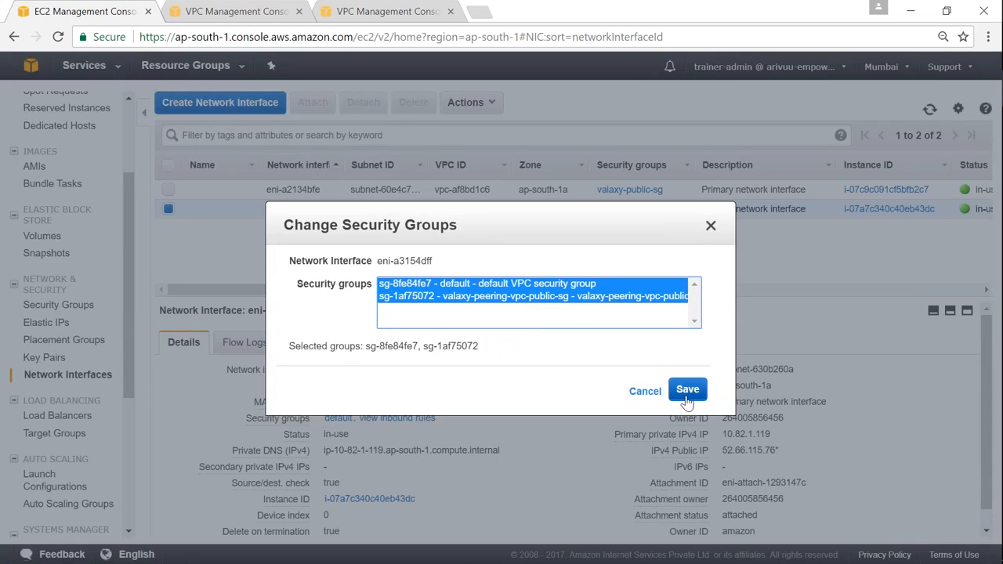
left_click(687, 392)
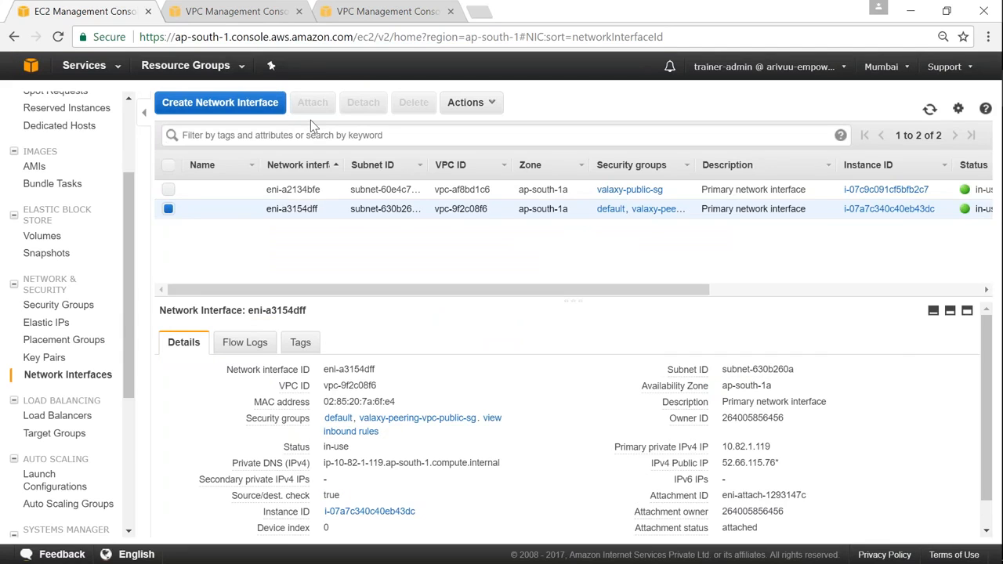
- Set the source of the inbound SSH rule in valaxy-peering-vpc-public-sg to 10.81.0.0/23 and save the rule
left_click(244, 17)
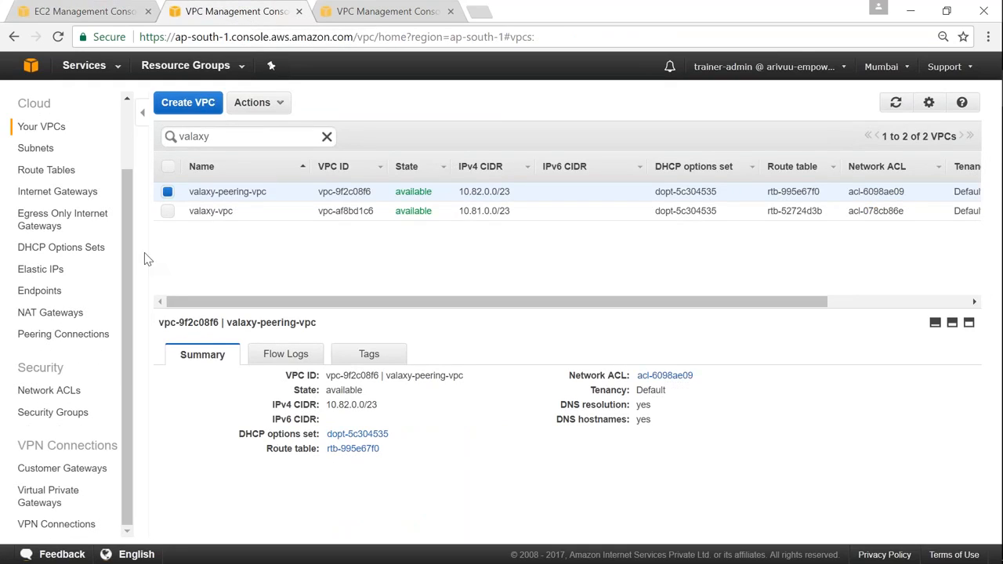
left_click(62, 417)
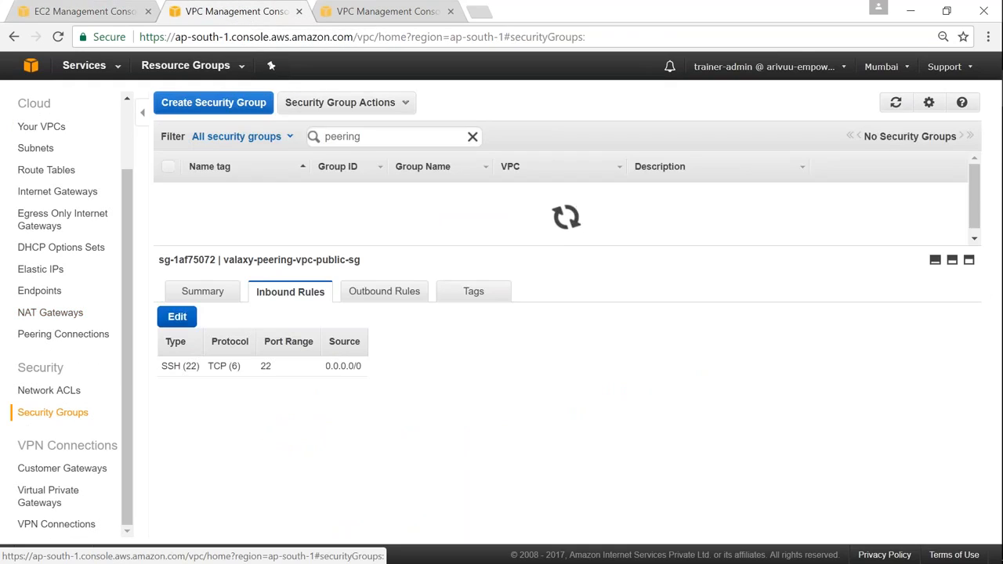
left_click(178, 318)
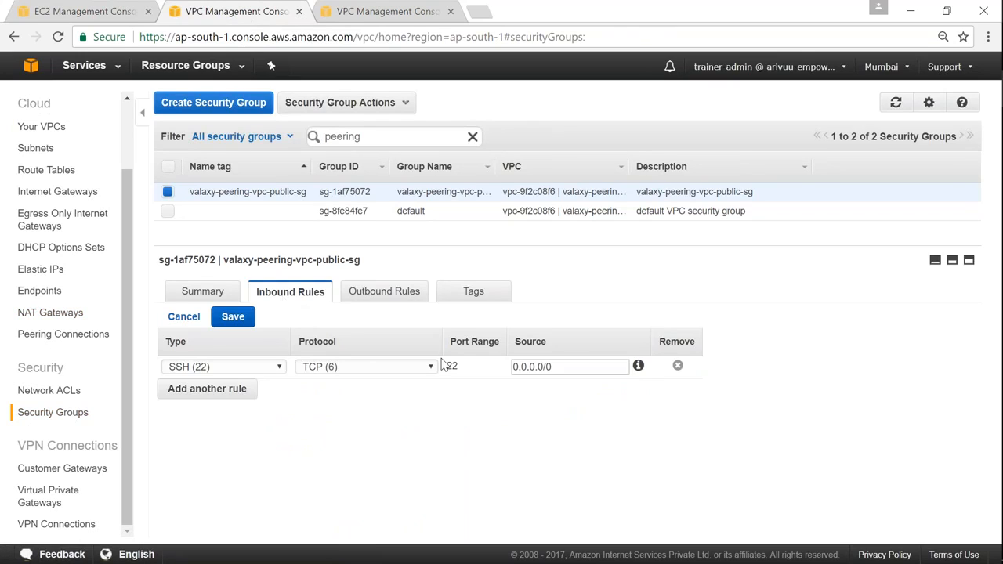
triple_click(580, 367)
type("10")
type("8")
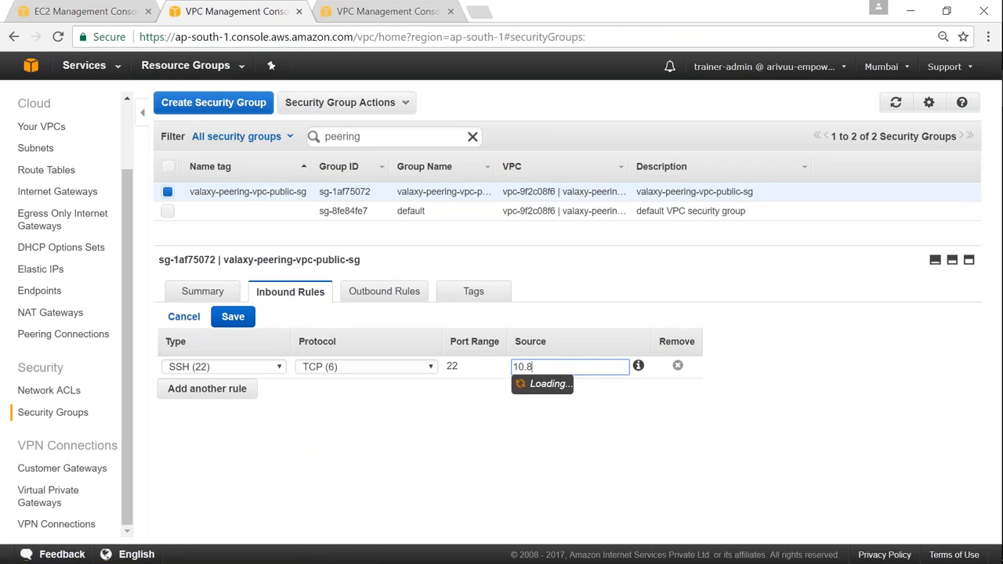
type("1.0.0/23")
left_click(243, 328)
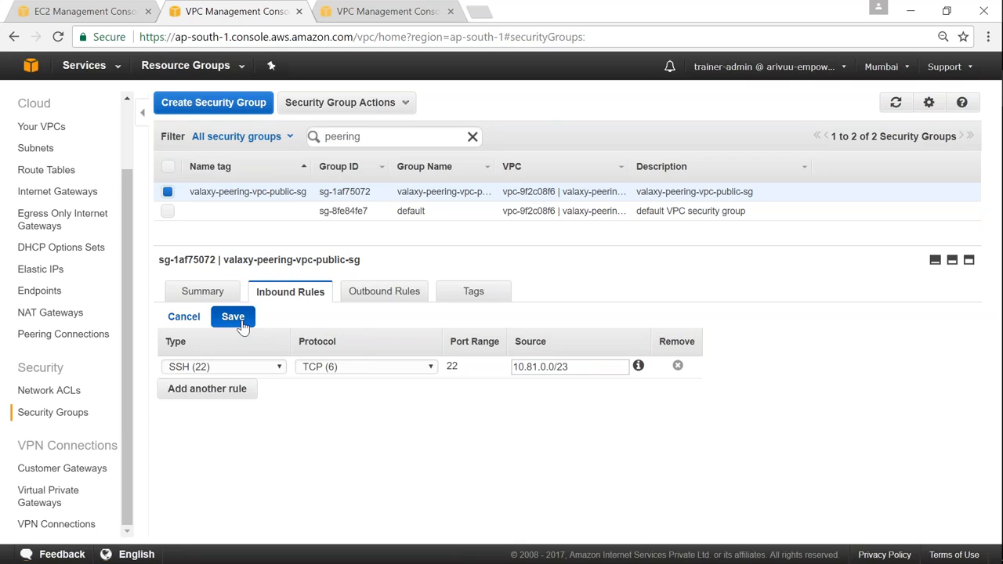
- Save the inbound rule change, switch to MobaXterm and run ssh 10.82.1.119 in the VPC-1 session, answering yes to the host authenticity question
left_click(243, 327)
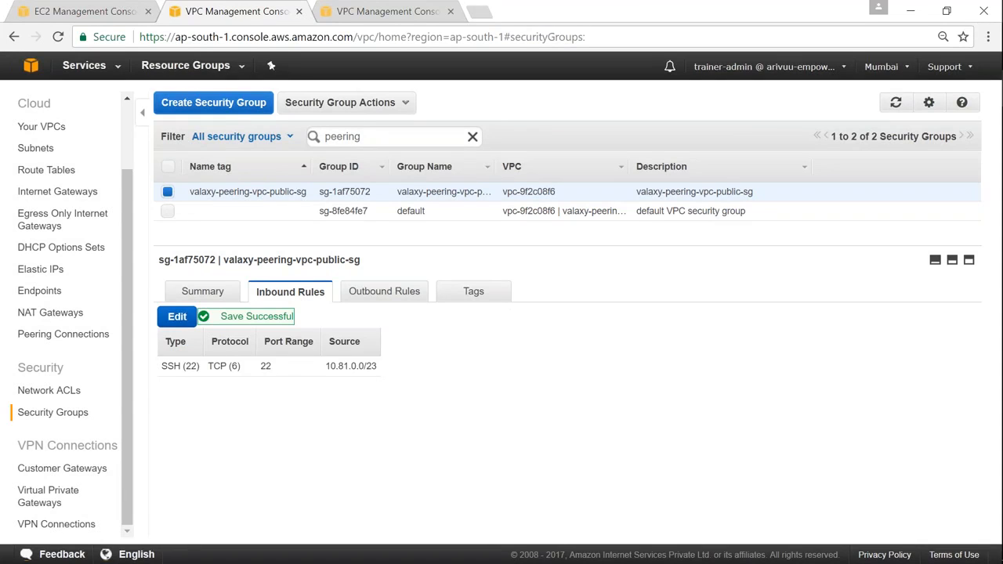
mouse_move(1000, 228)
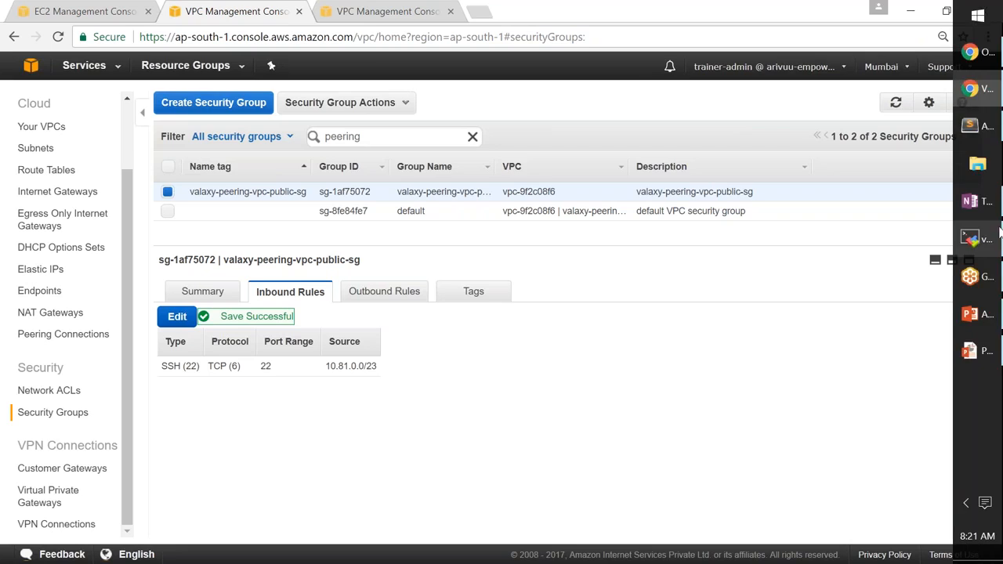
left_click(975, 245)
left_click(273, 86)
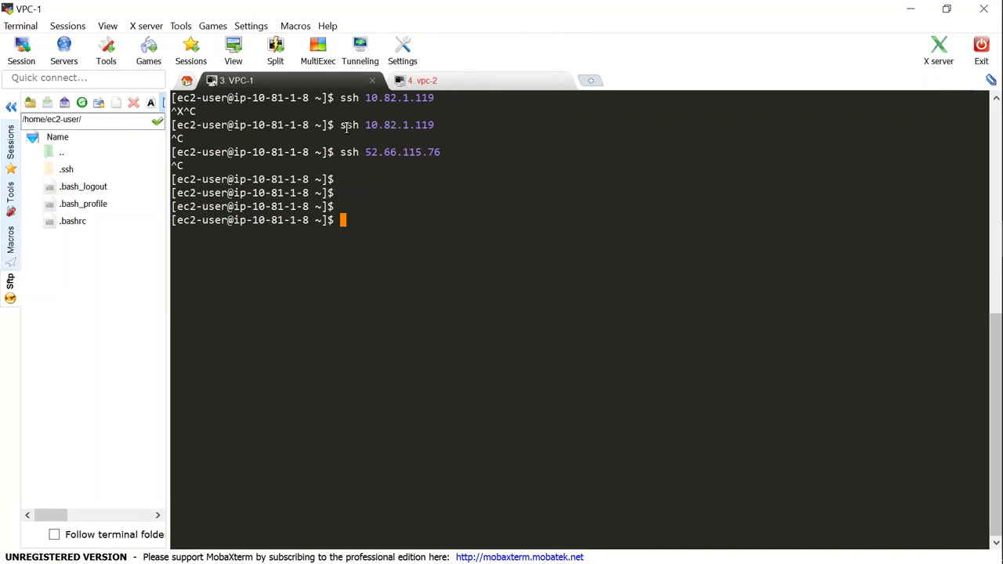
left_click_drag(342, 124, 434, 126)
right_click(434, 125)
key("Return")
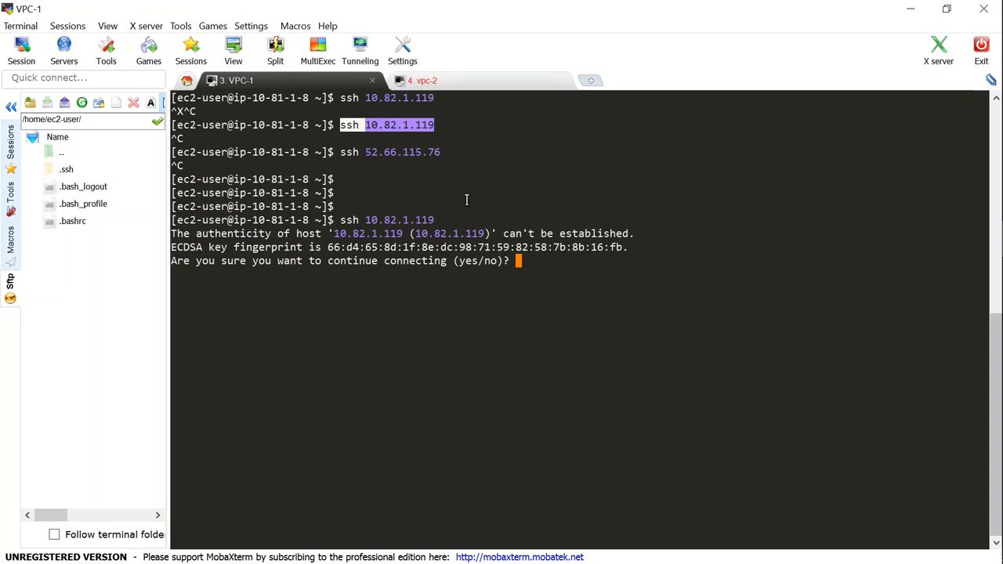
type("yes")
key("Return")
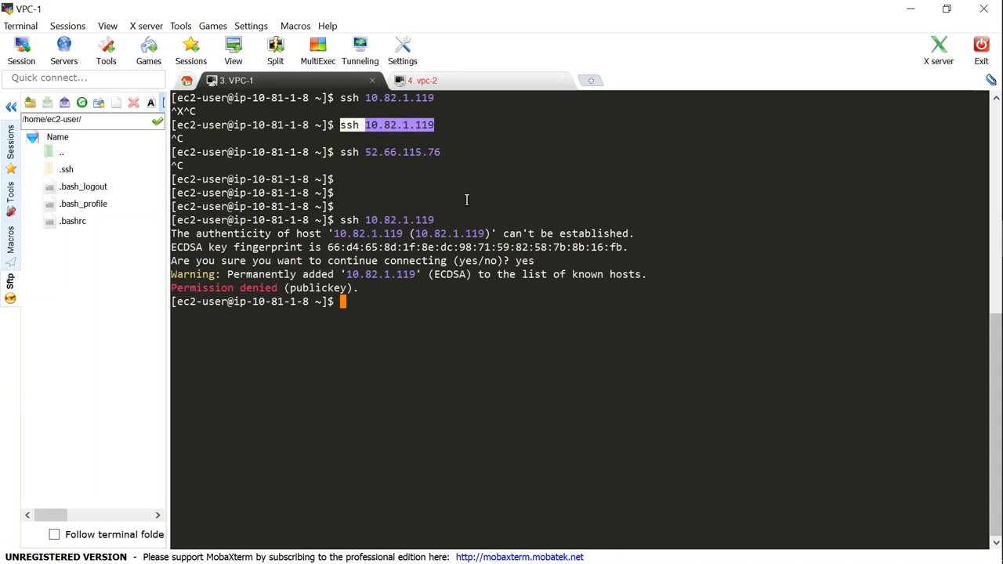
- Enter the command ssh -i private.key 10.82.1.119 at the VPC-1 prompt without running it
left_click_drag(351, 288, 170, 290)
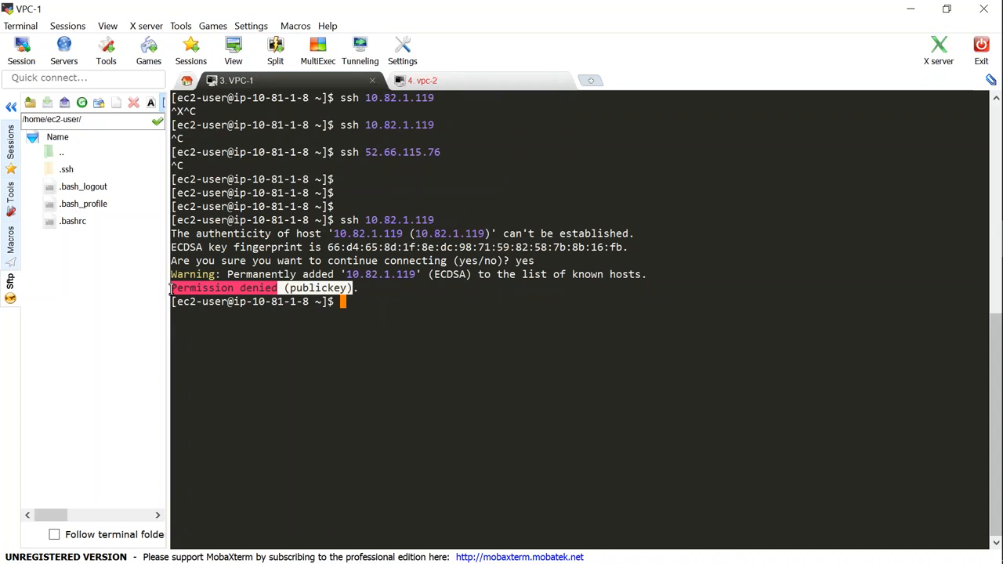
type("ssh -i private.key")
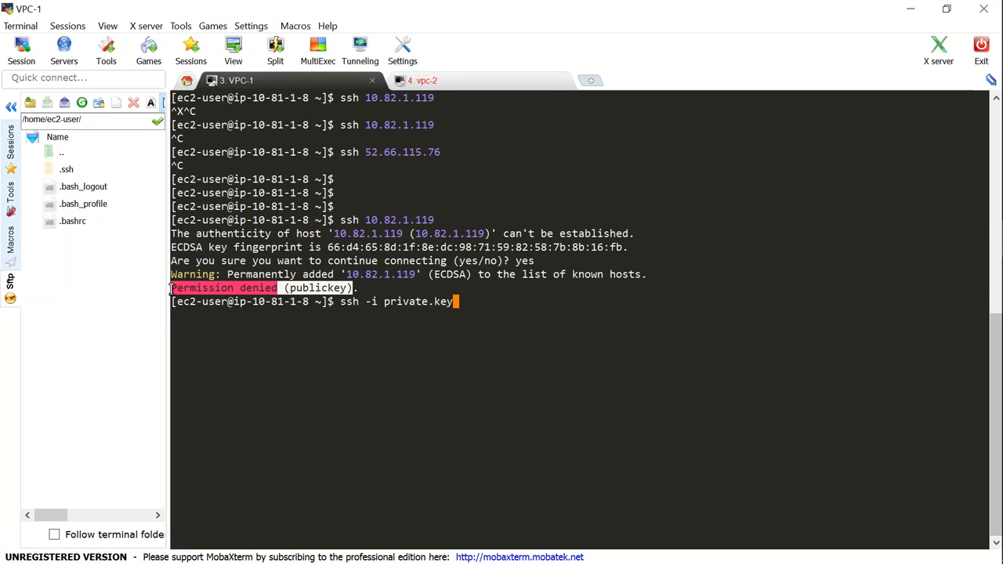
double_click(381, 219)
right_click(381, 220)
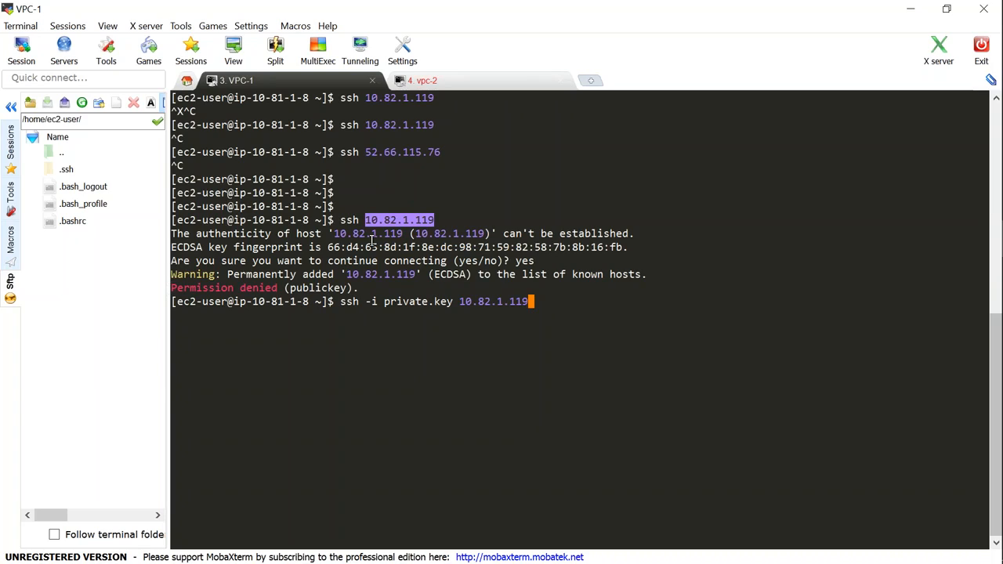
left_click(236, 543)
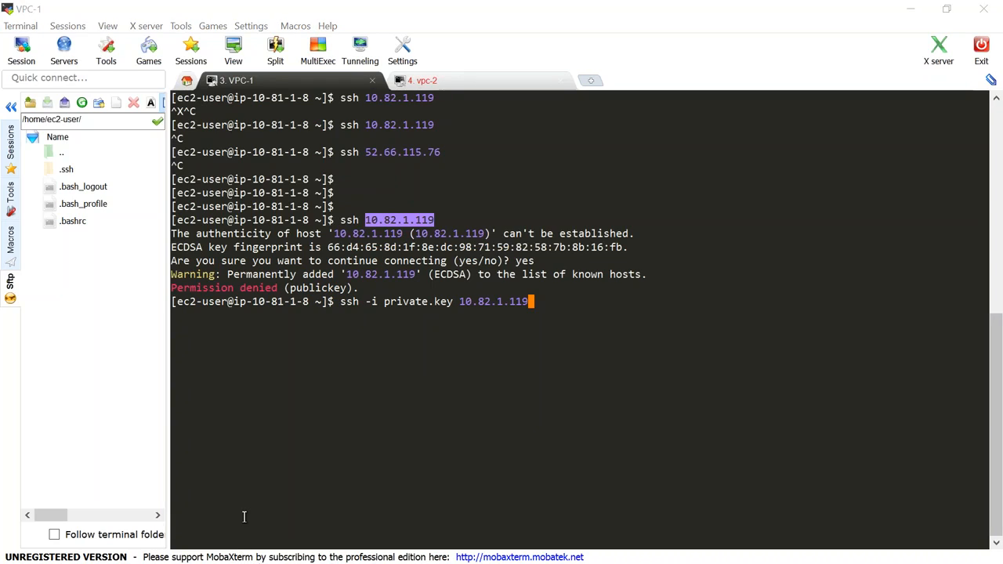